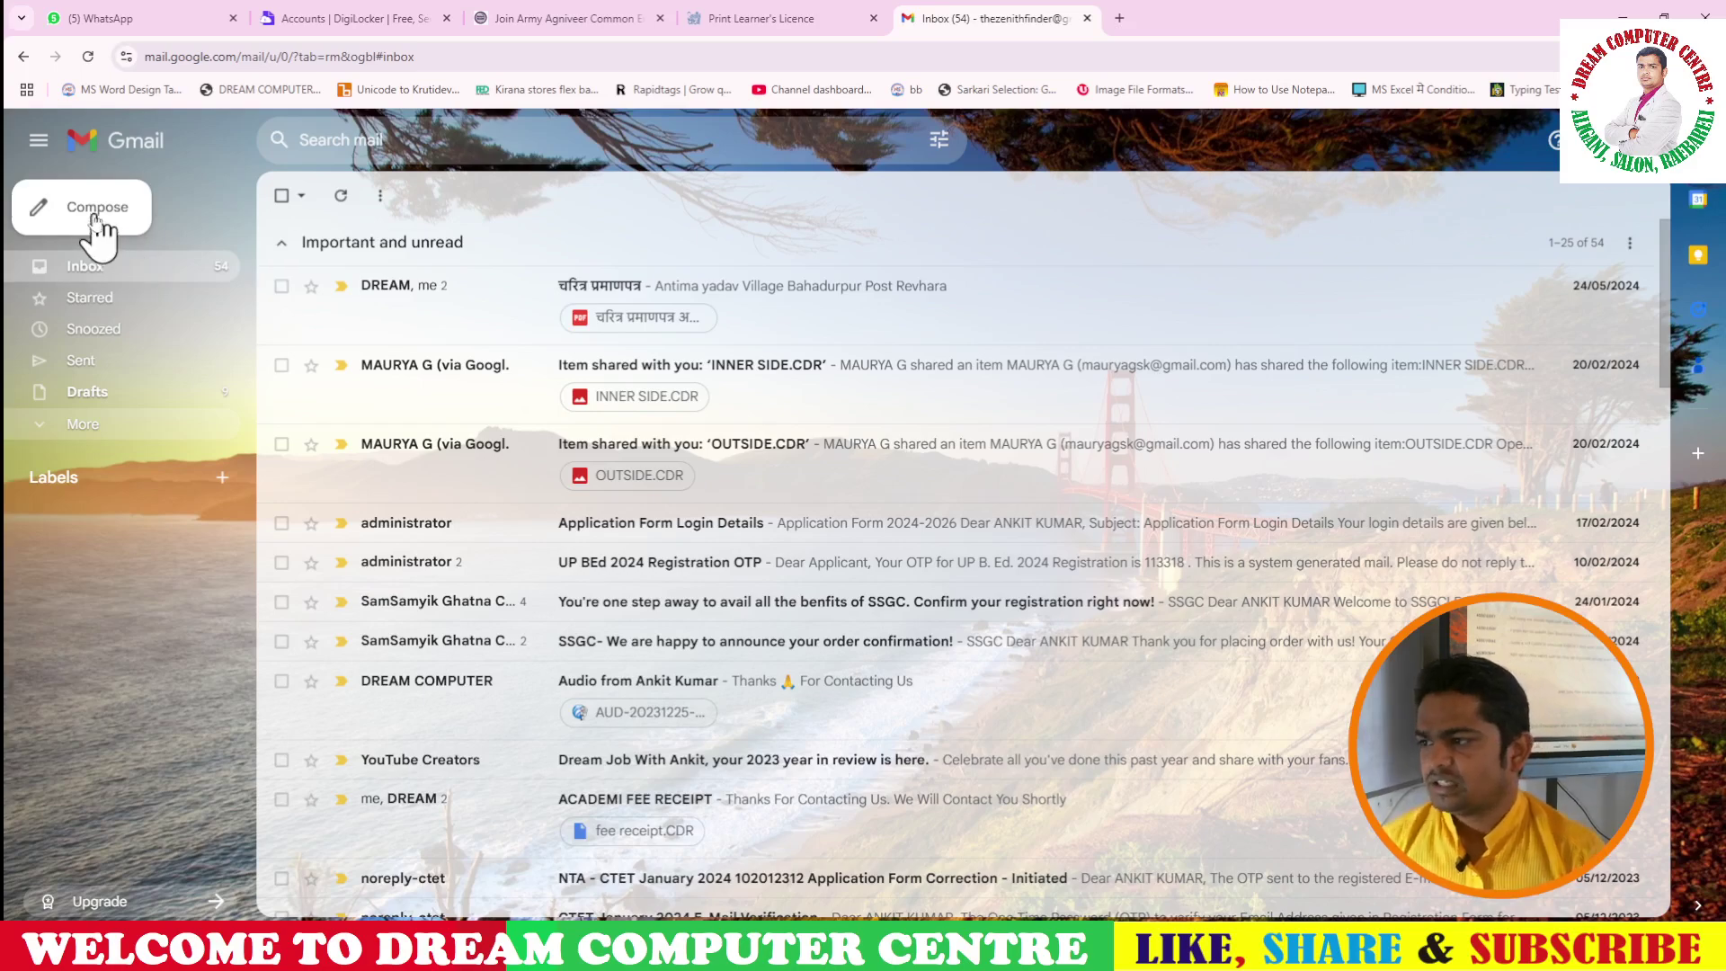
- Start a new email and add the first suggested contact matching "dream" as recipient
left_click(77, 215)
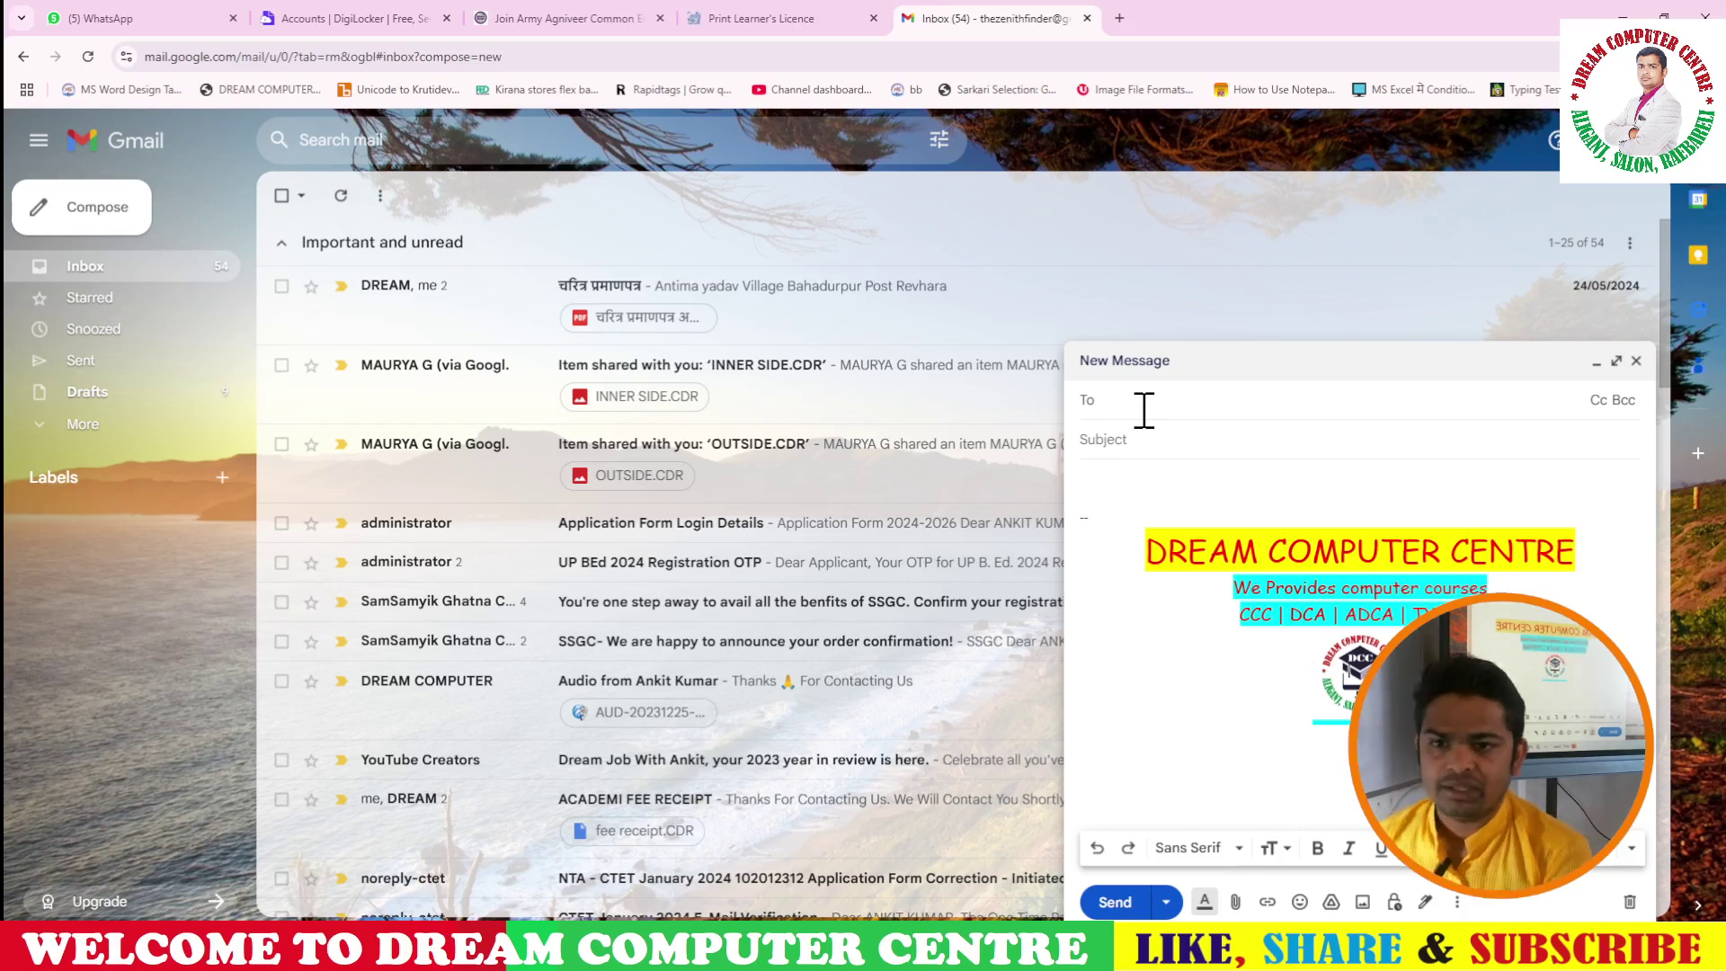
type("dream")
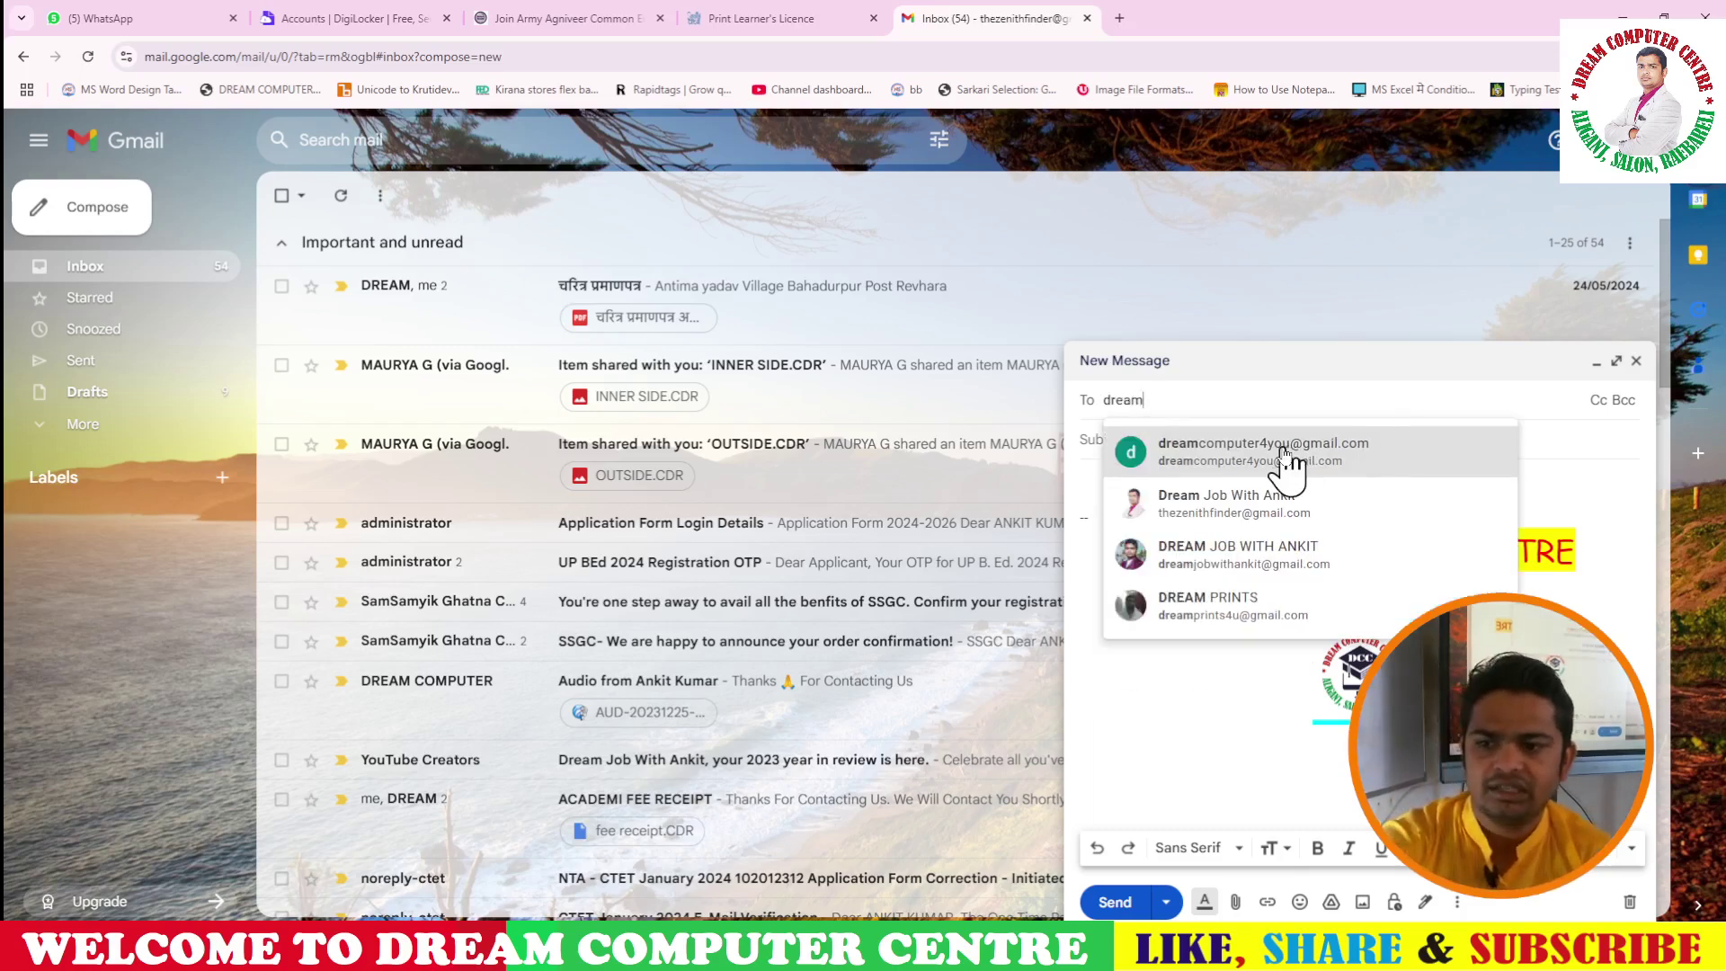
mouse_move(1285, 459)
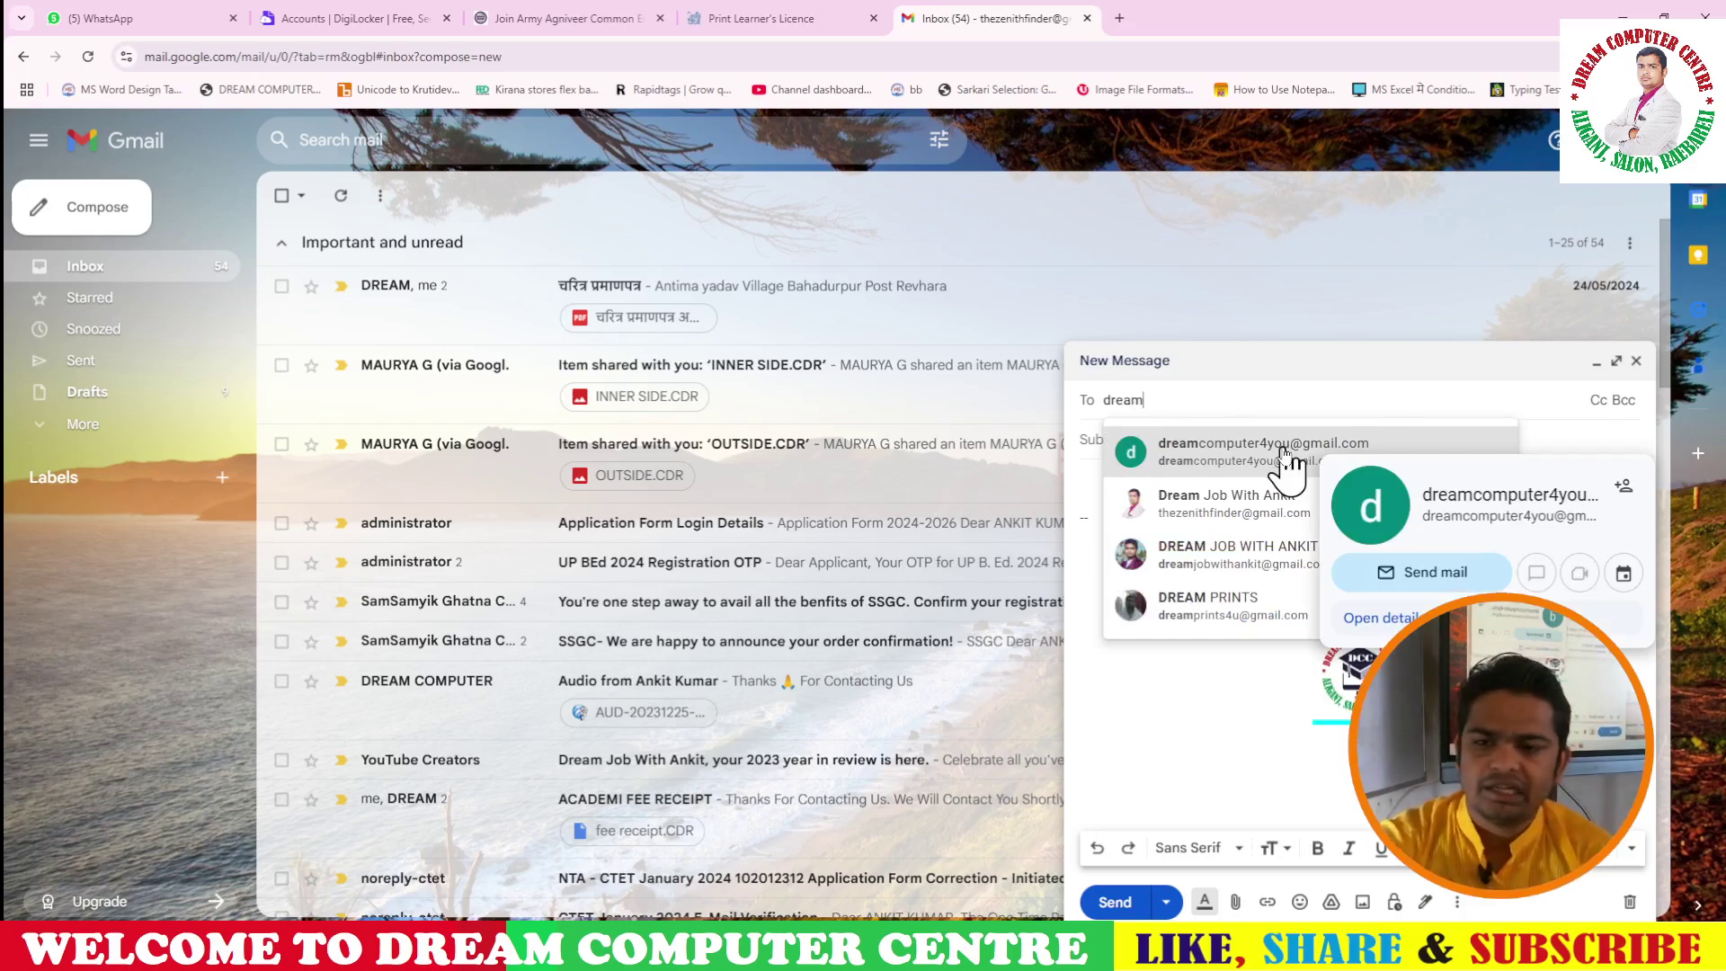
left_click(1284, 454)
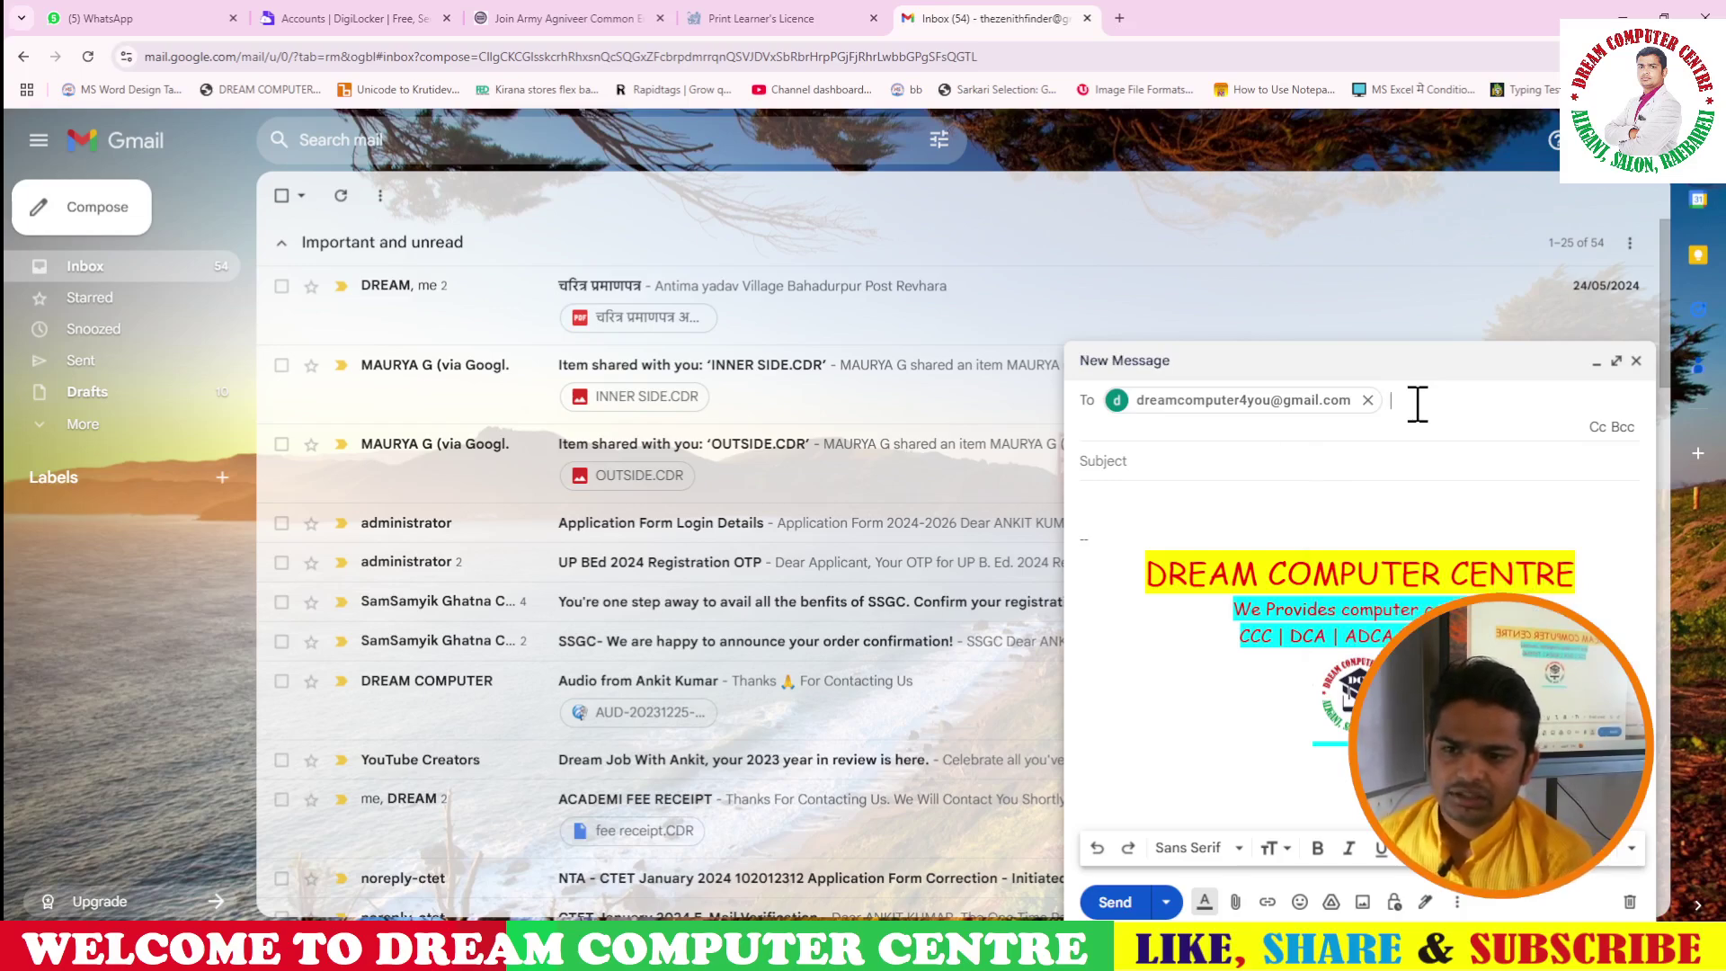
- Add the DREAM PRINTS contact as a second recipient of the email
type("dream")
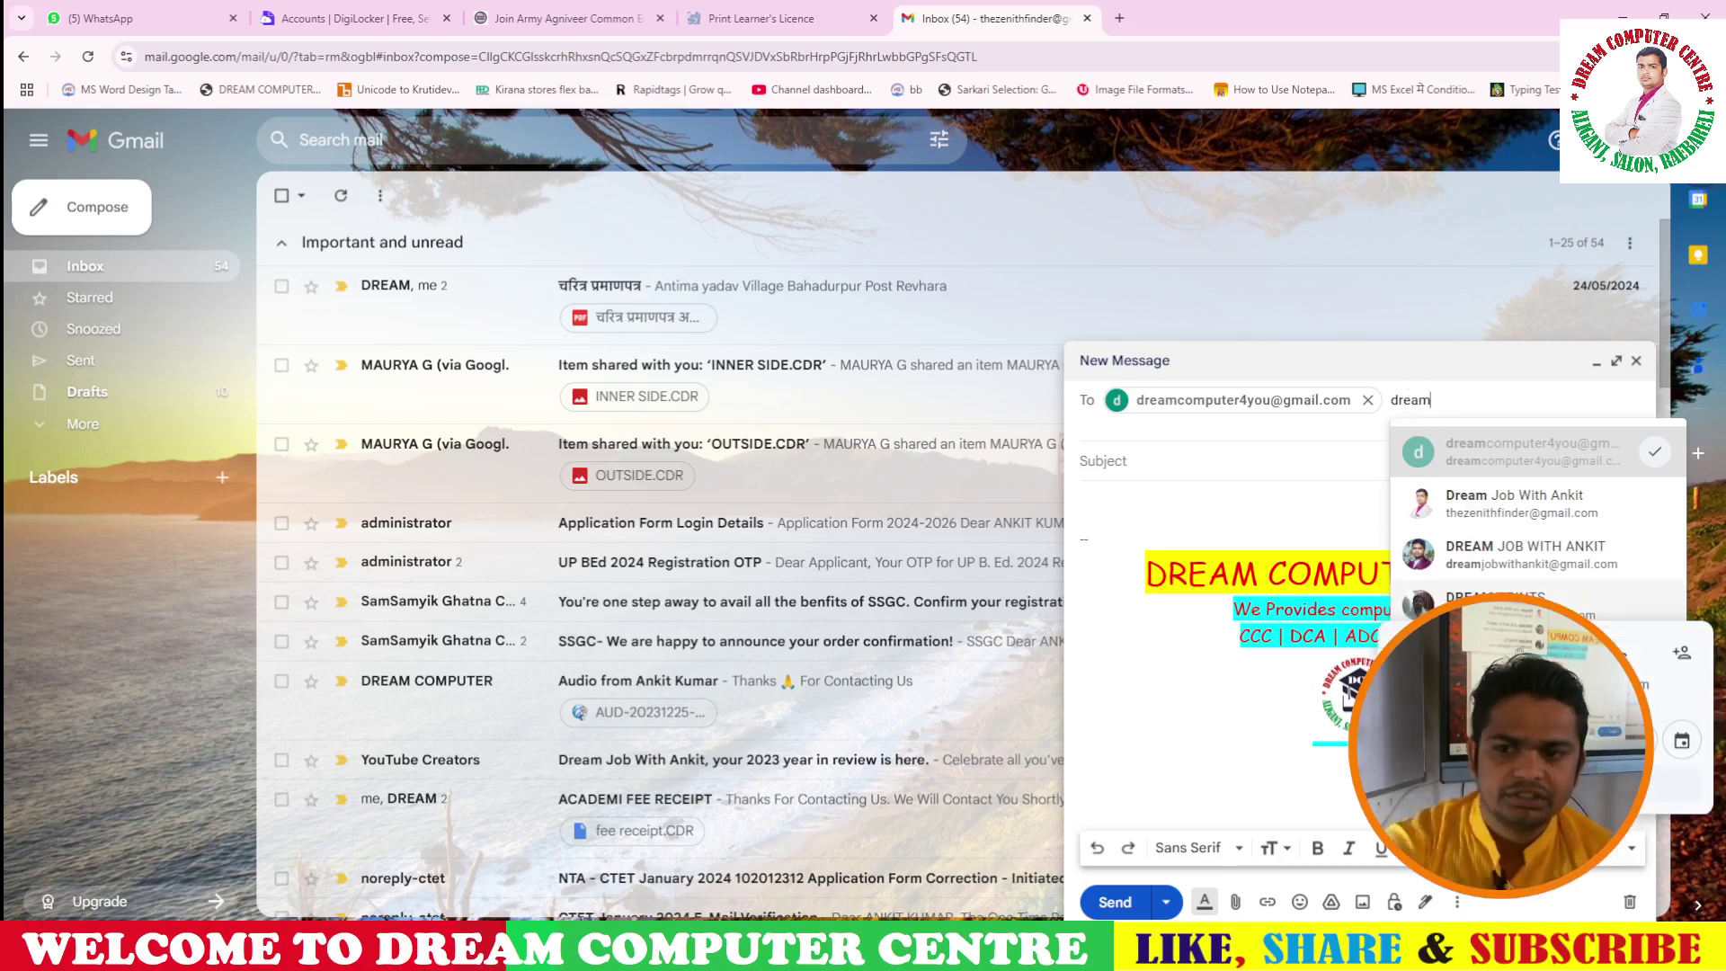
left_click(1475, 604)
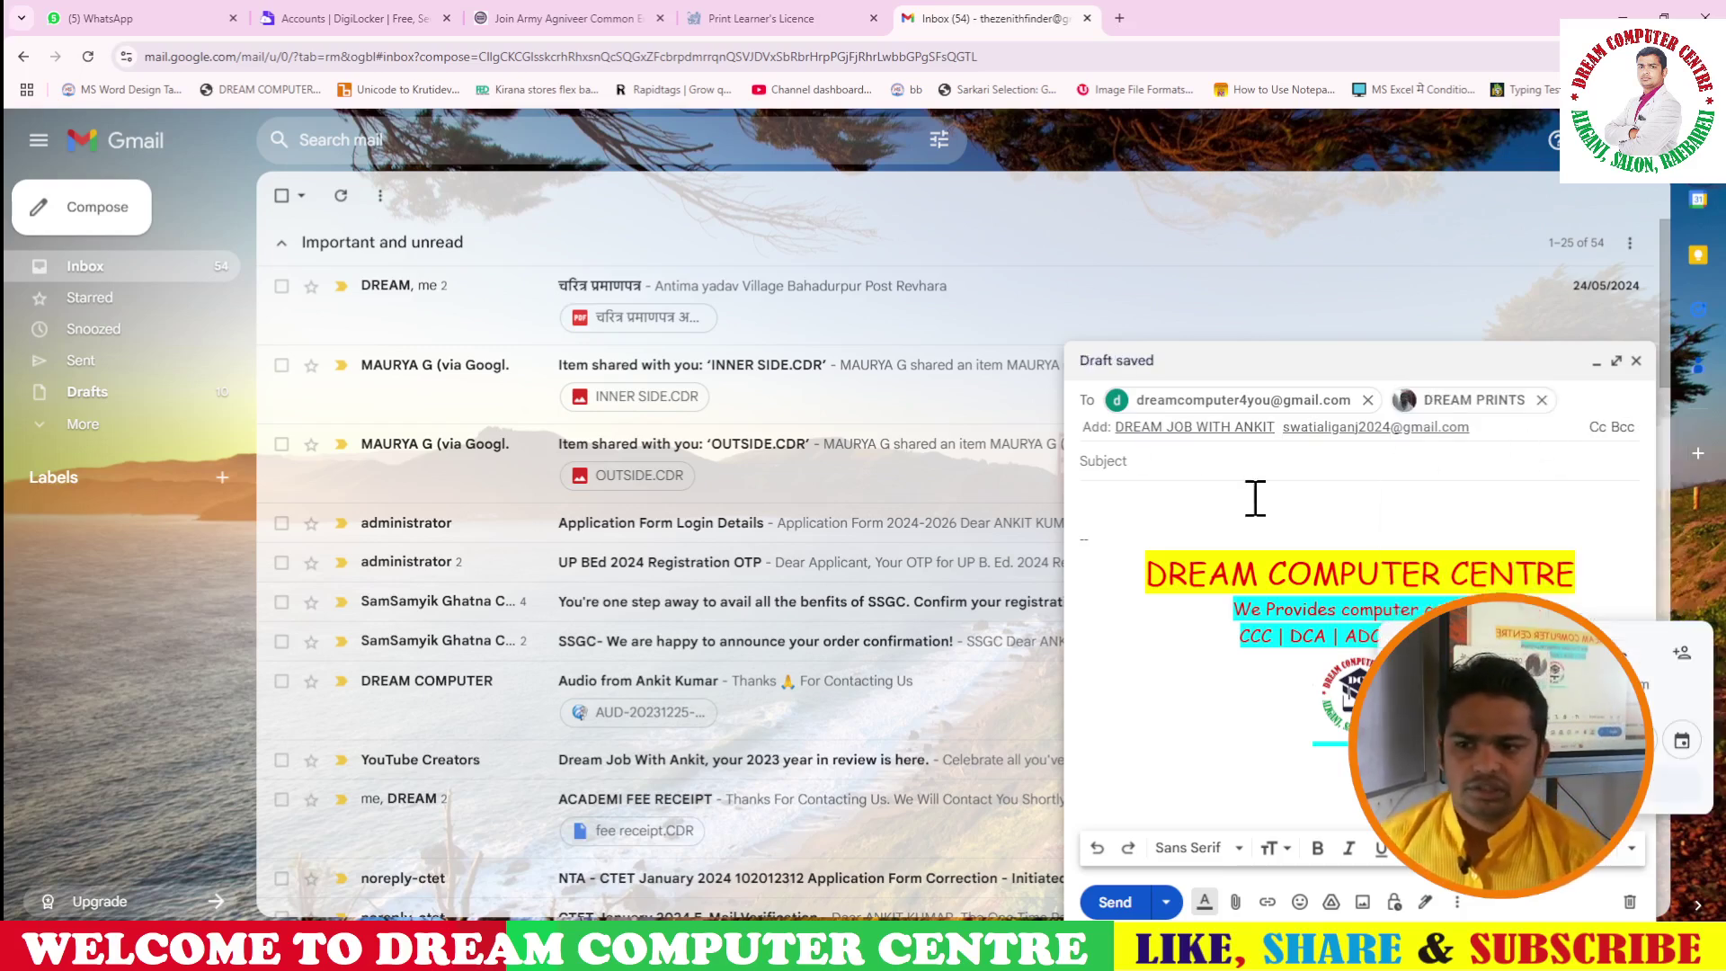
left_click(1441, 401)
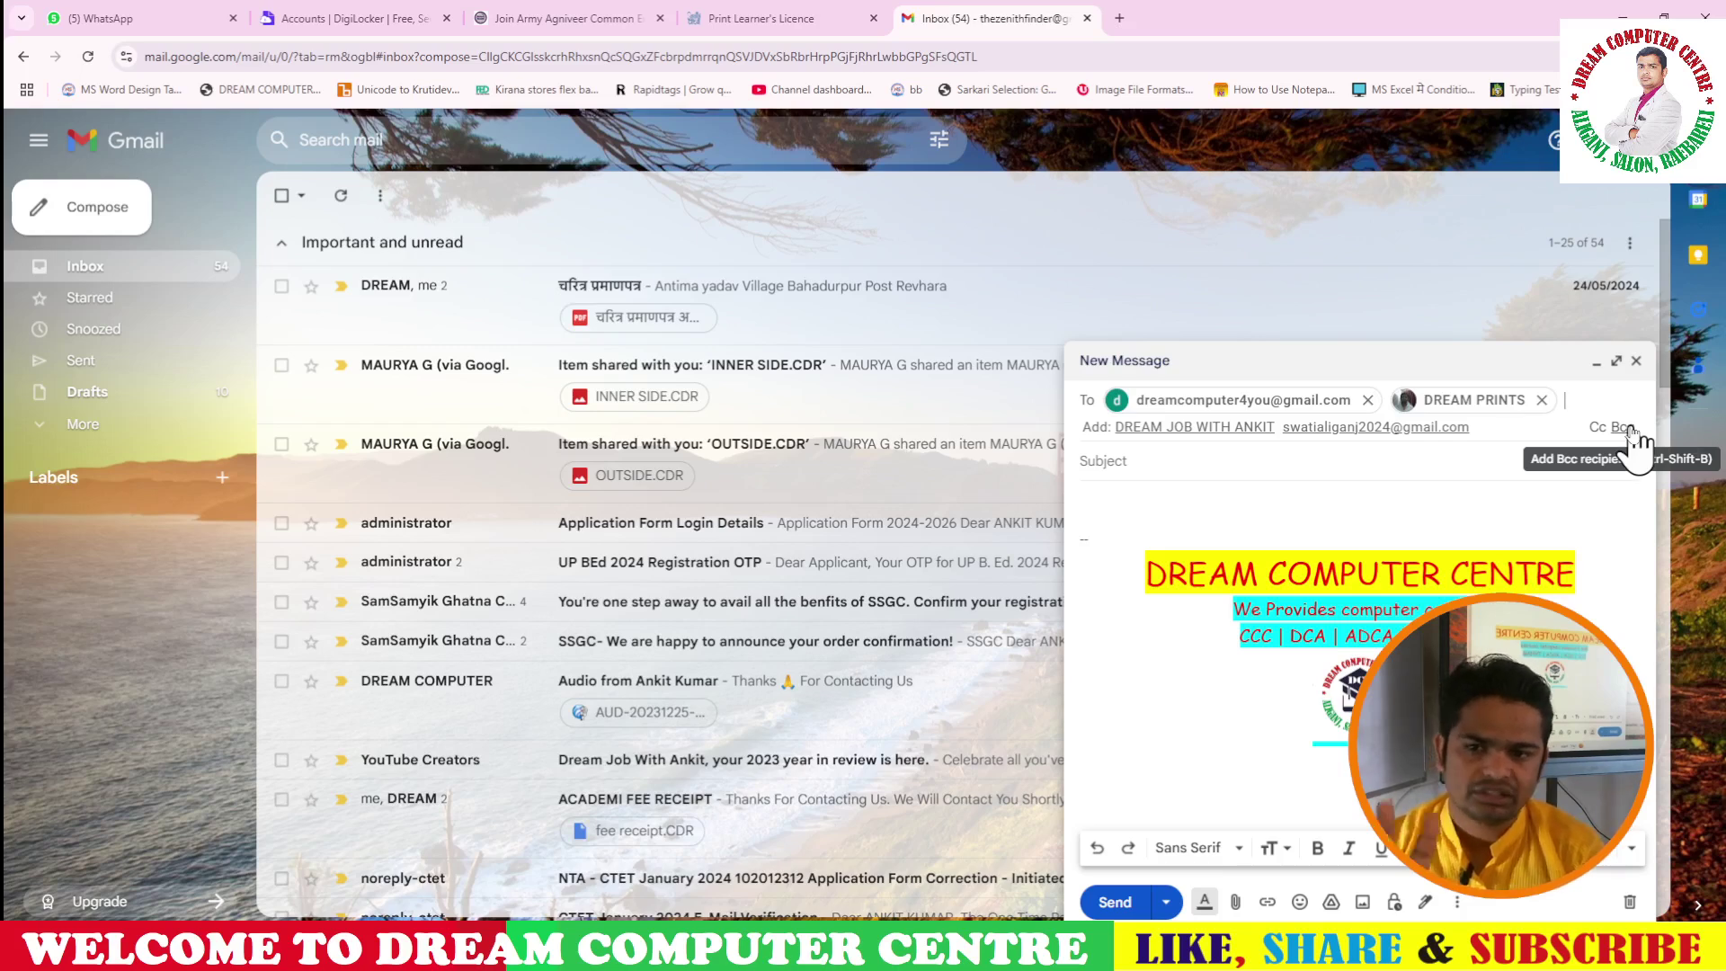
left_click(1159, 461)
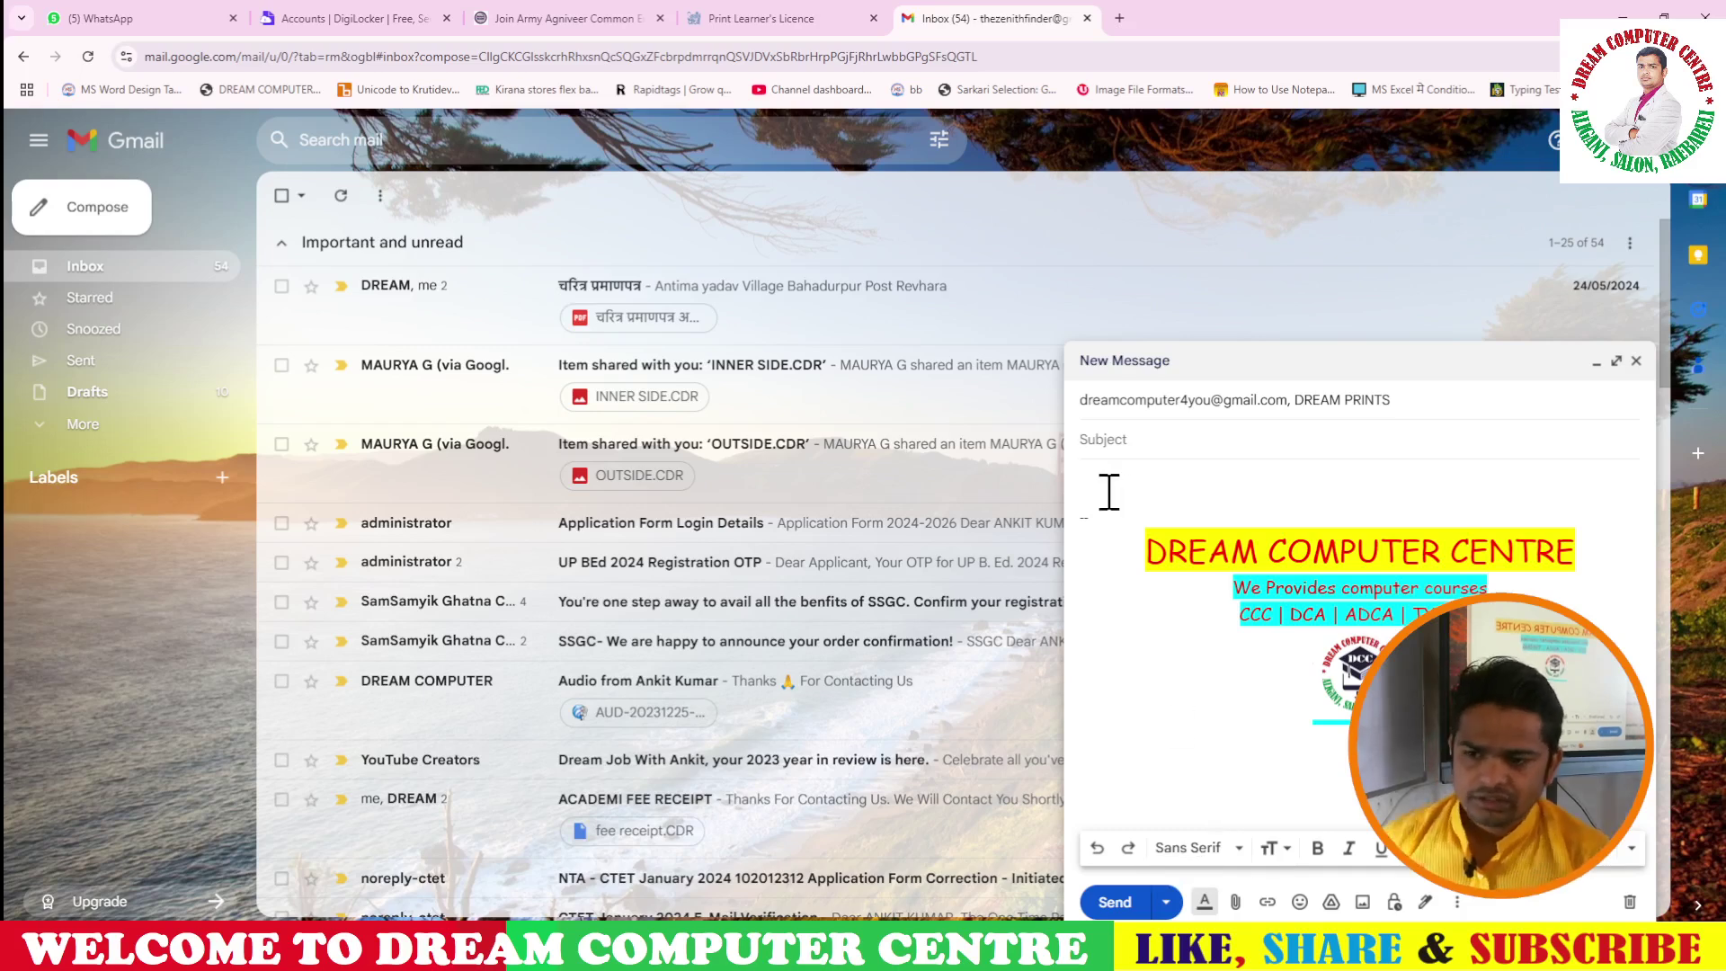
- Write "WELCOME TO OUR YOUTUBE CHANNEL" in the message body above the signature
mouse_move(1106, 494)
left_mouse_down()
mouse_move(1306, 755)
mouse_move(1349, 746)
left_mouse_up()
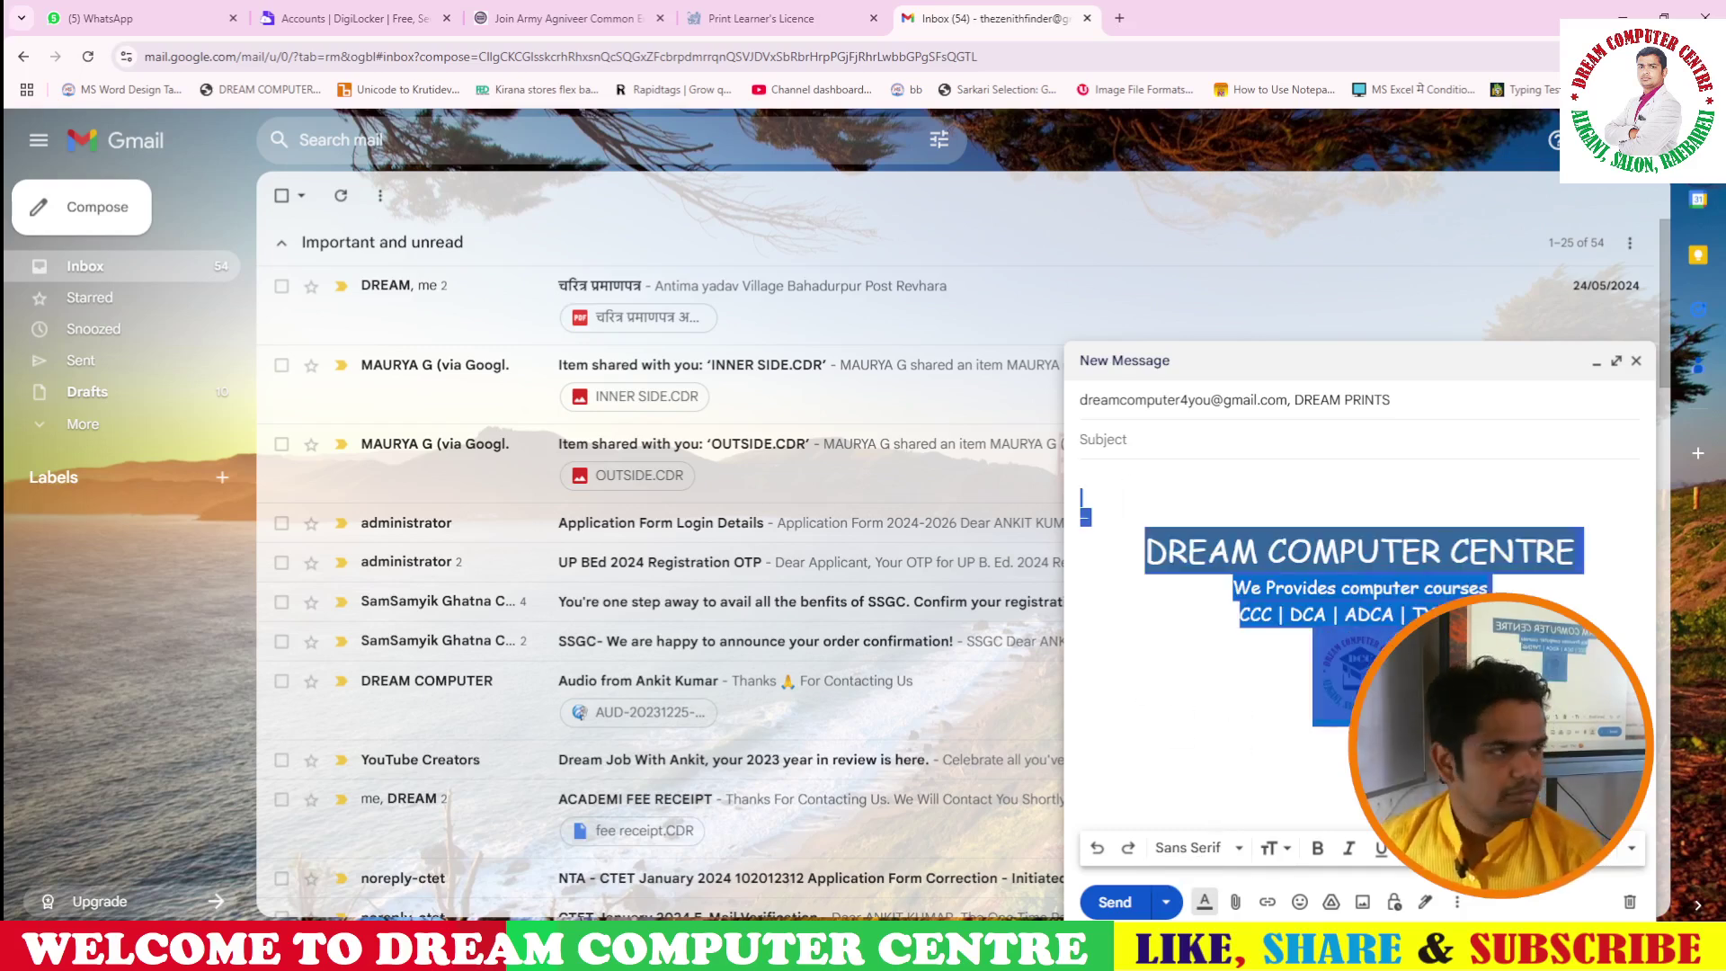
left_click(1168, 489)
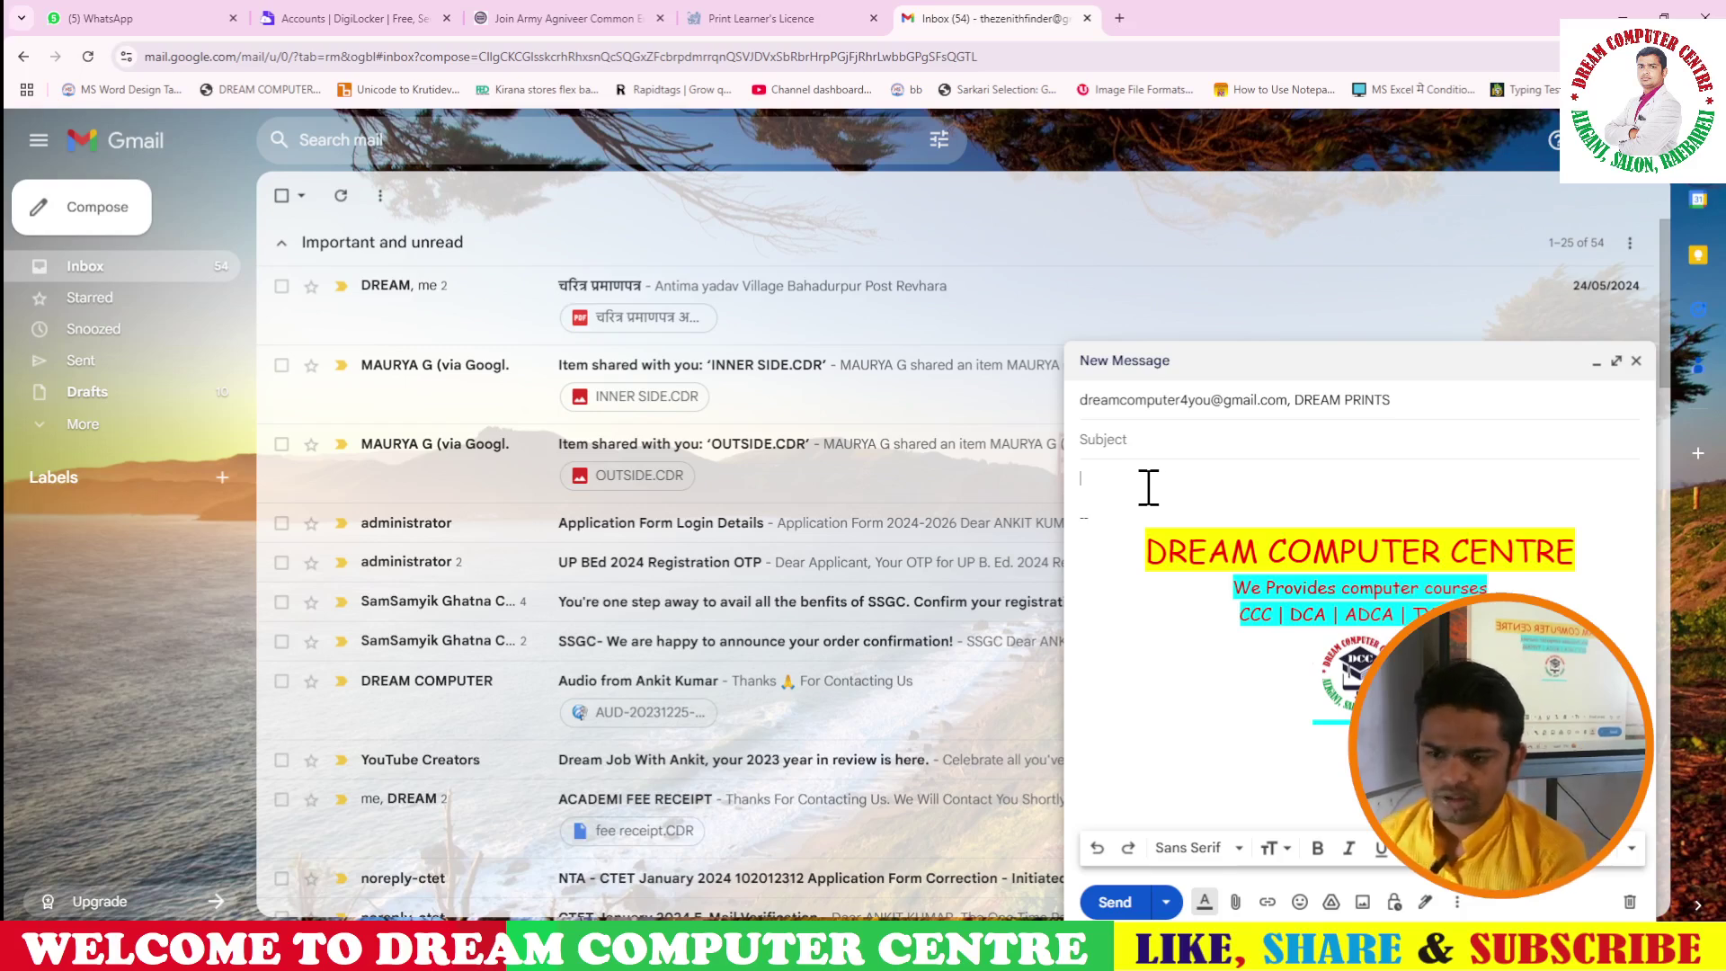
type("WELC")
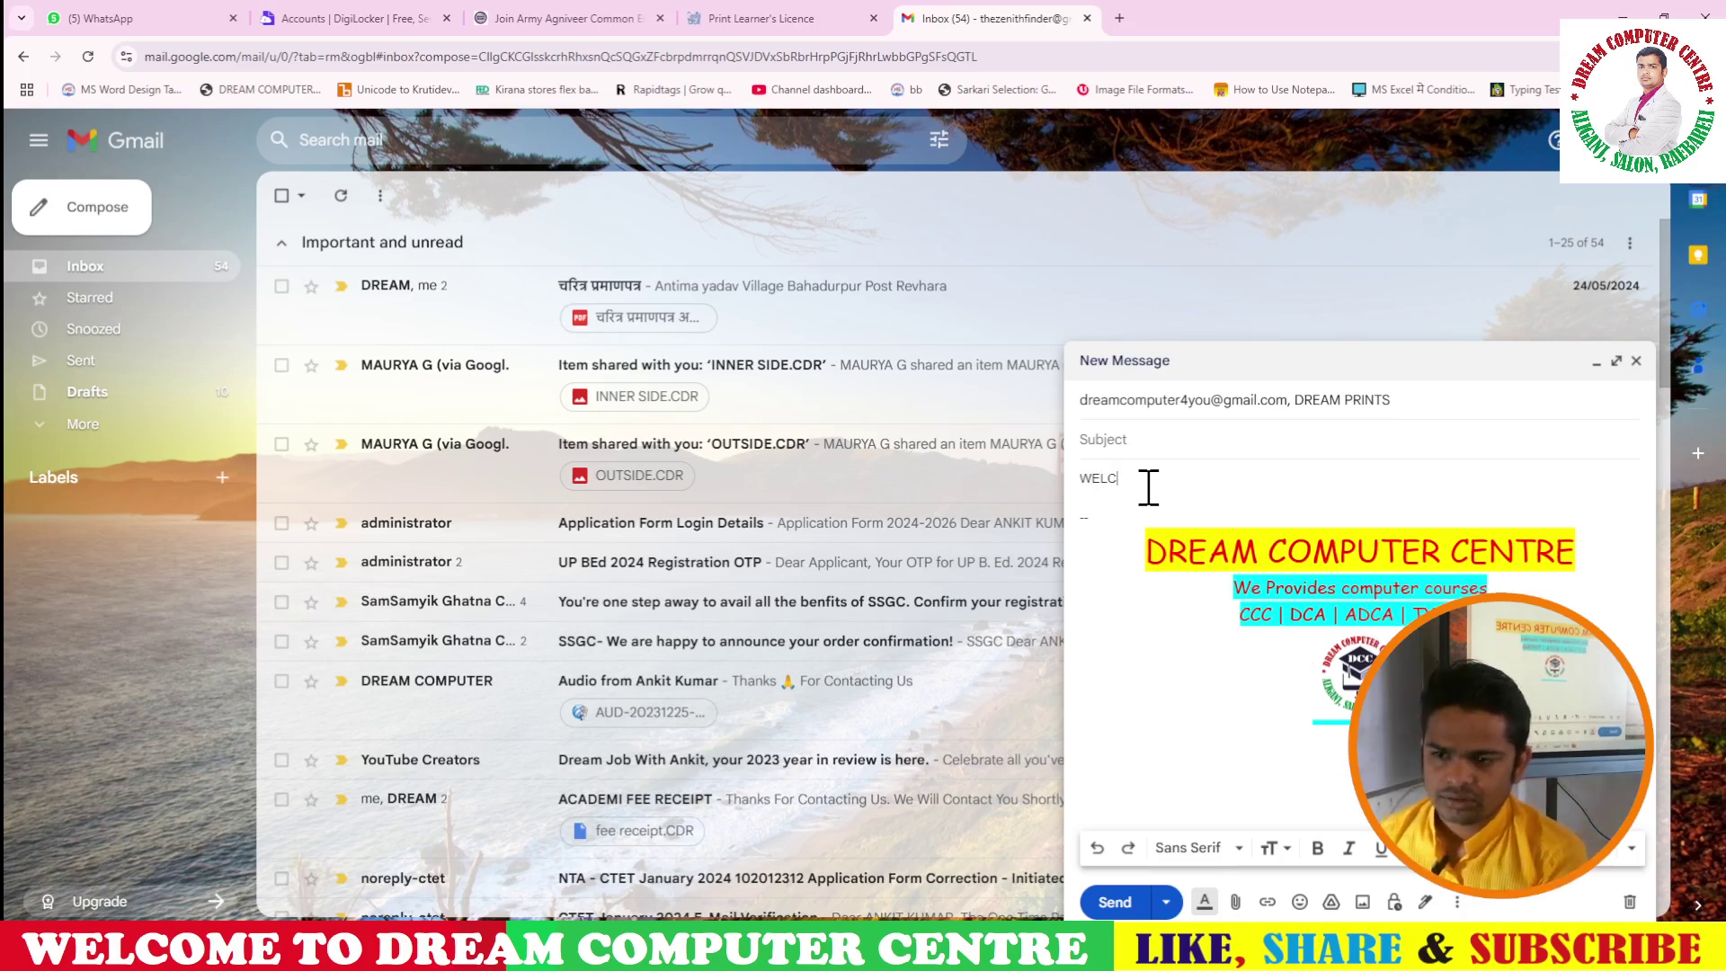
type("OME TO D")
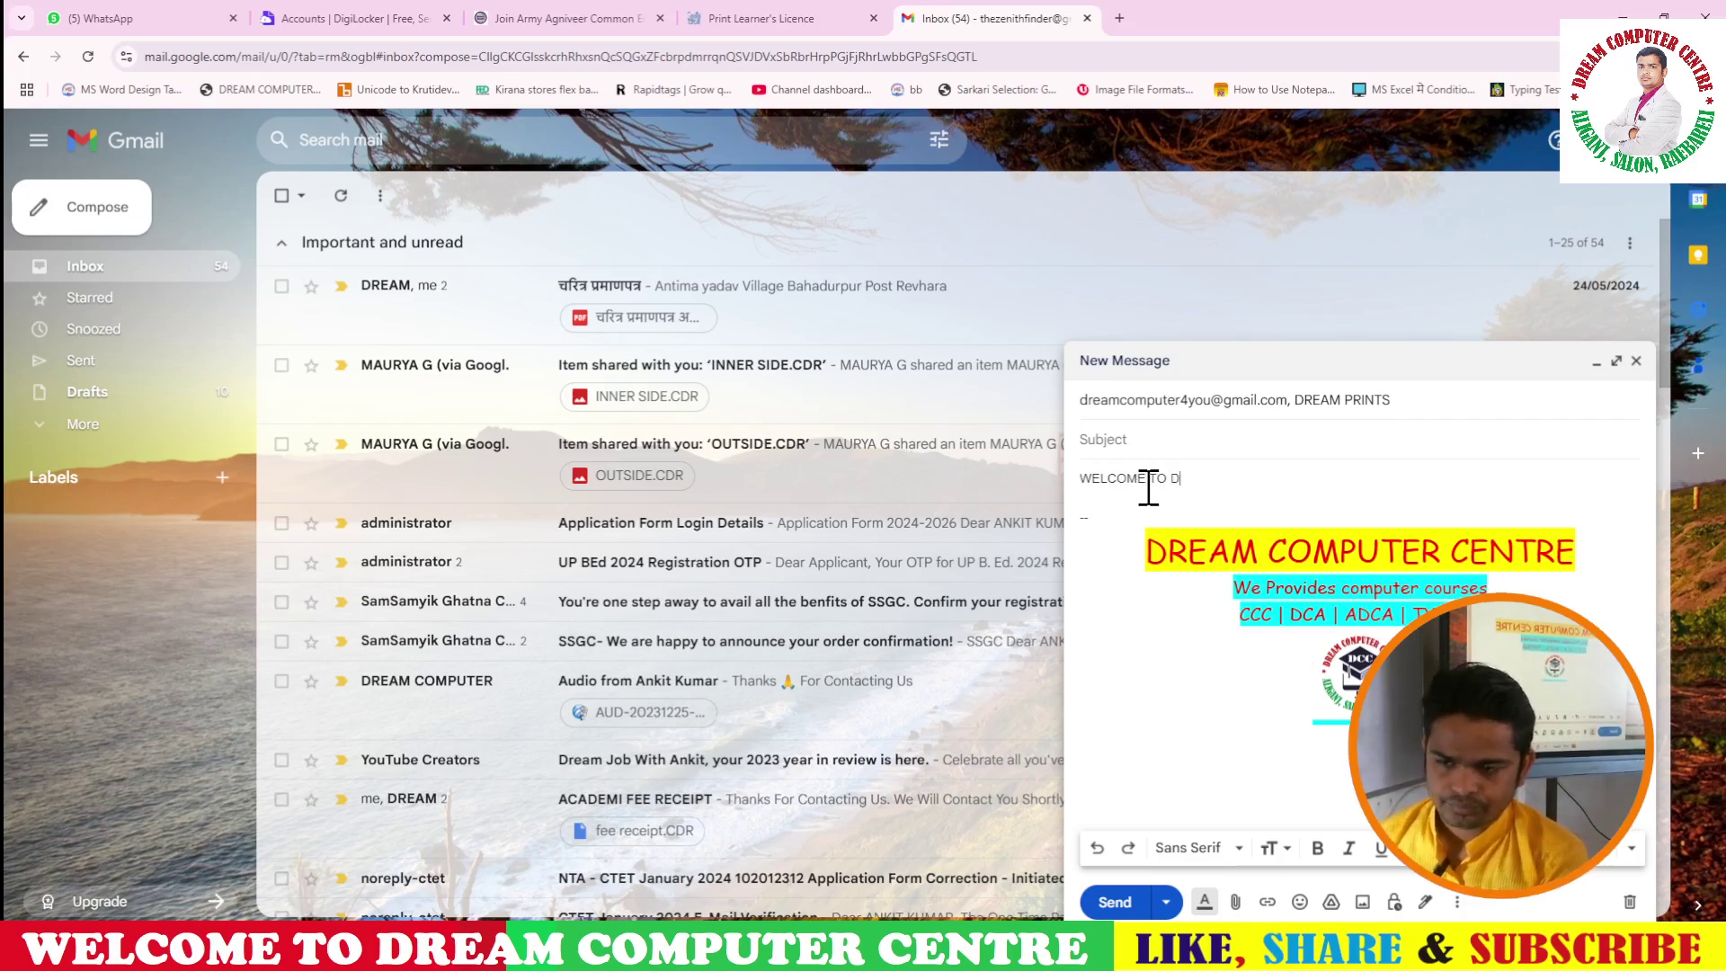
type("REAM")
key("BackSpace")
key("BackSpace")
key("BackSpace")
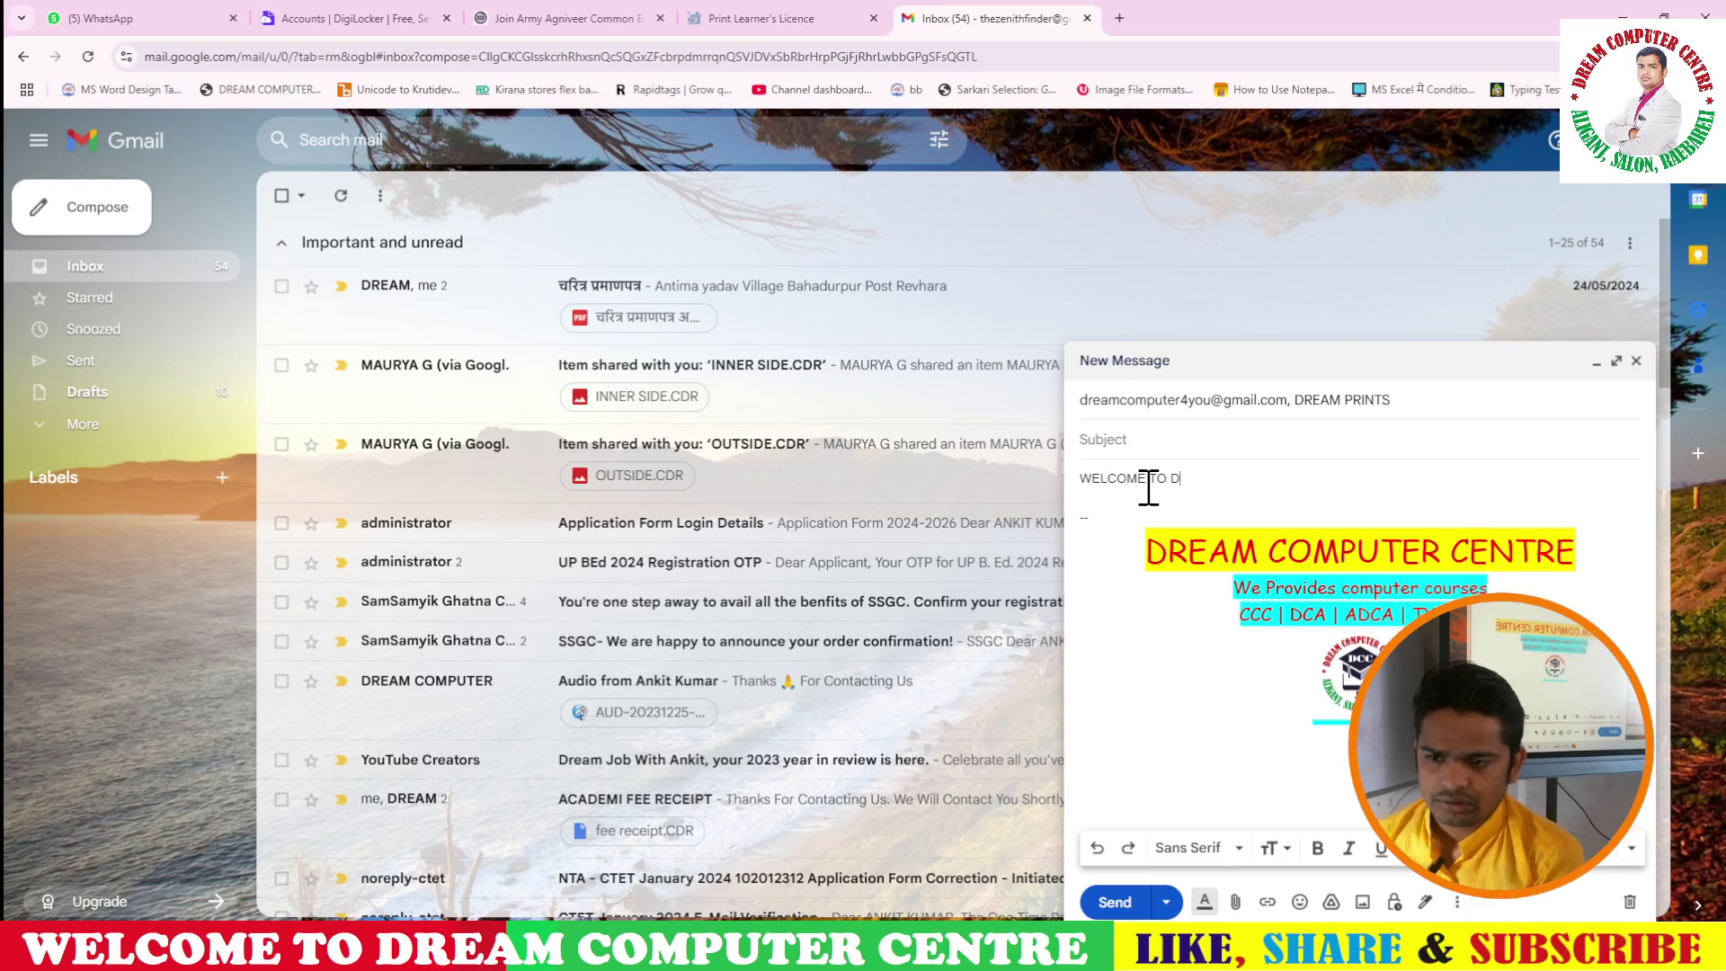
key("BackSpace")
type("OUR YOUTU")
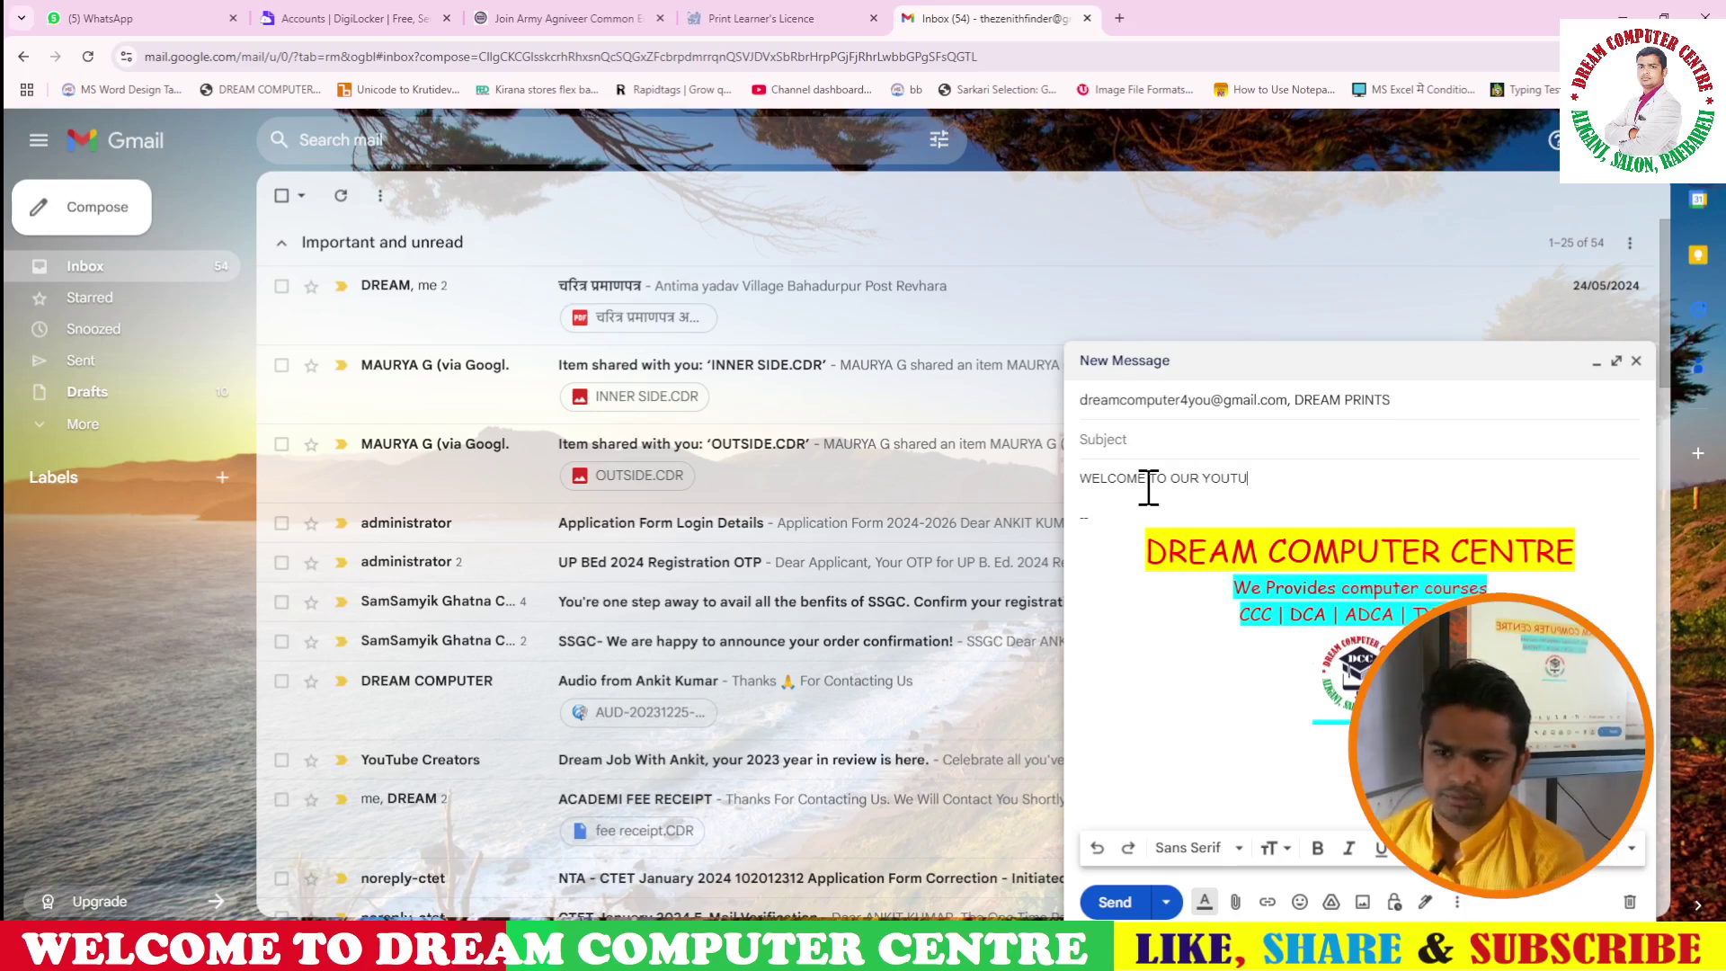
type("BE CHANNEL")
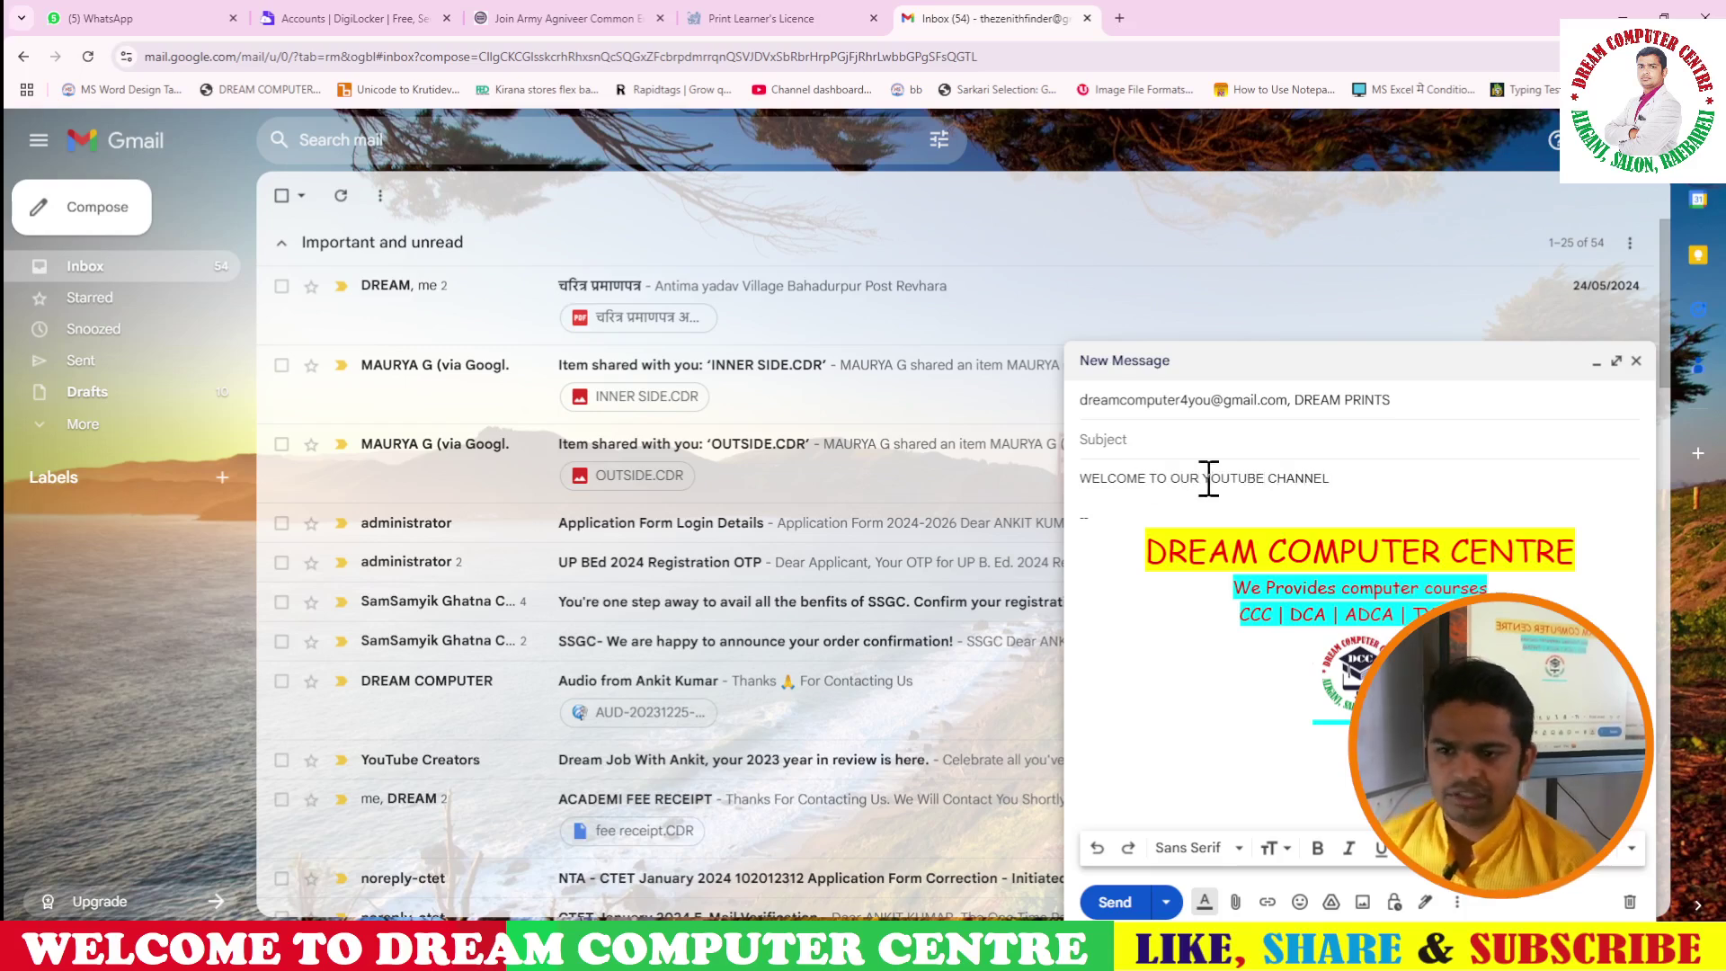
- Format the welcome line in the Large text size with bold, italic and underline
left_click_drag(1336, 478, 1078, 479)
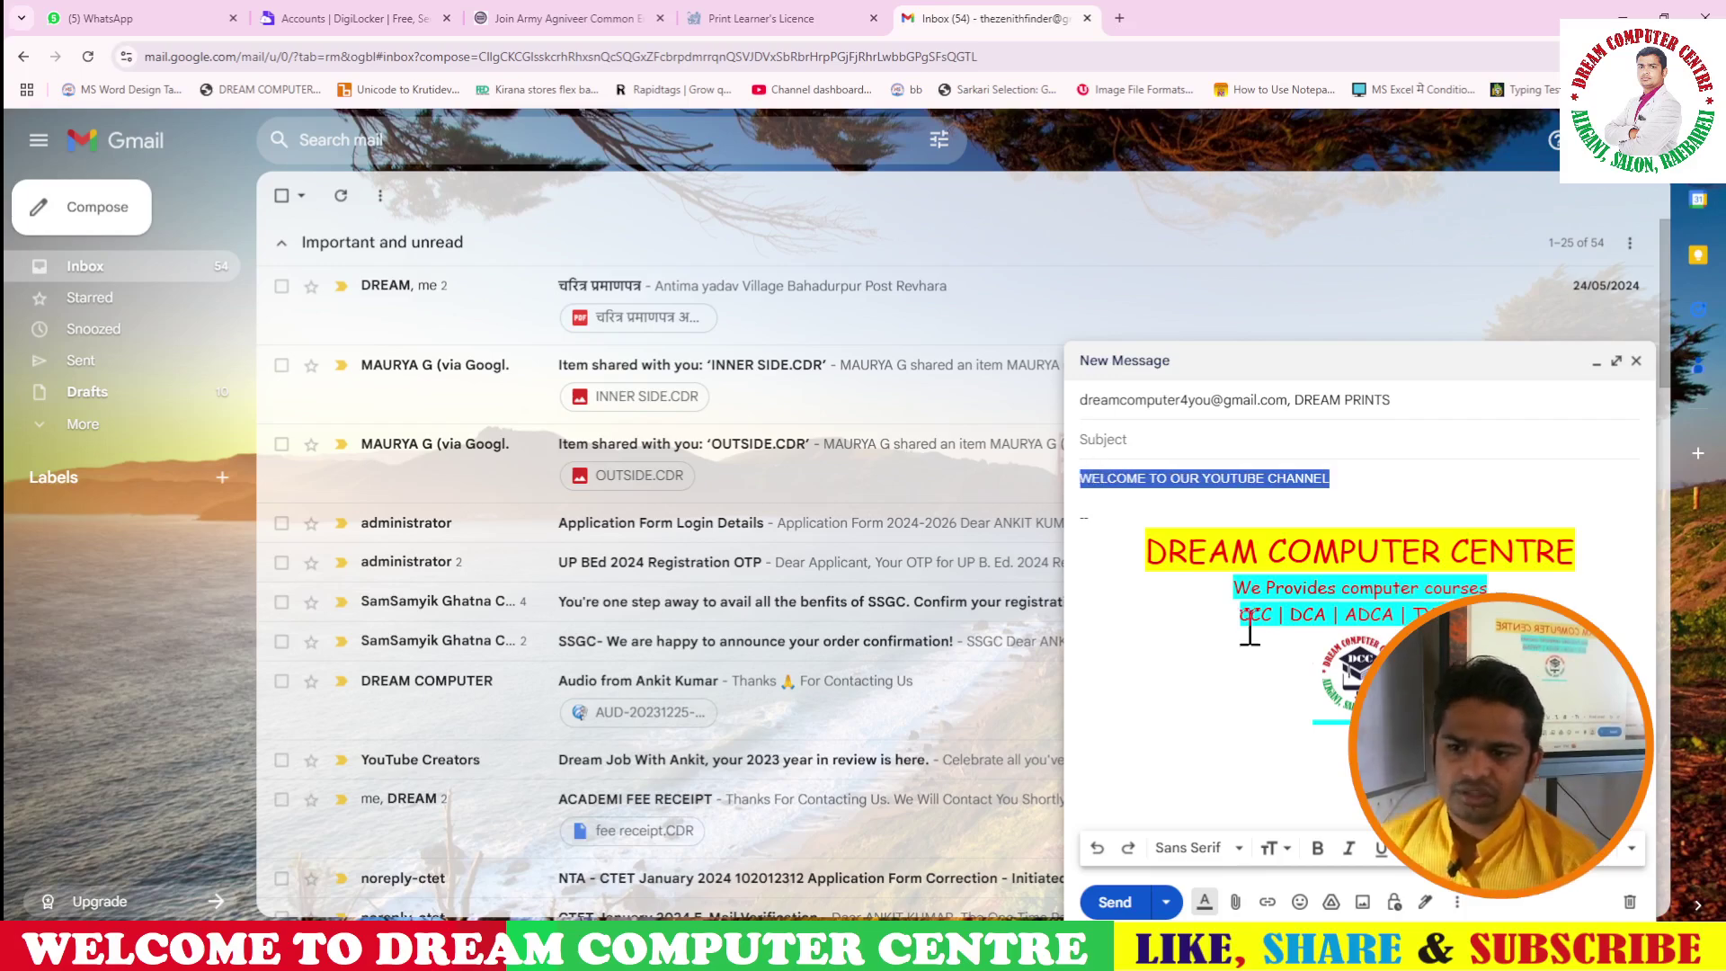
left_click(1273, 847)
left_click(1314, 819)
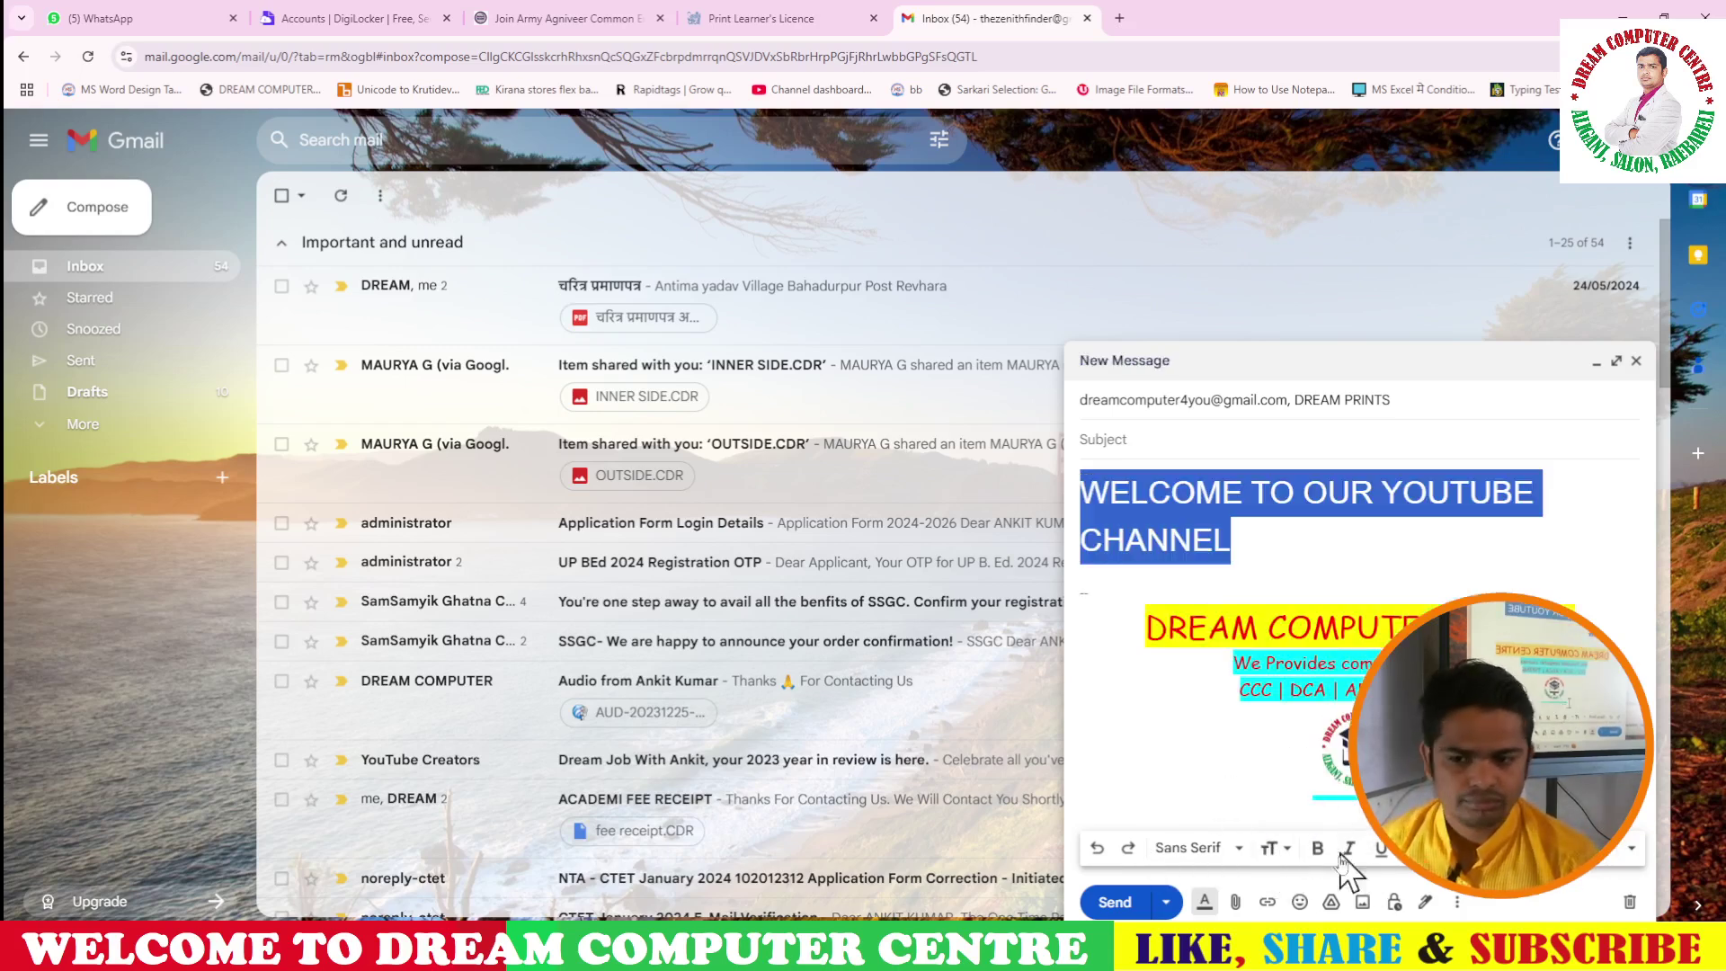
left_click(1273, 848)
left_click(1311, 795)
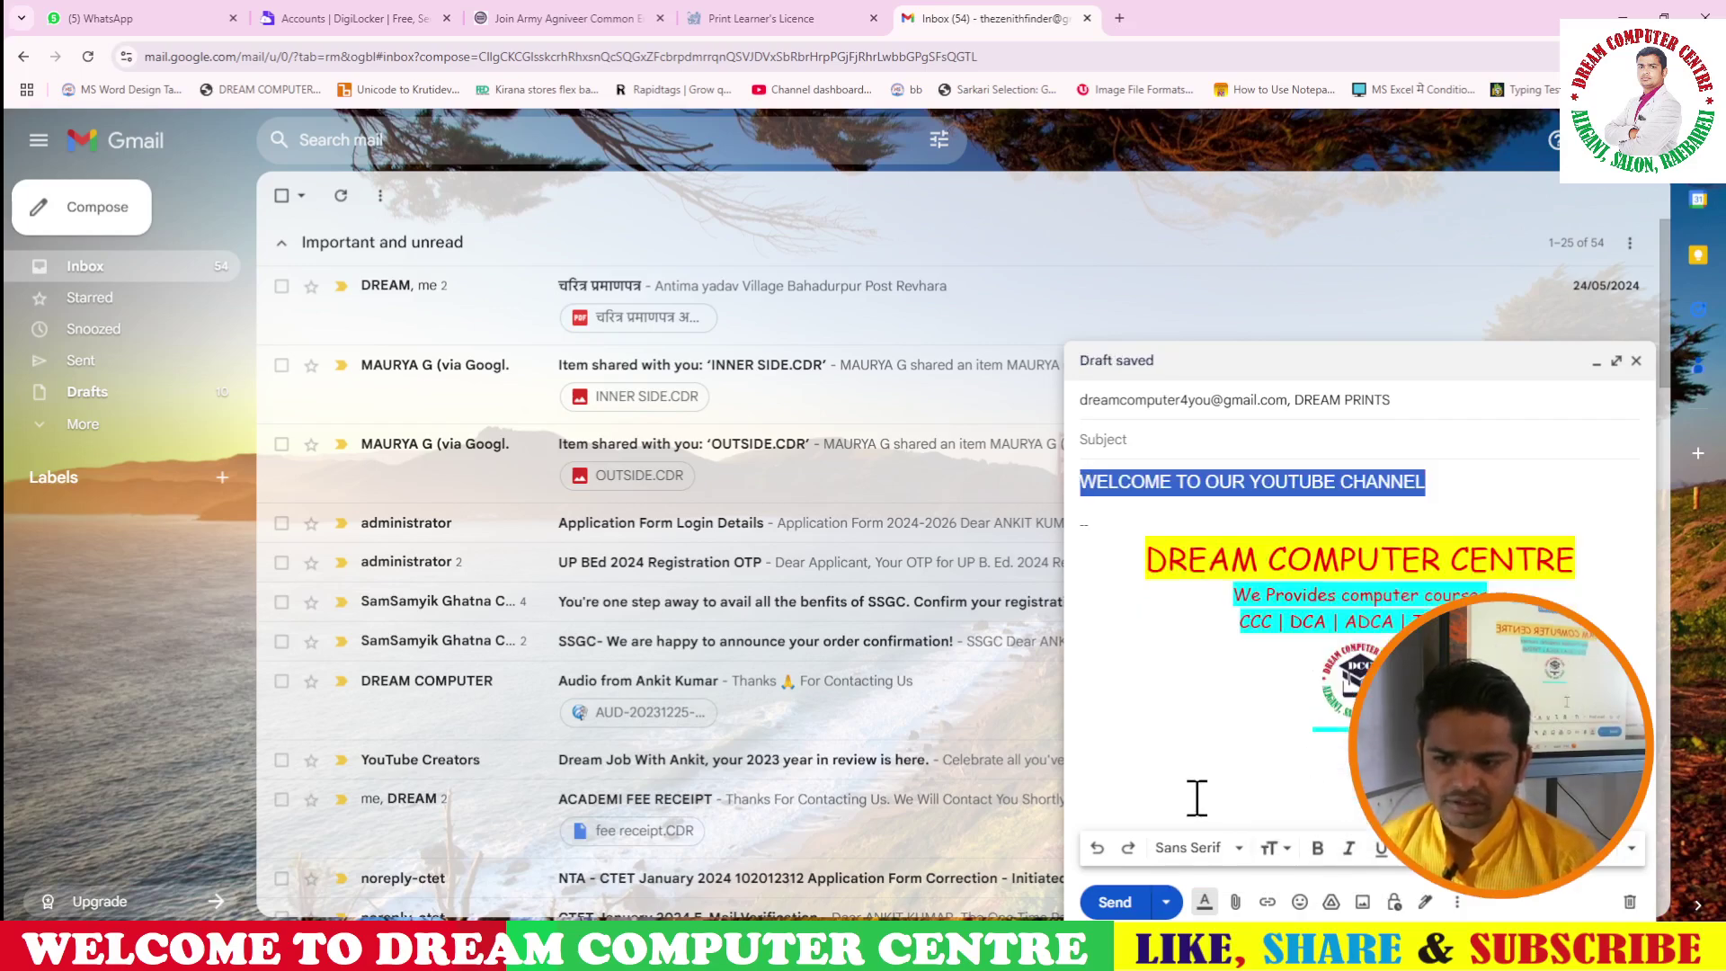
left_click(1318, 849)
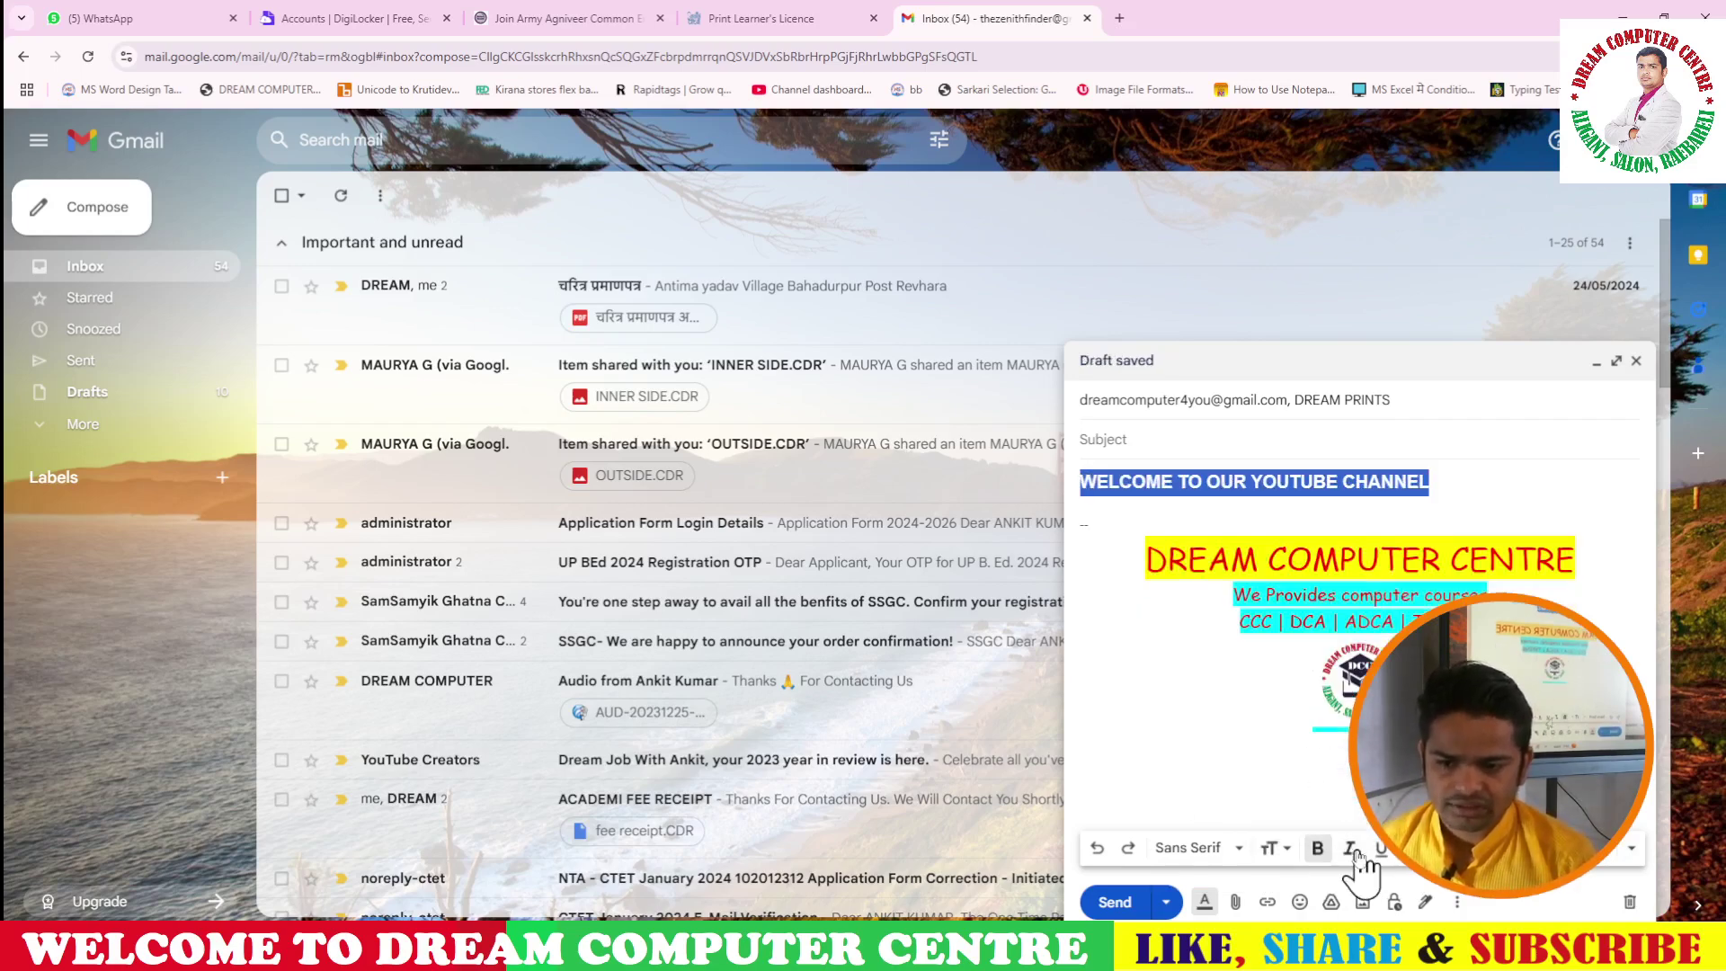
left_click(1349, 850)
left_click(1381, 850)
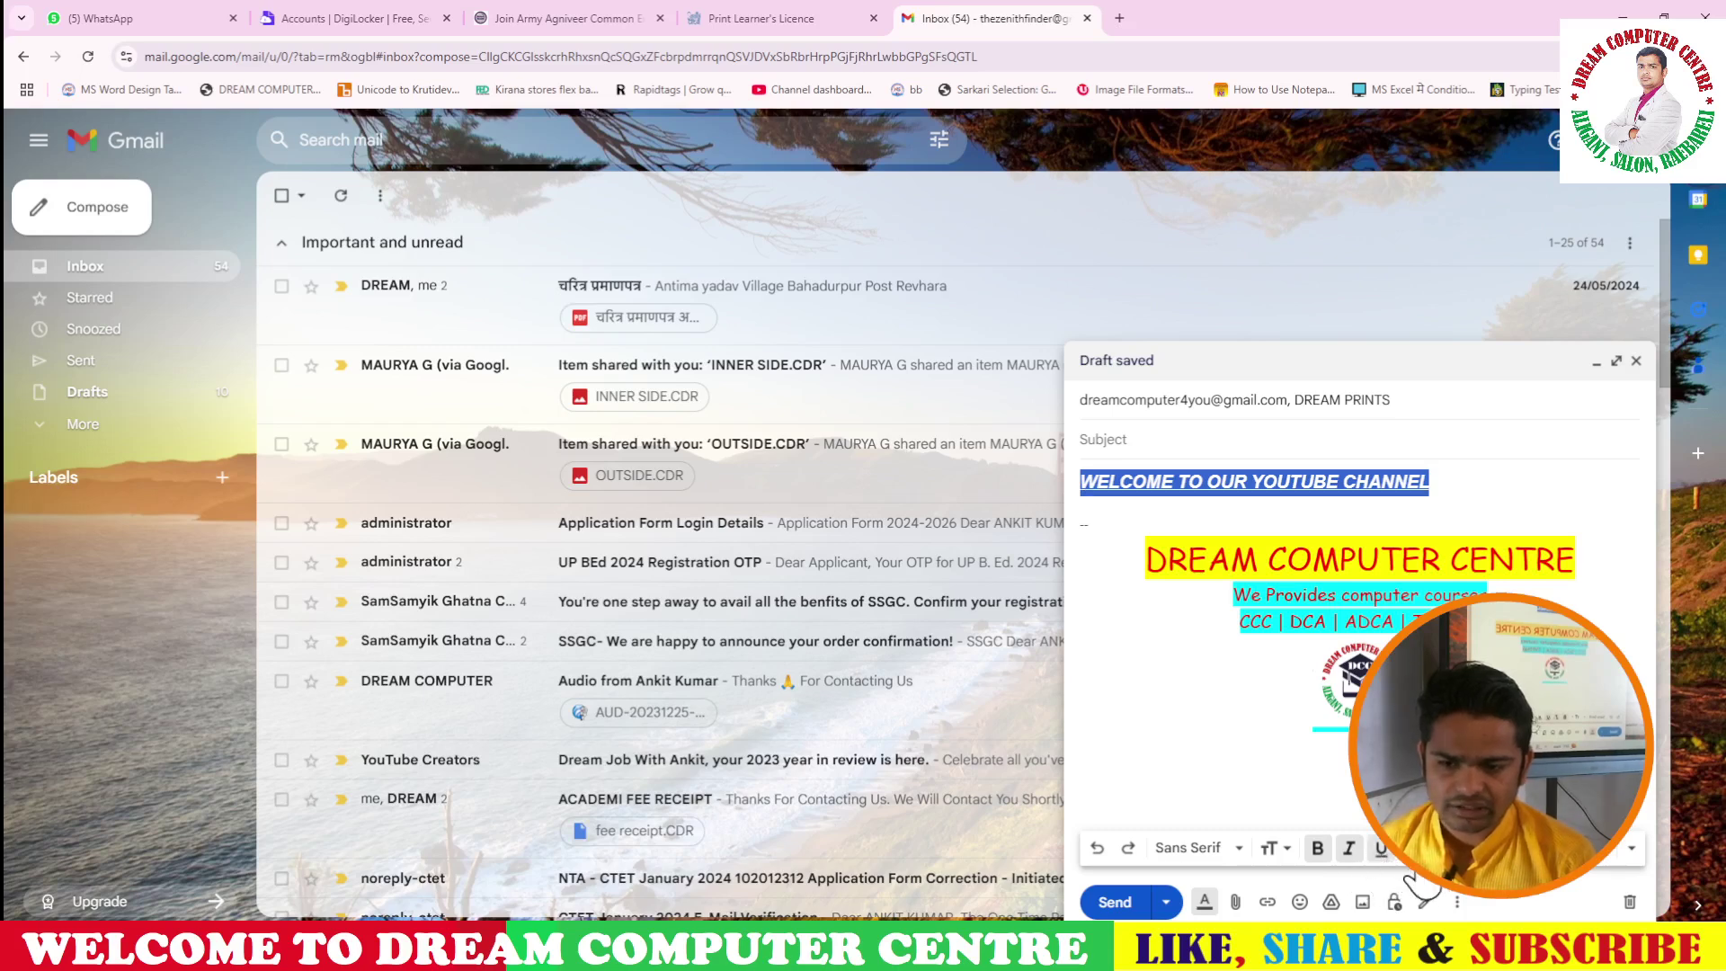
- Give the welcome line a yellow background colour and magenta text colour
left_click(1413, 852)
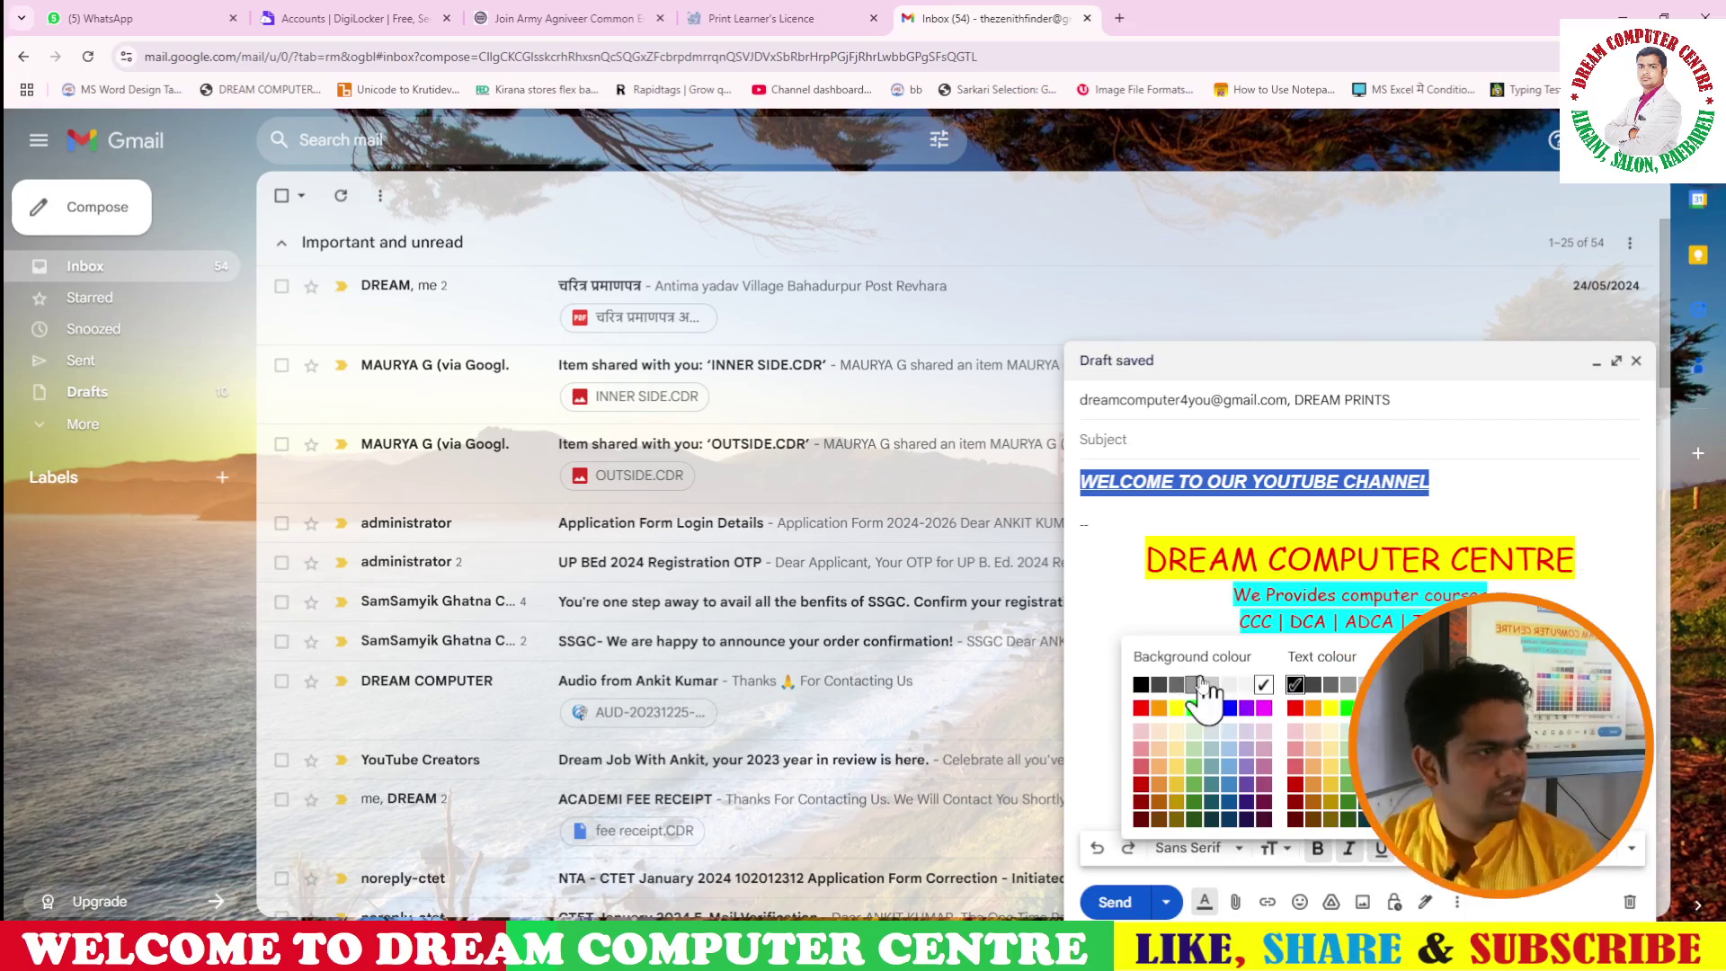
left_click(1177, 748)
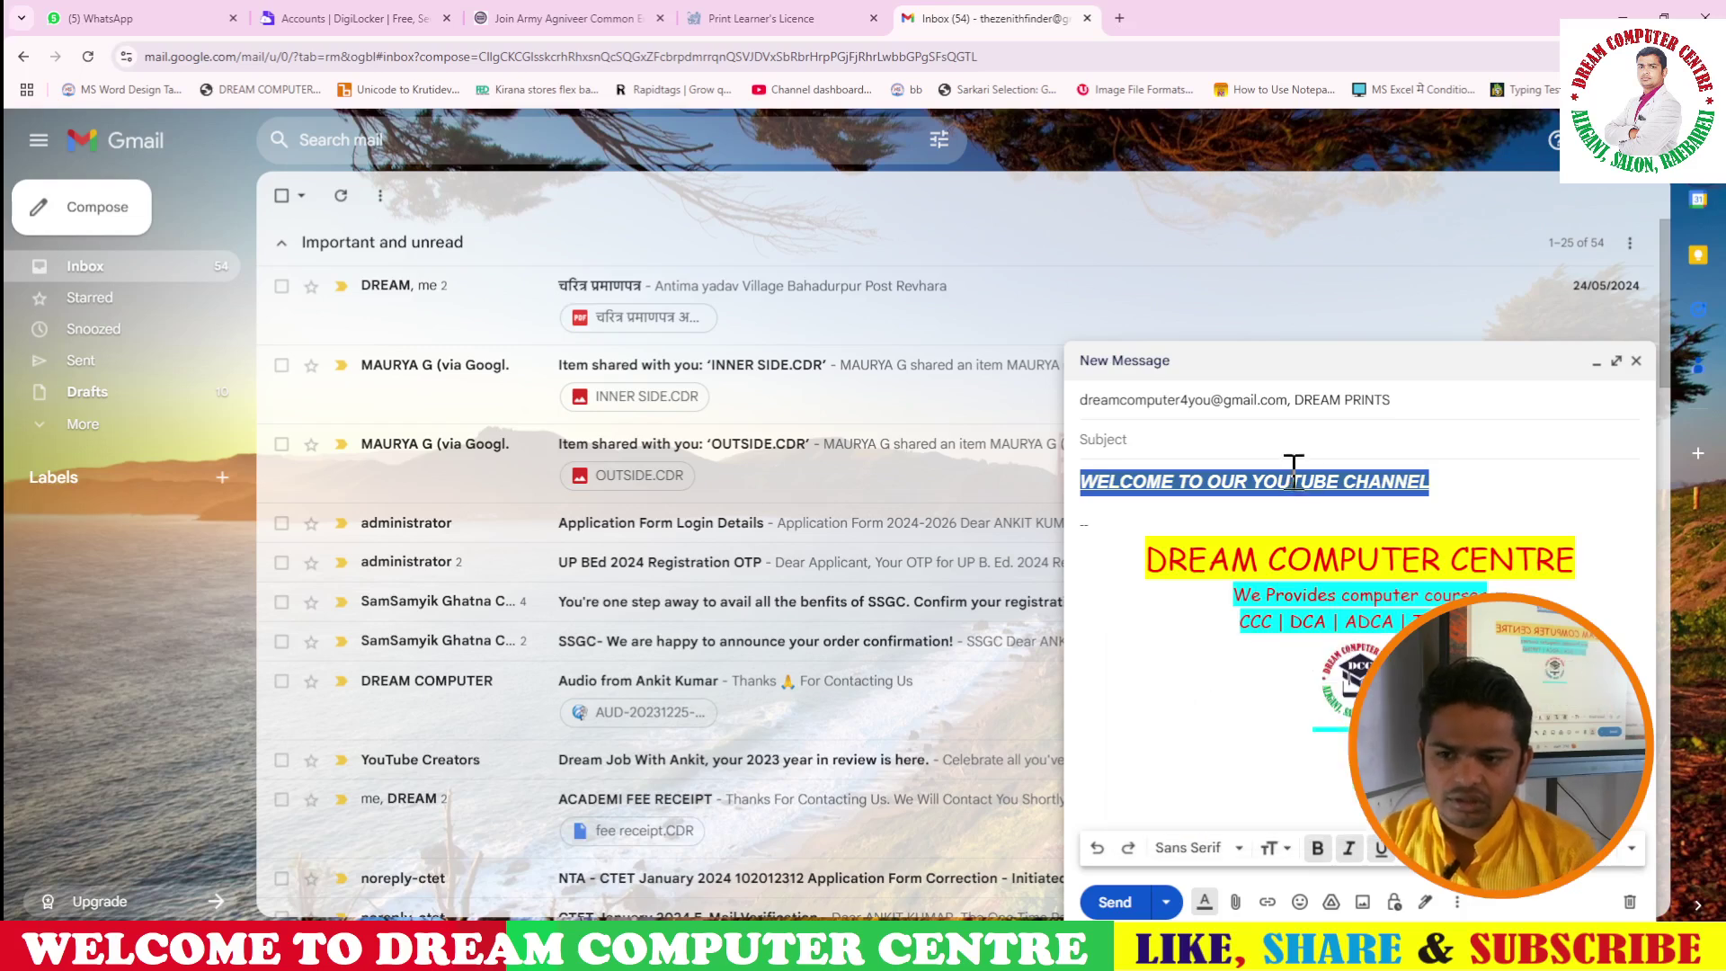
left_click(1286, 519)
left_click_drag(1457, 482, 1079, 484)
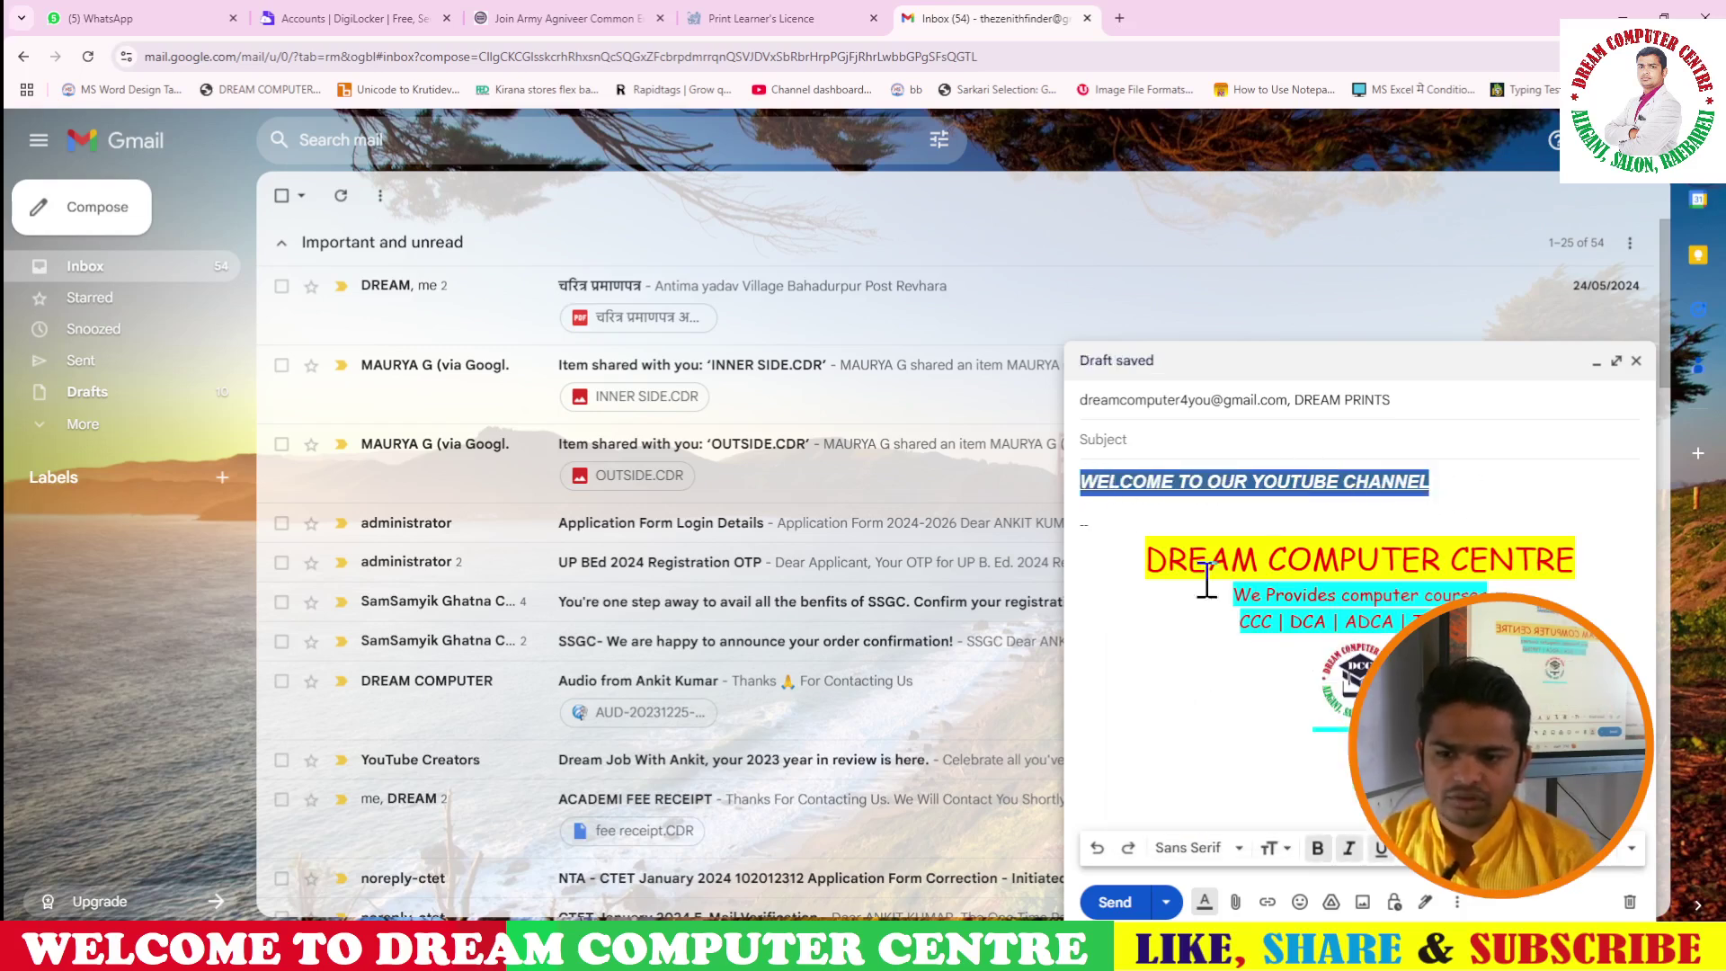
left_click(1414, 850)
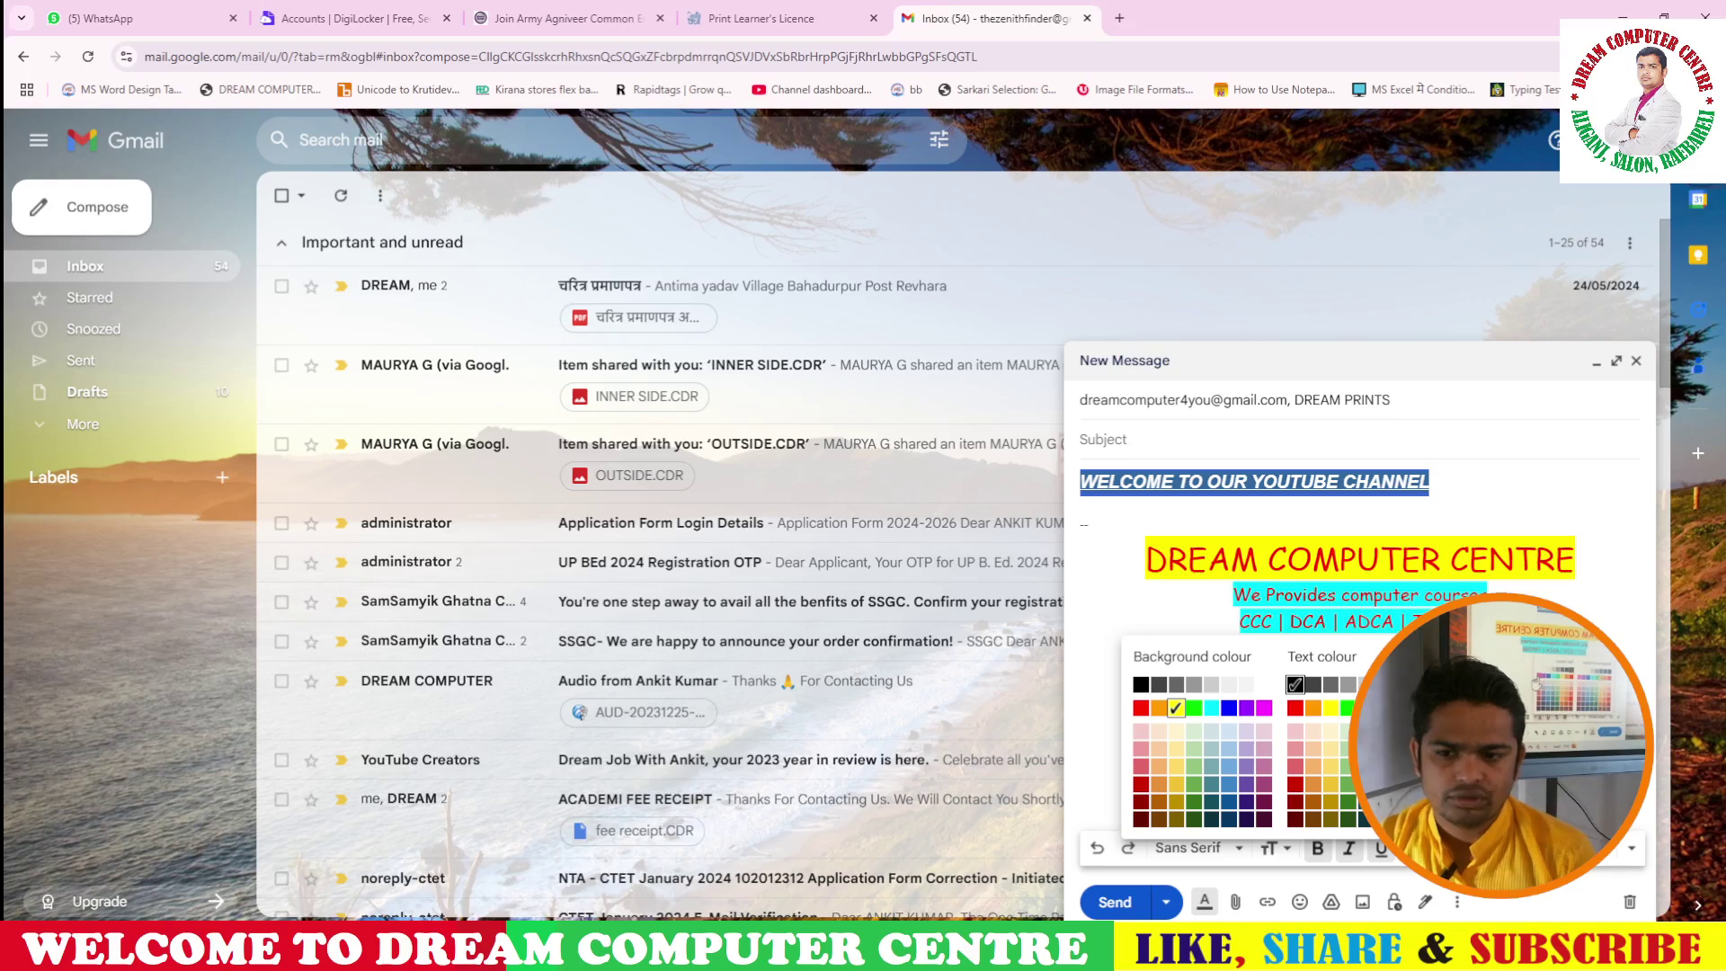
left_click(1418, 708)
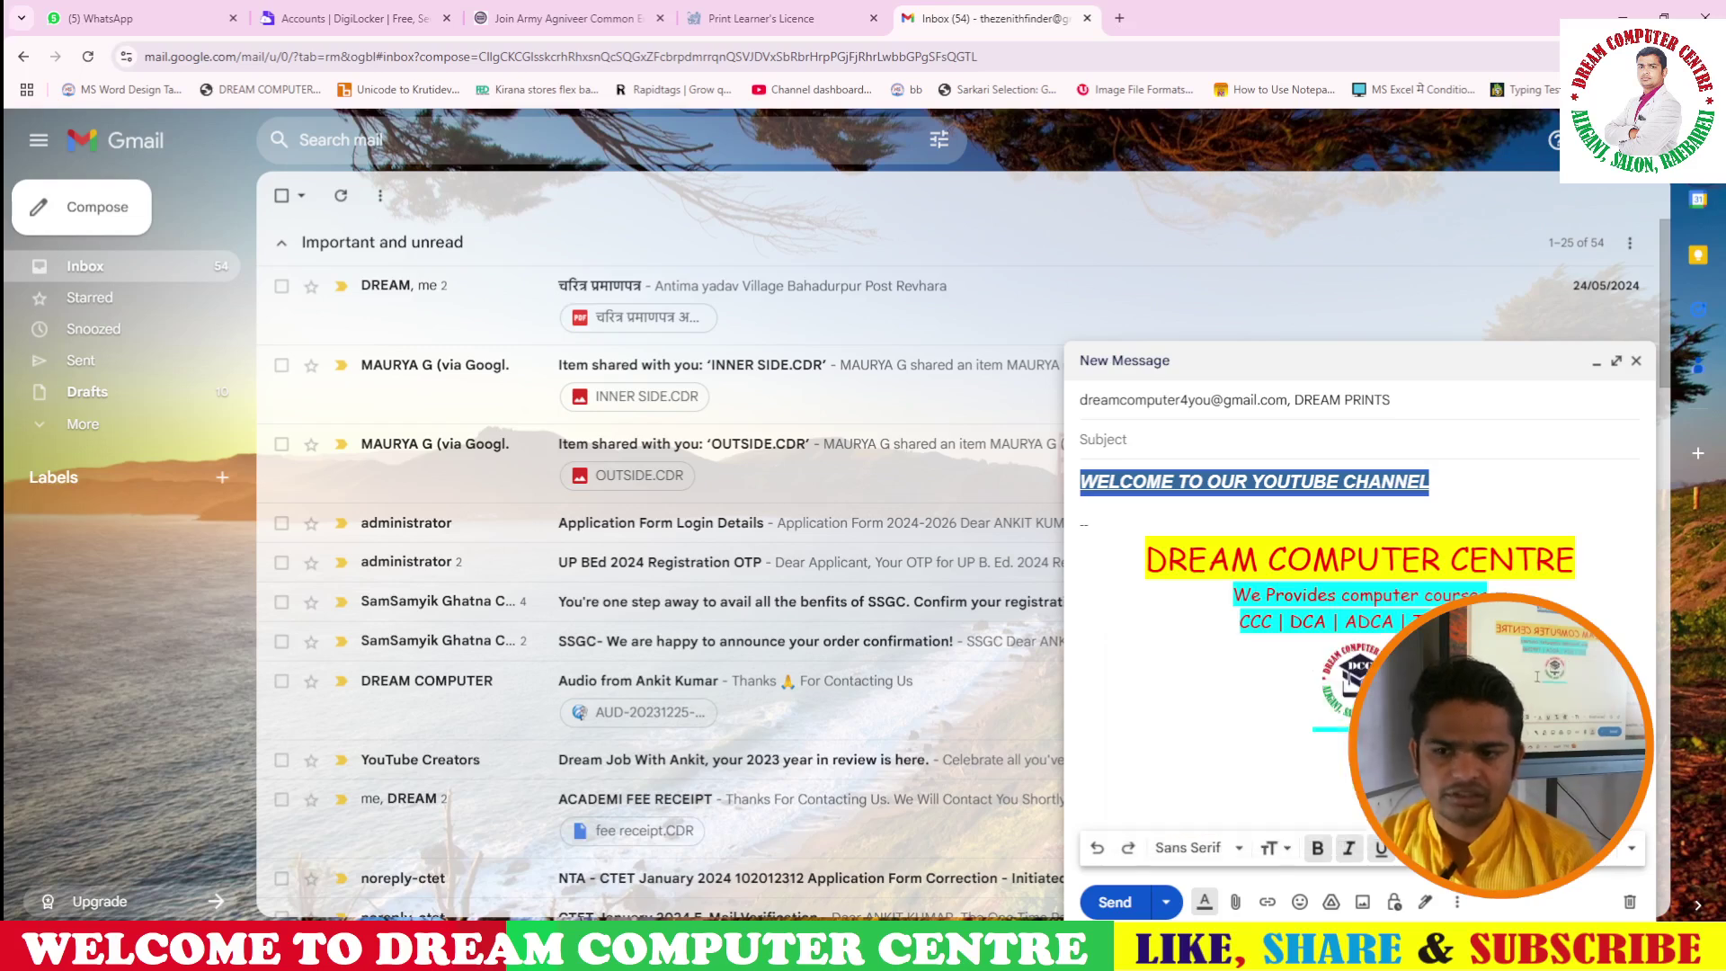
- Center the welcome line in the message body
left_click(1467, 484)
left_click_drag(1431, 483, 1090, 490)
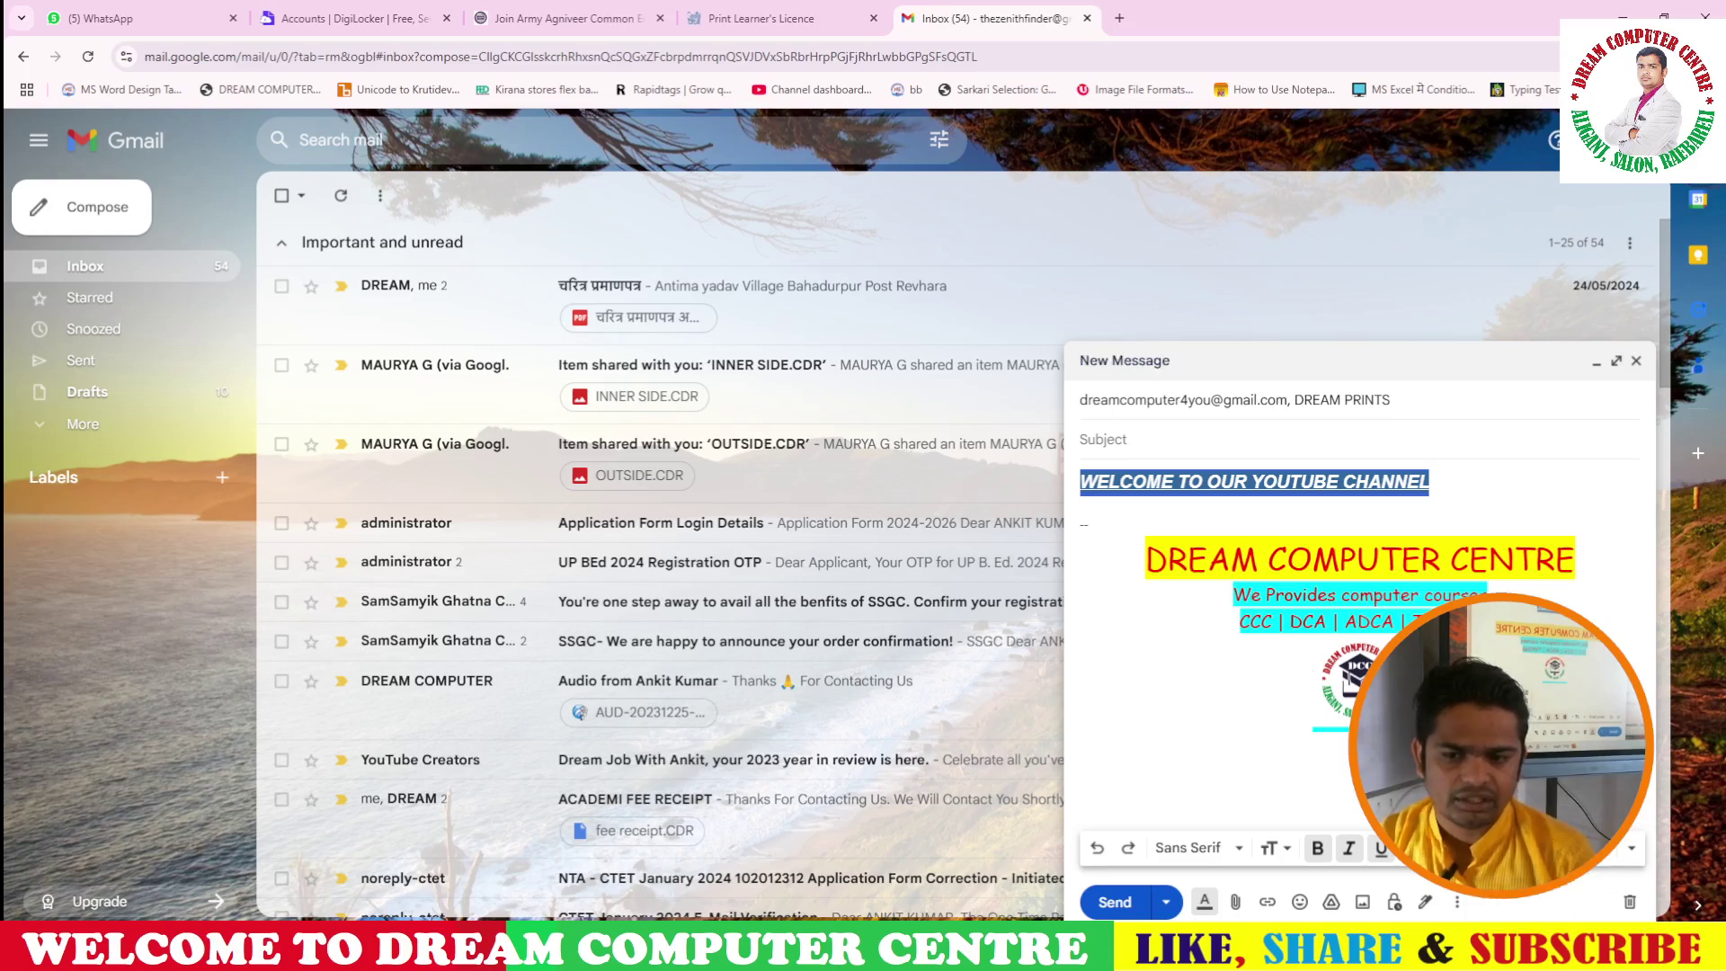
key("ctrl+shift+e")
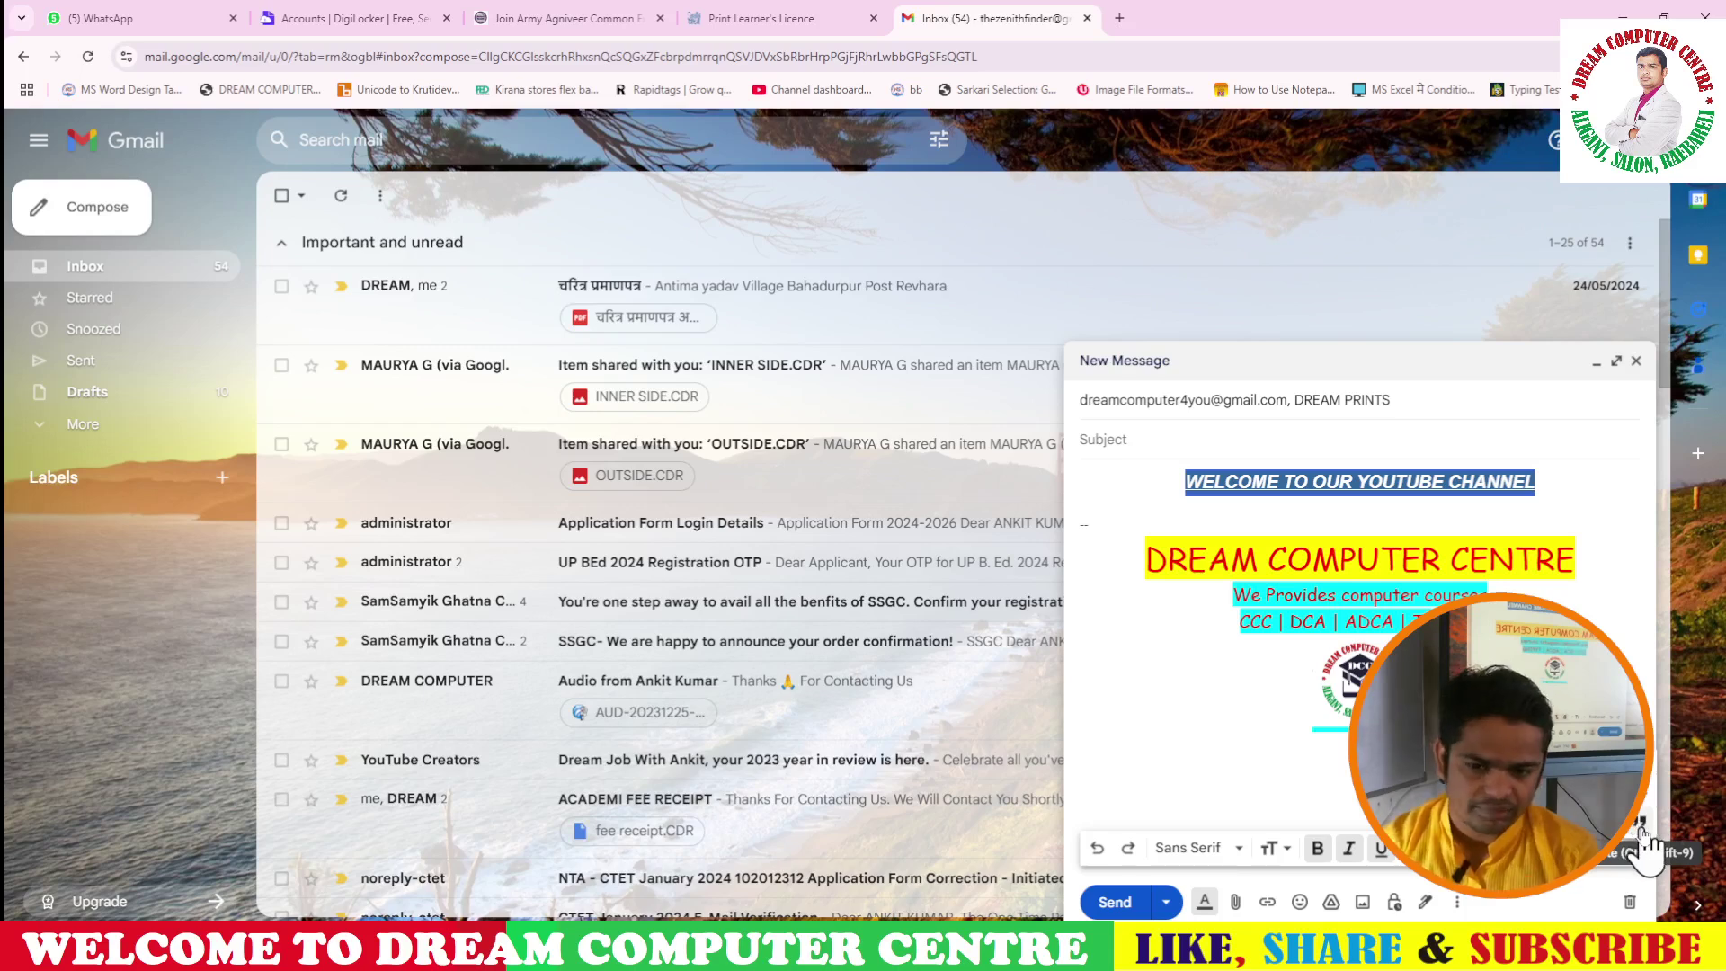
- Attach today's DL PDF and the image pcs.png from the Downloads folder to the email
left_click(1236, 902)
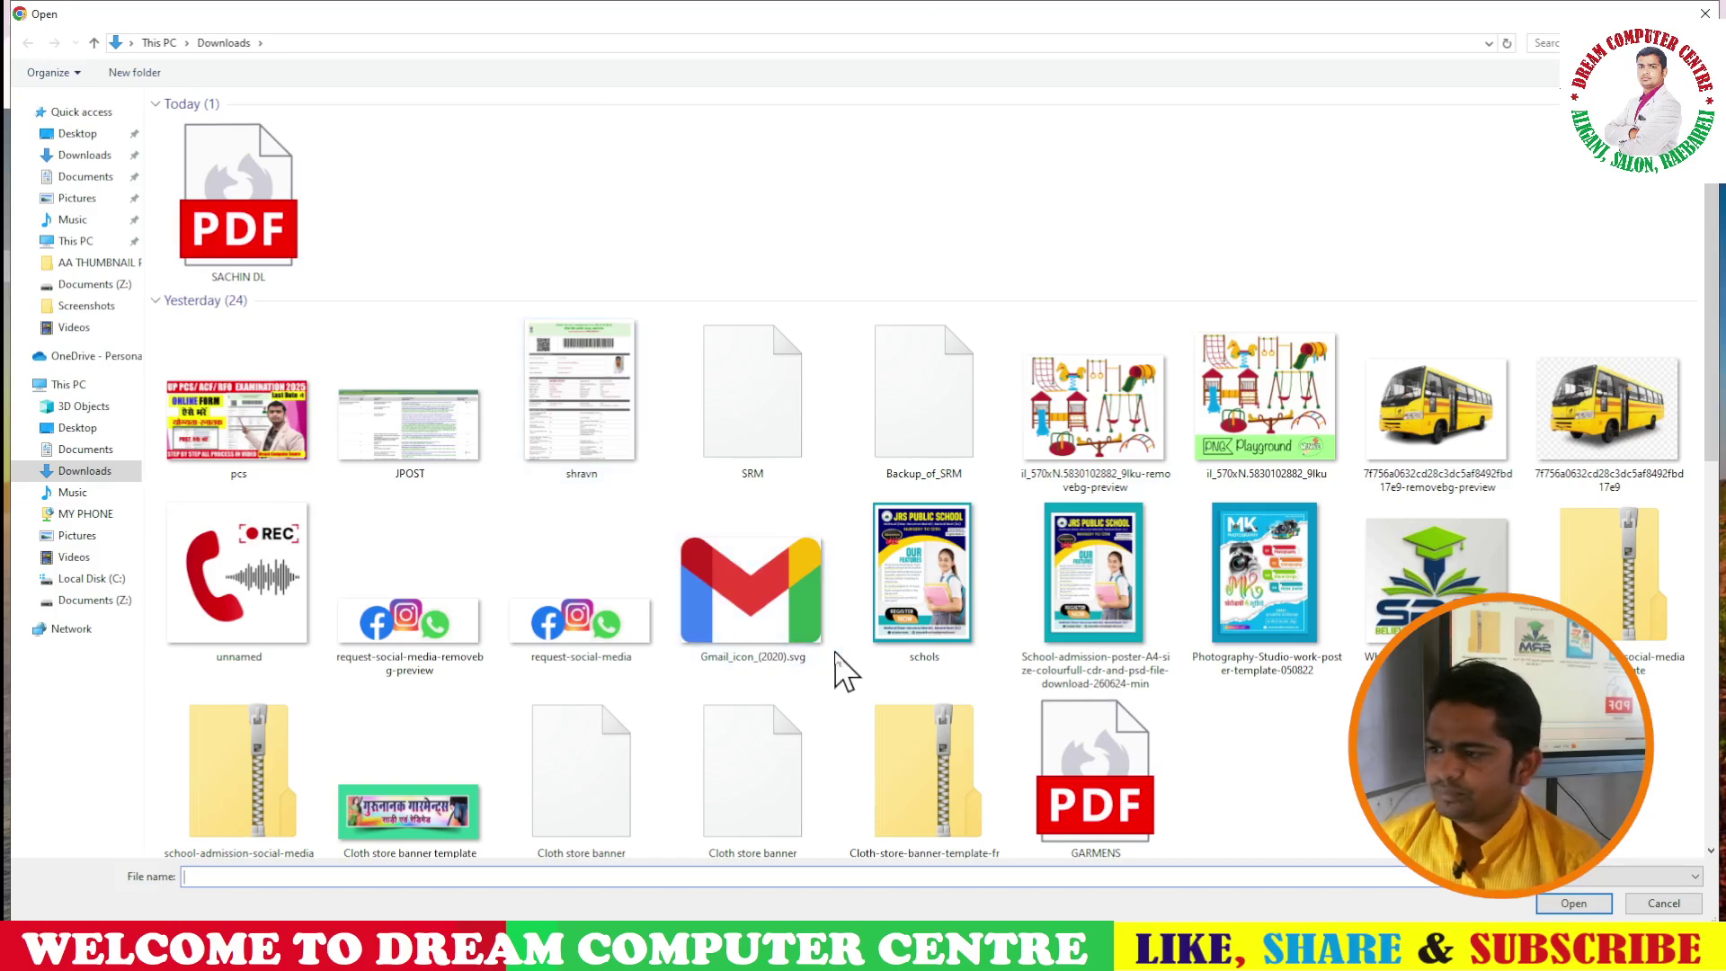
double_click(256, 204)
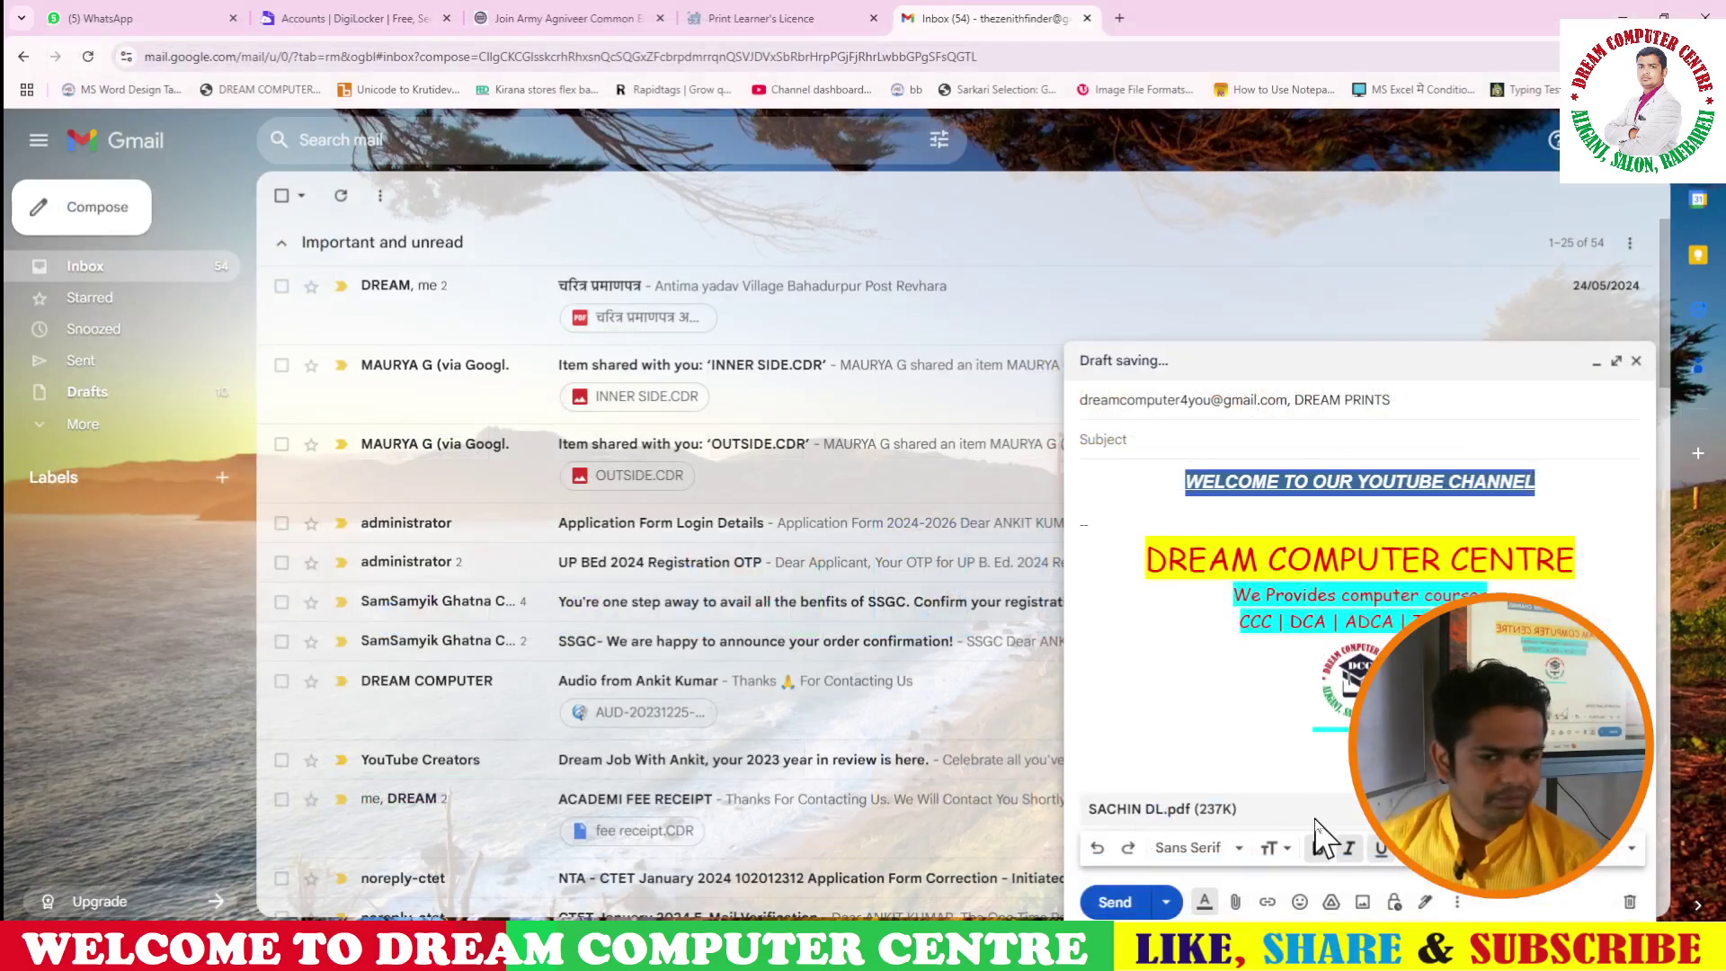
left_click(1238, 902)
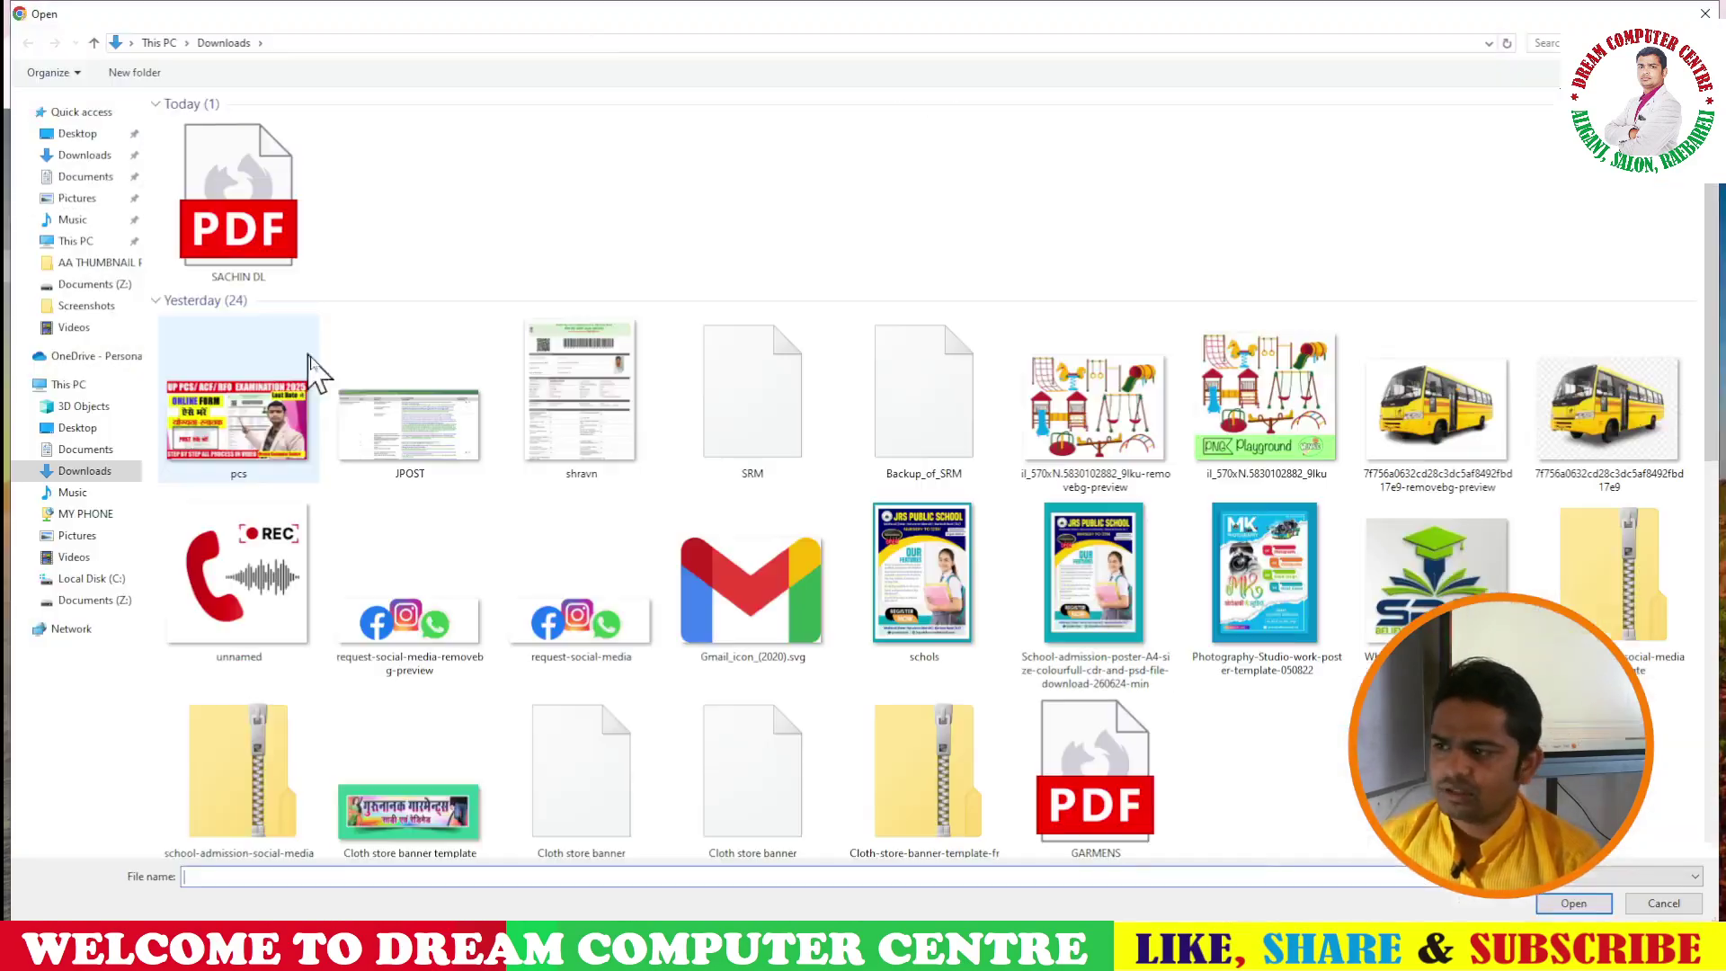
double_click(254, 401)
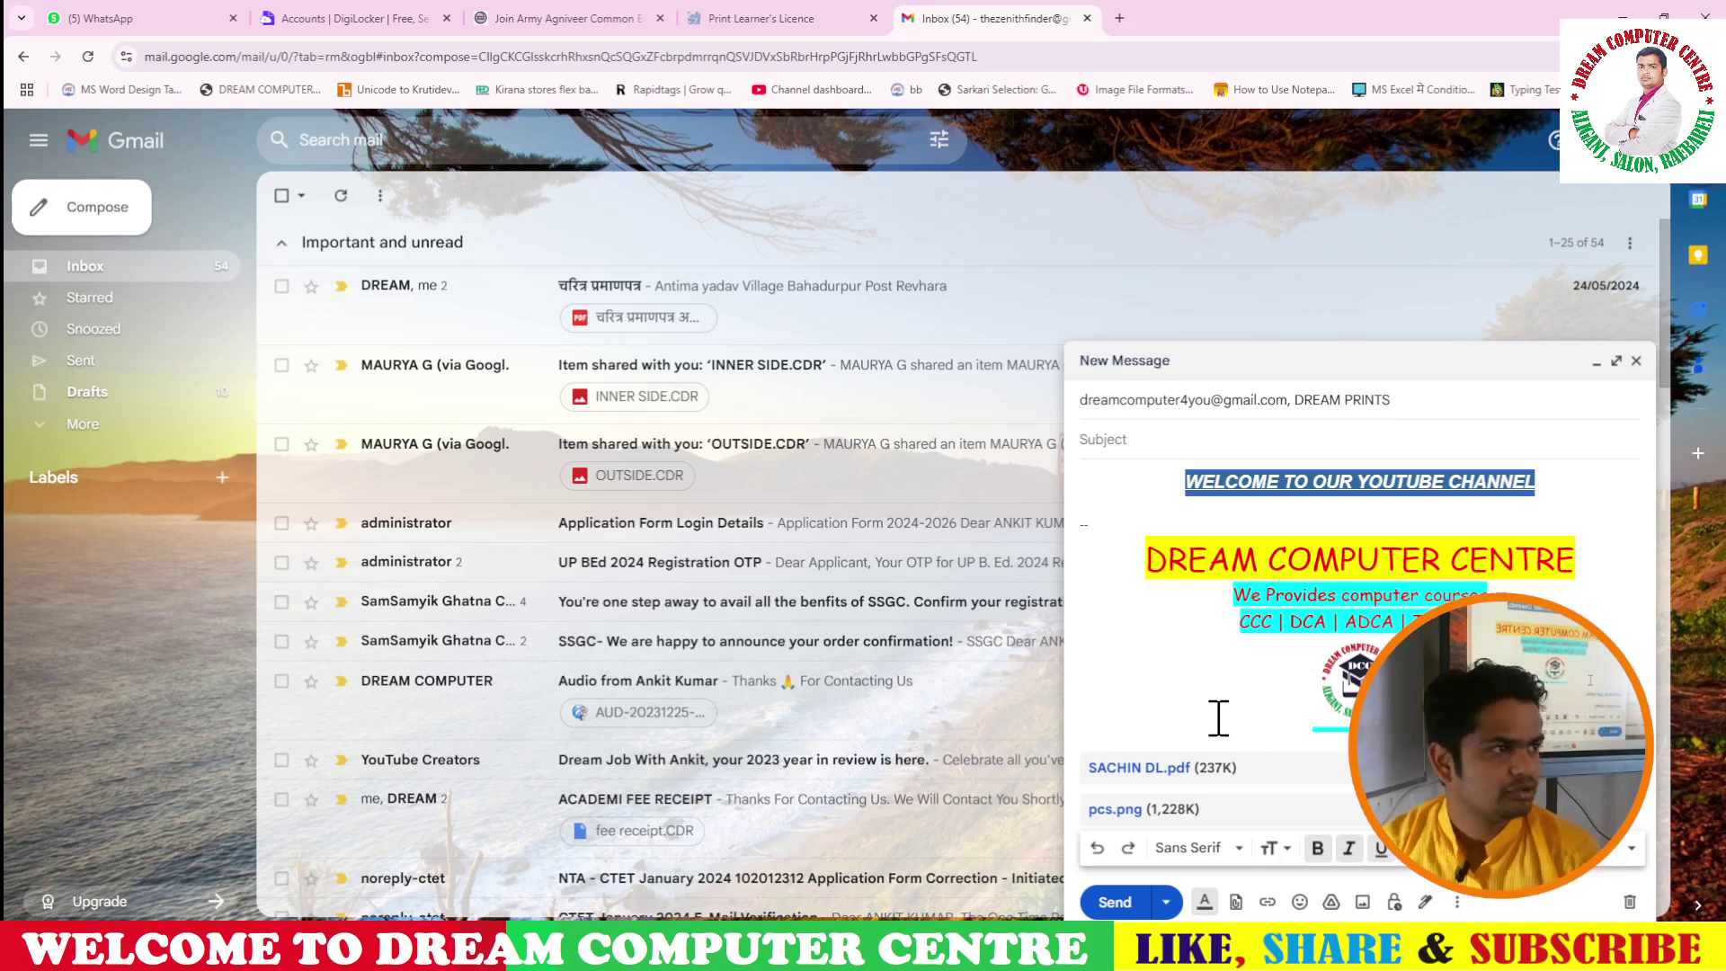
- Enter "DRIVING license pdf" as the email's subject and send the message
left_click(1144, 447)
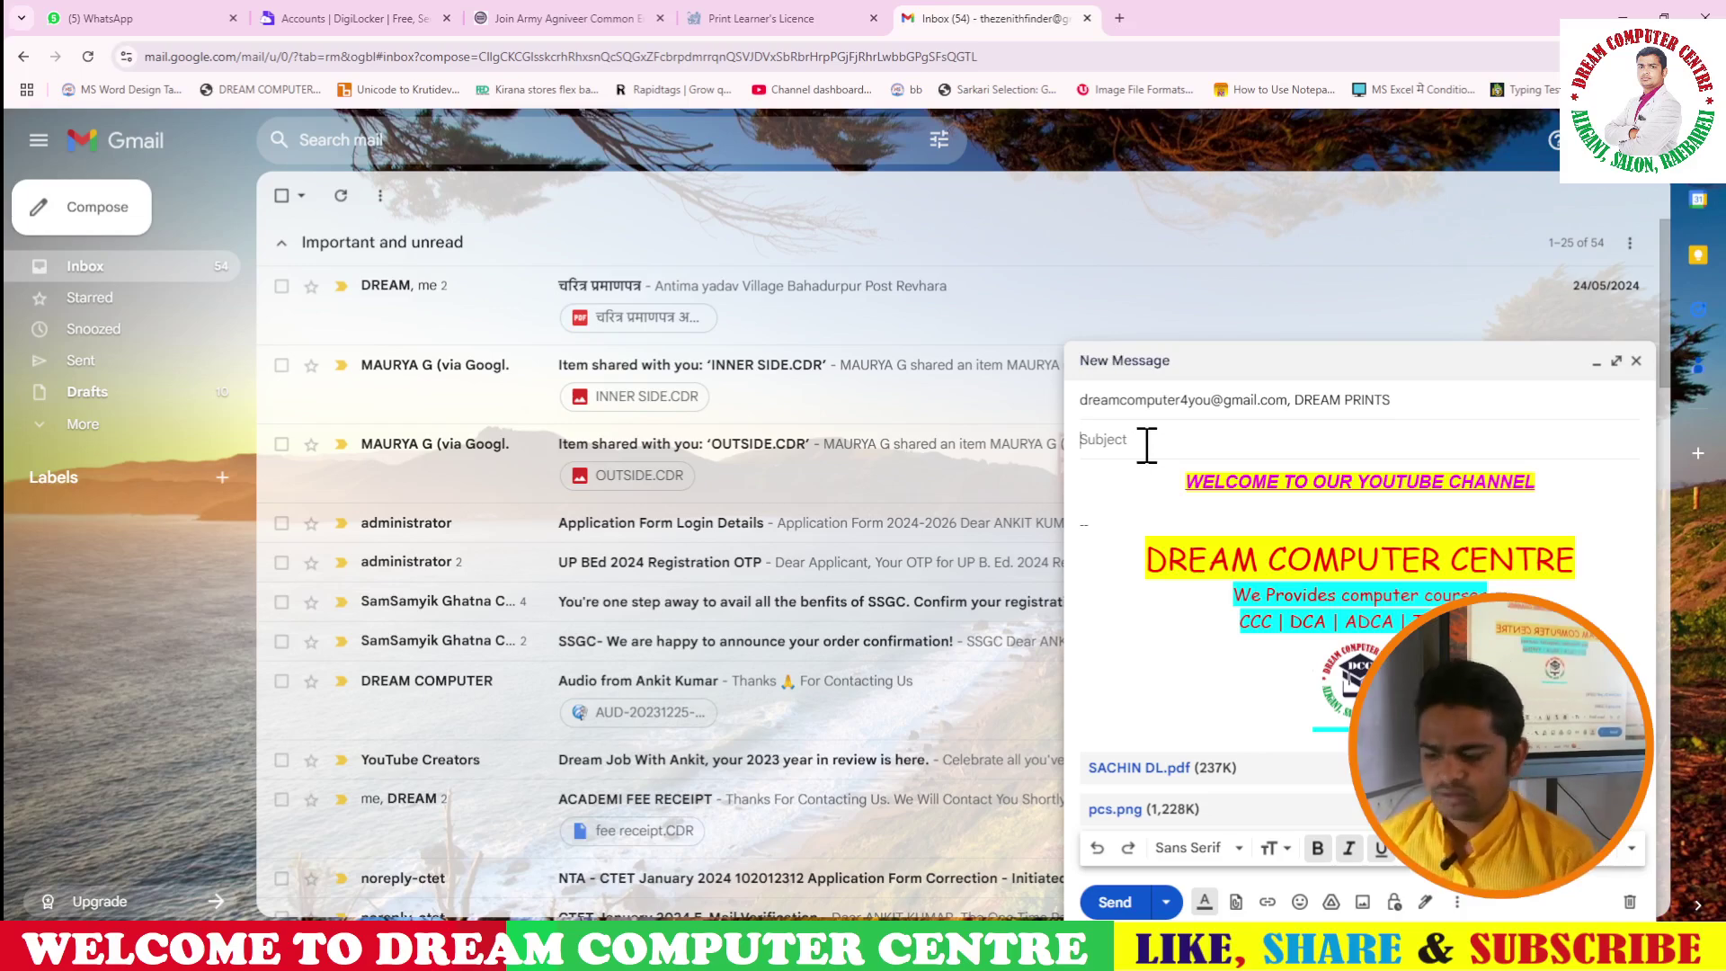
type("D")
key("BackSpace")
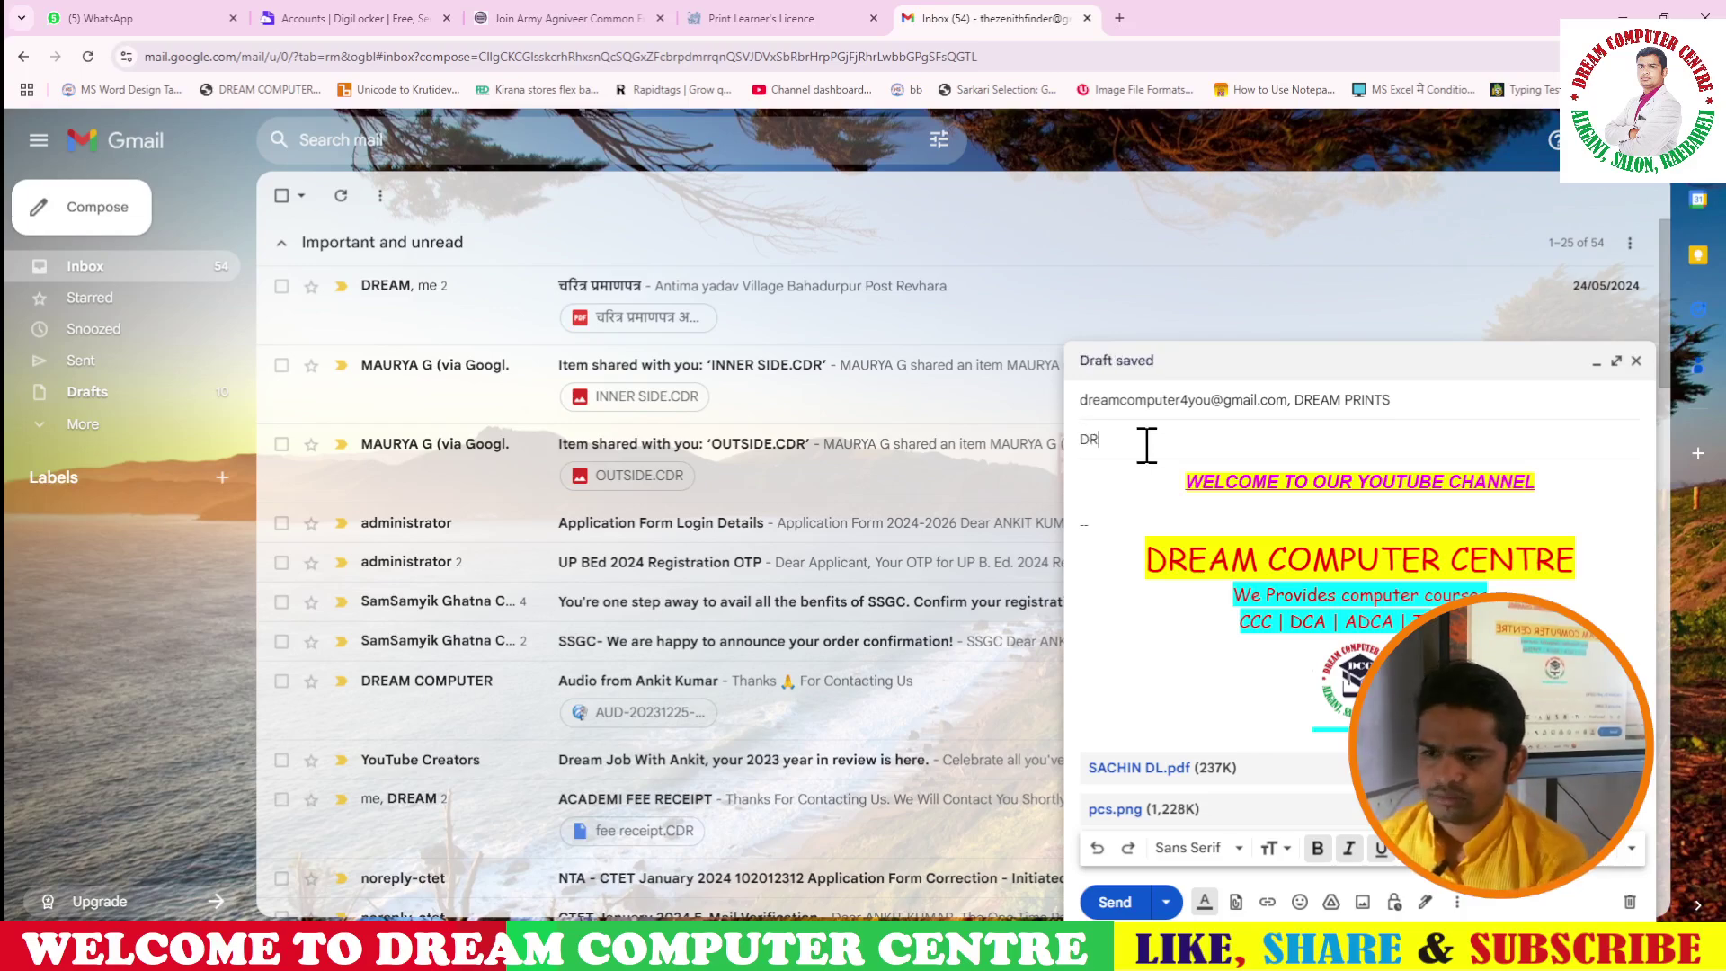
type("RIVING ")
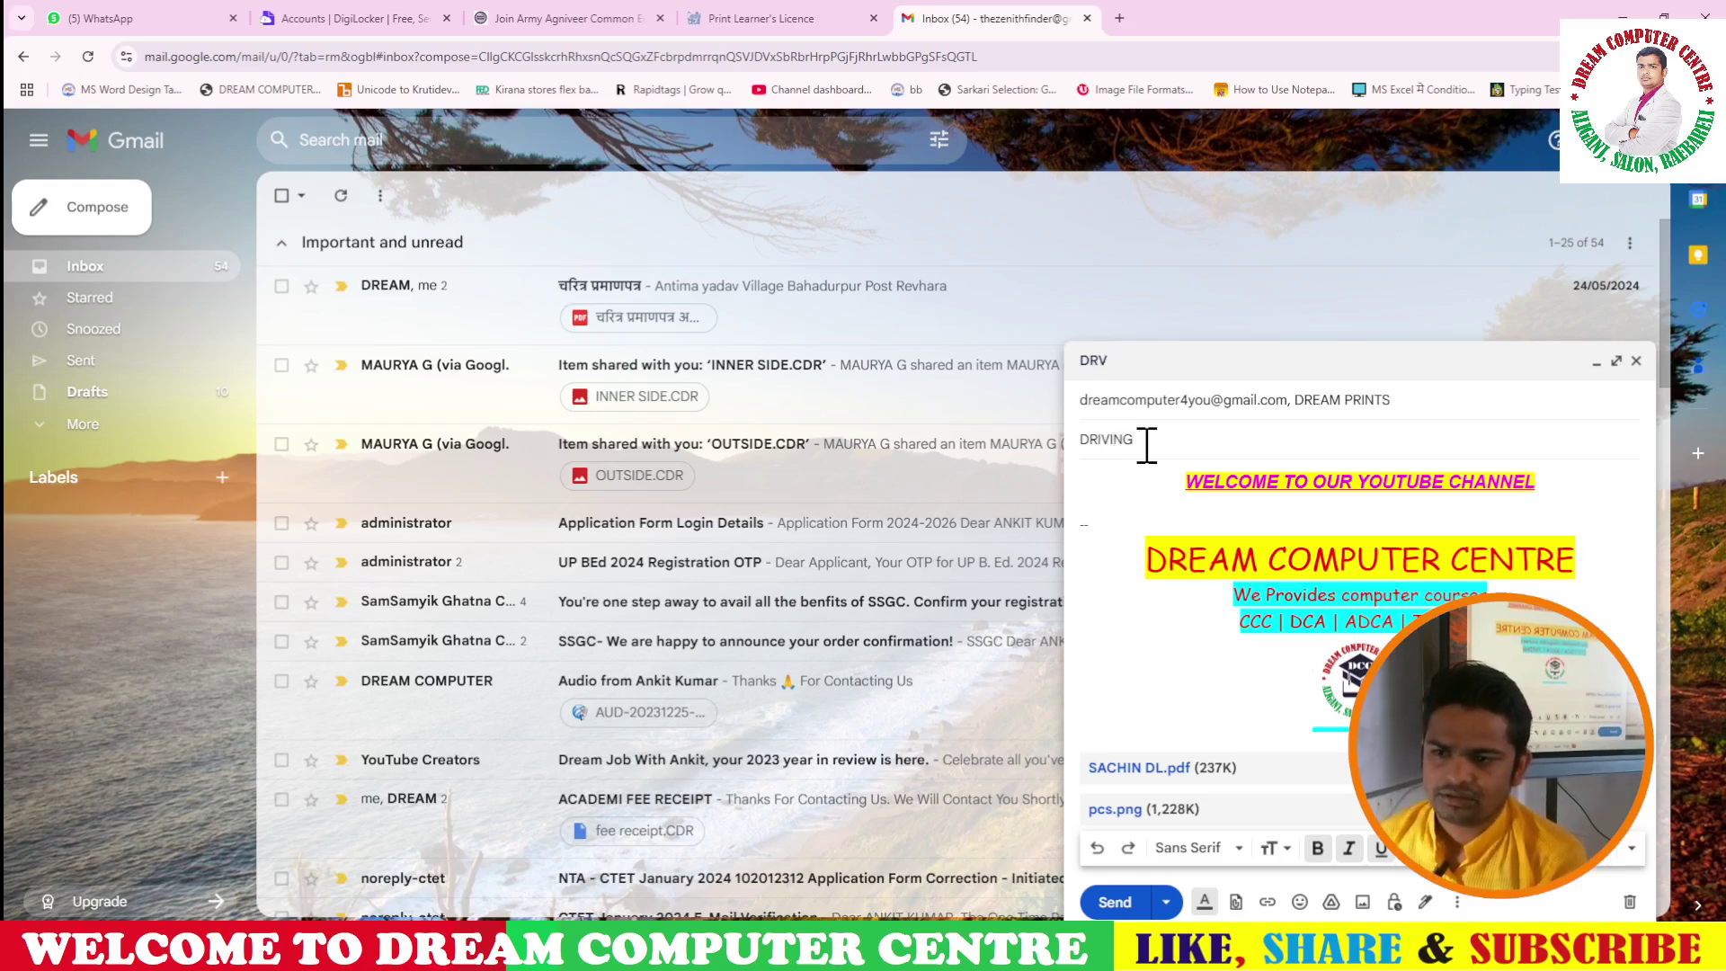
type("licen")
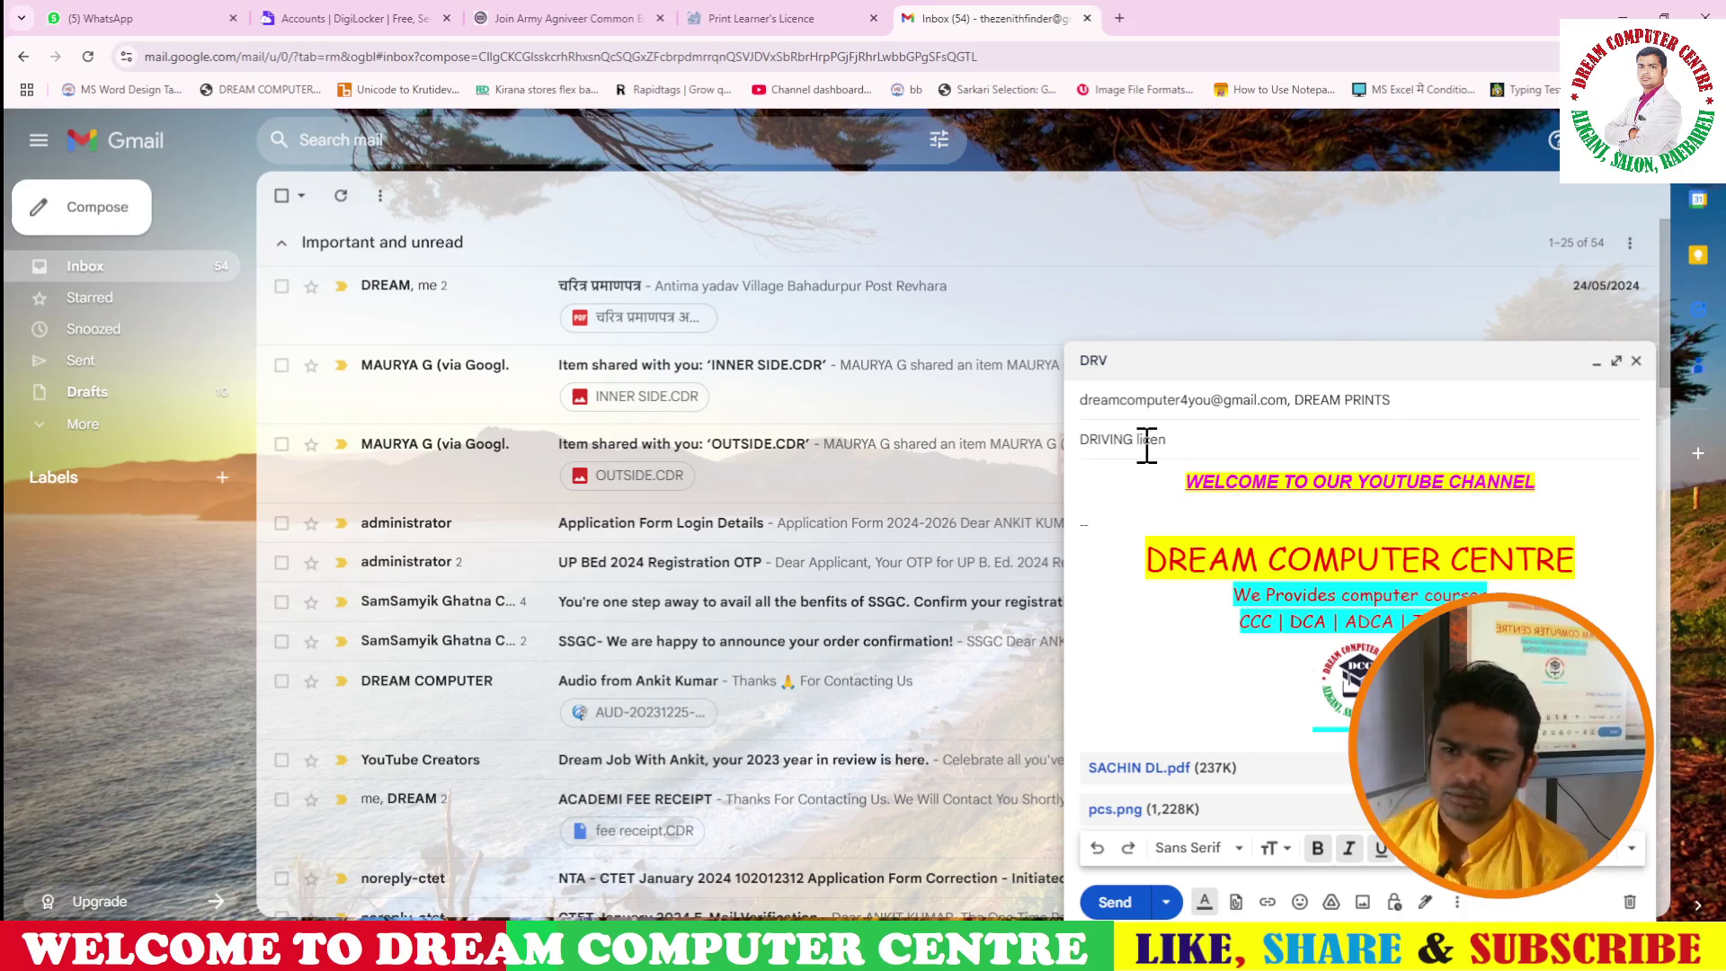
type("se pdf")
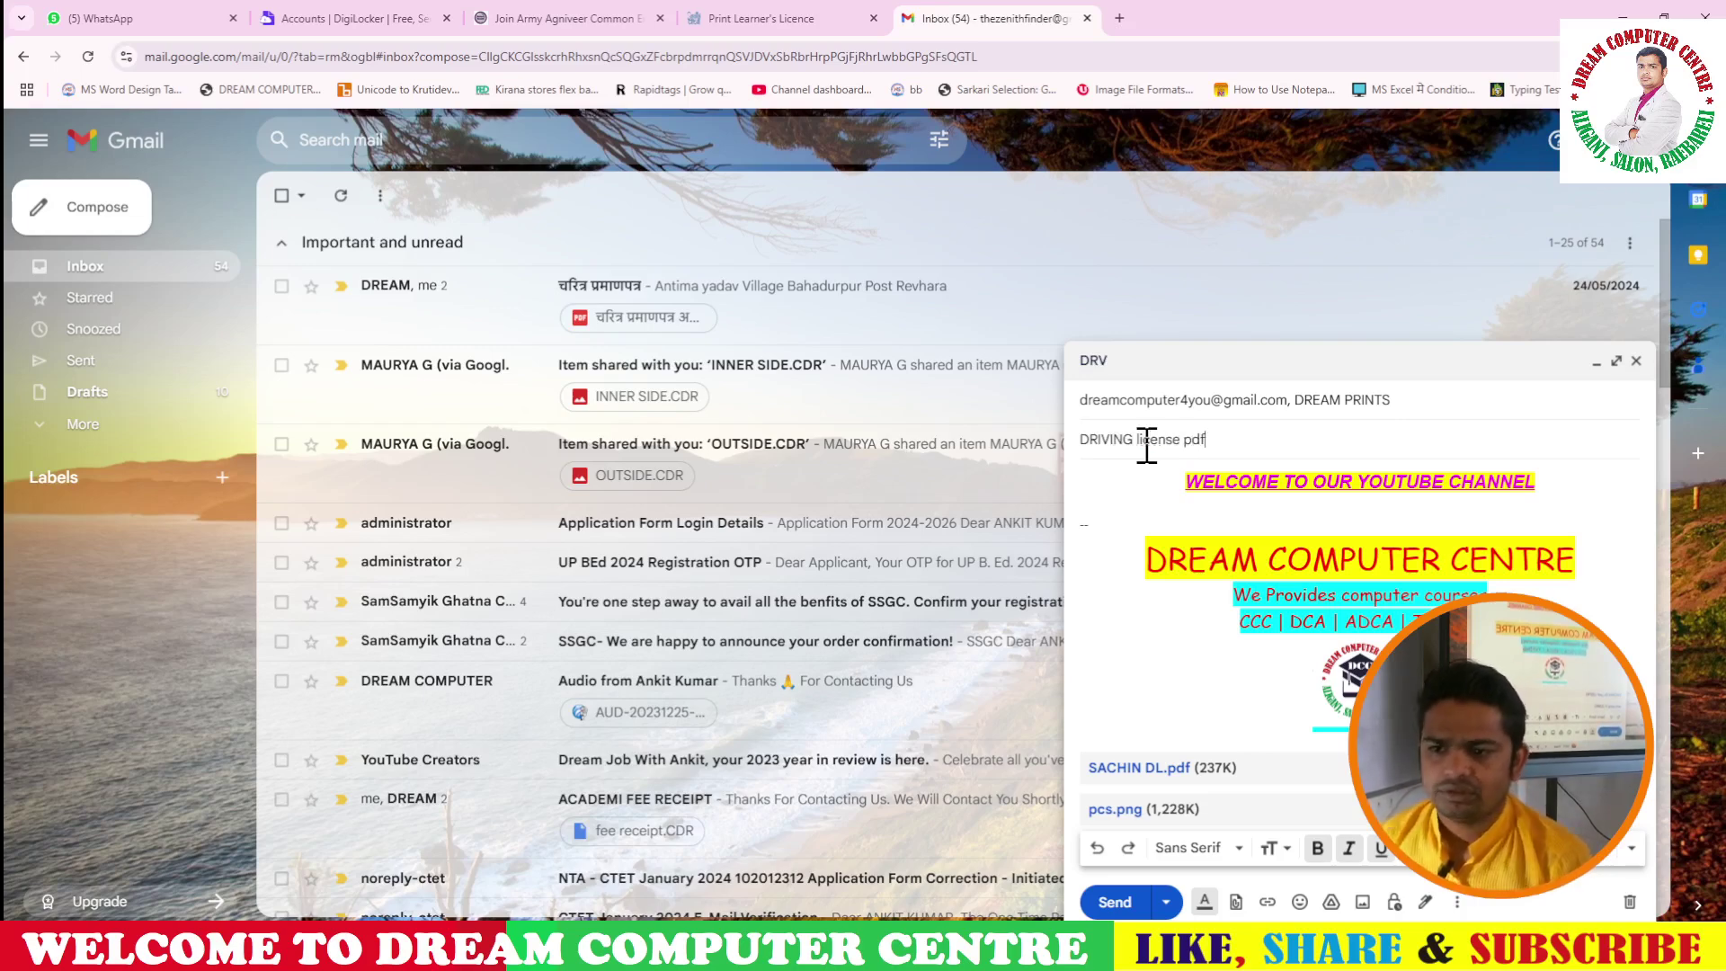
left_click(1115, 902)
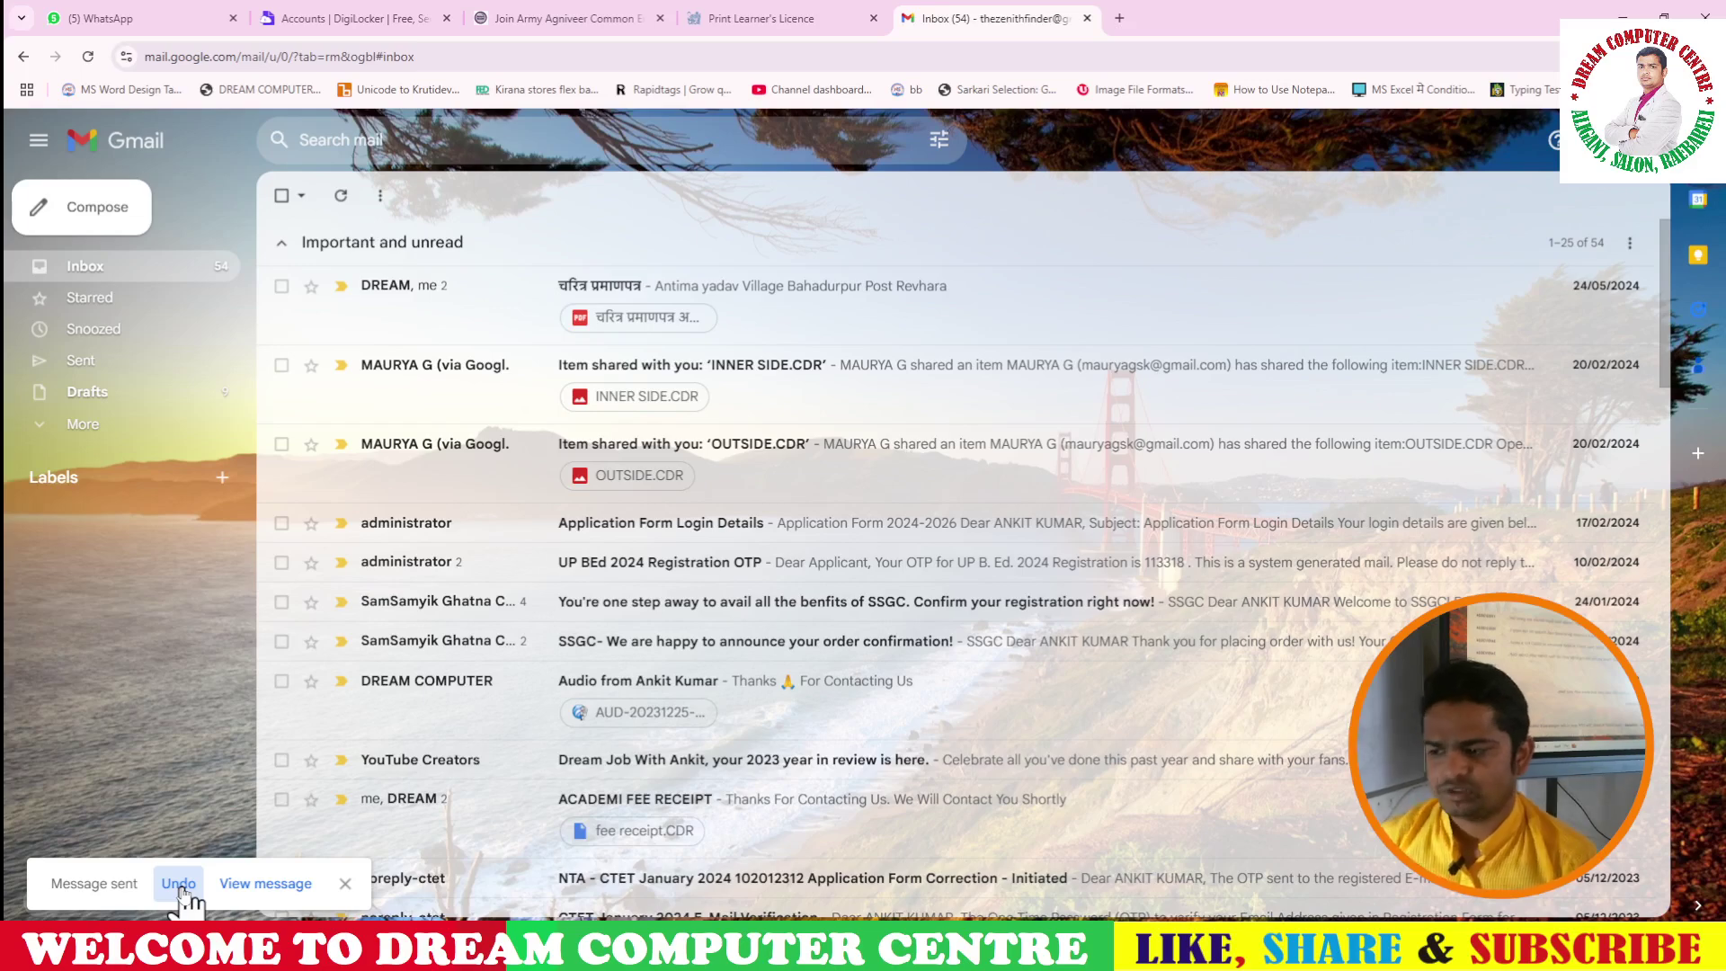
- View the sent "DRIVING license pdf" message and its two attachments, and return to the sent mail list
left_click(266, 885)
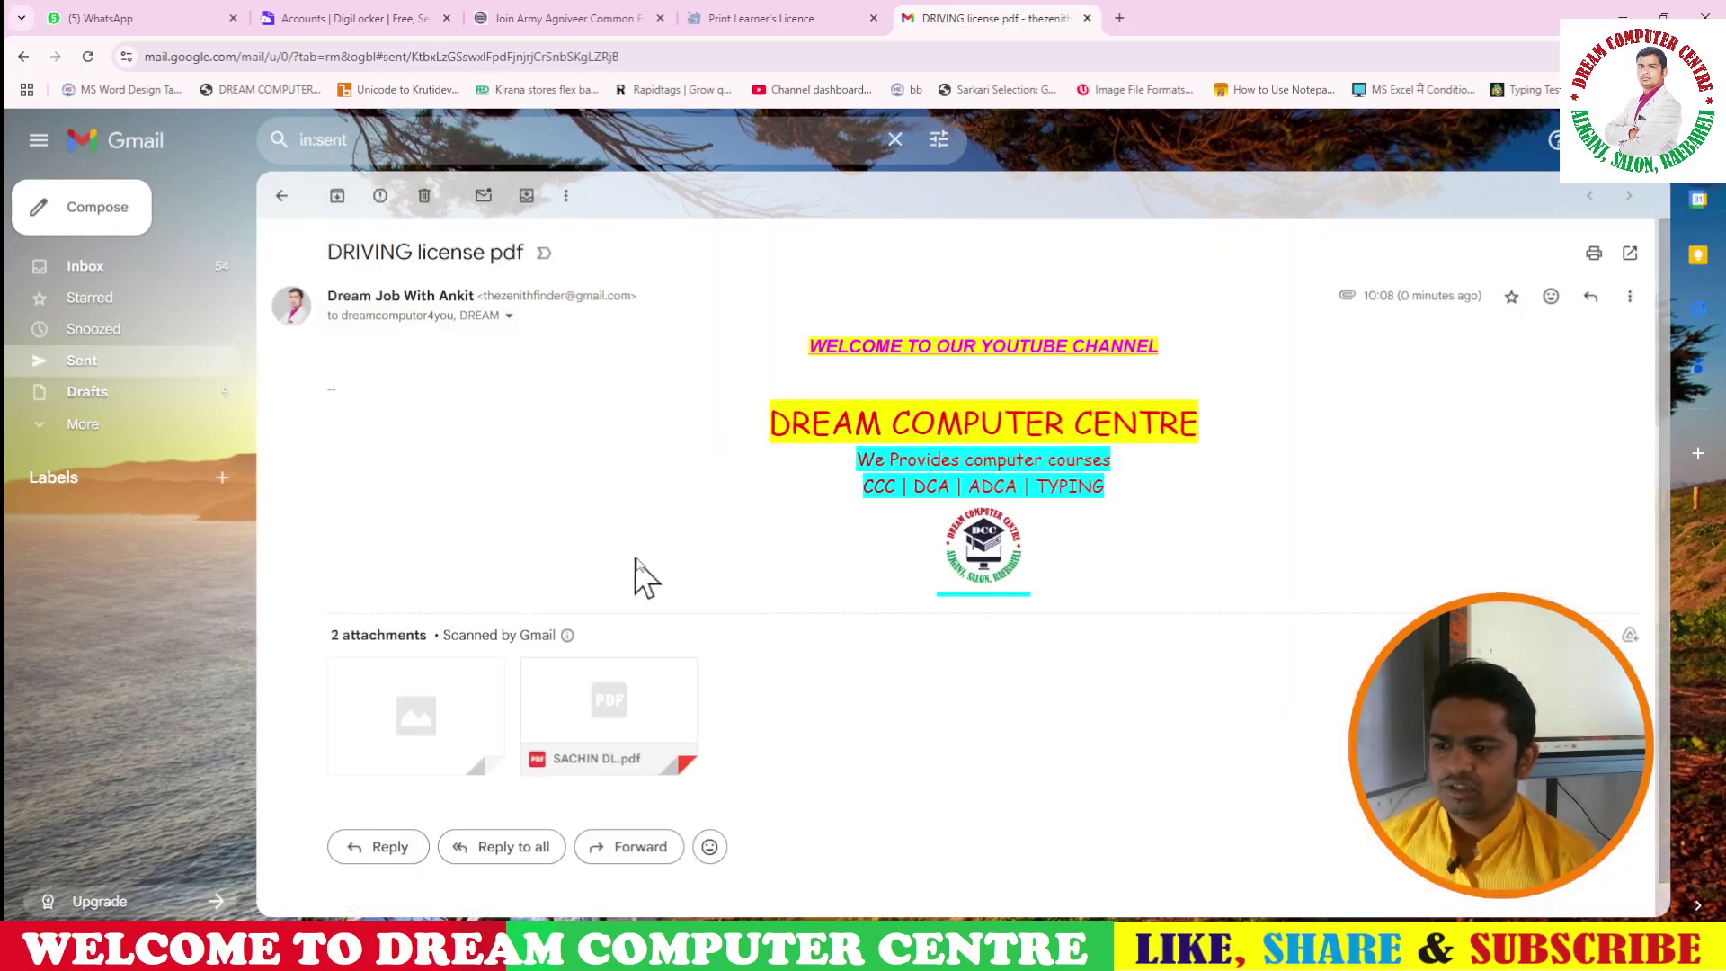
scroll(422, 630, "down", 1)
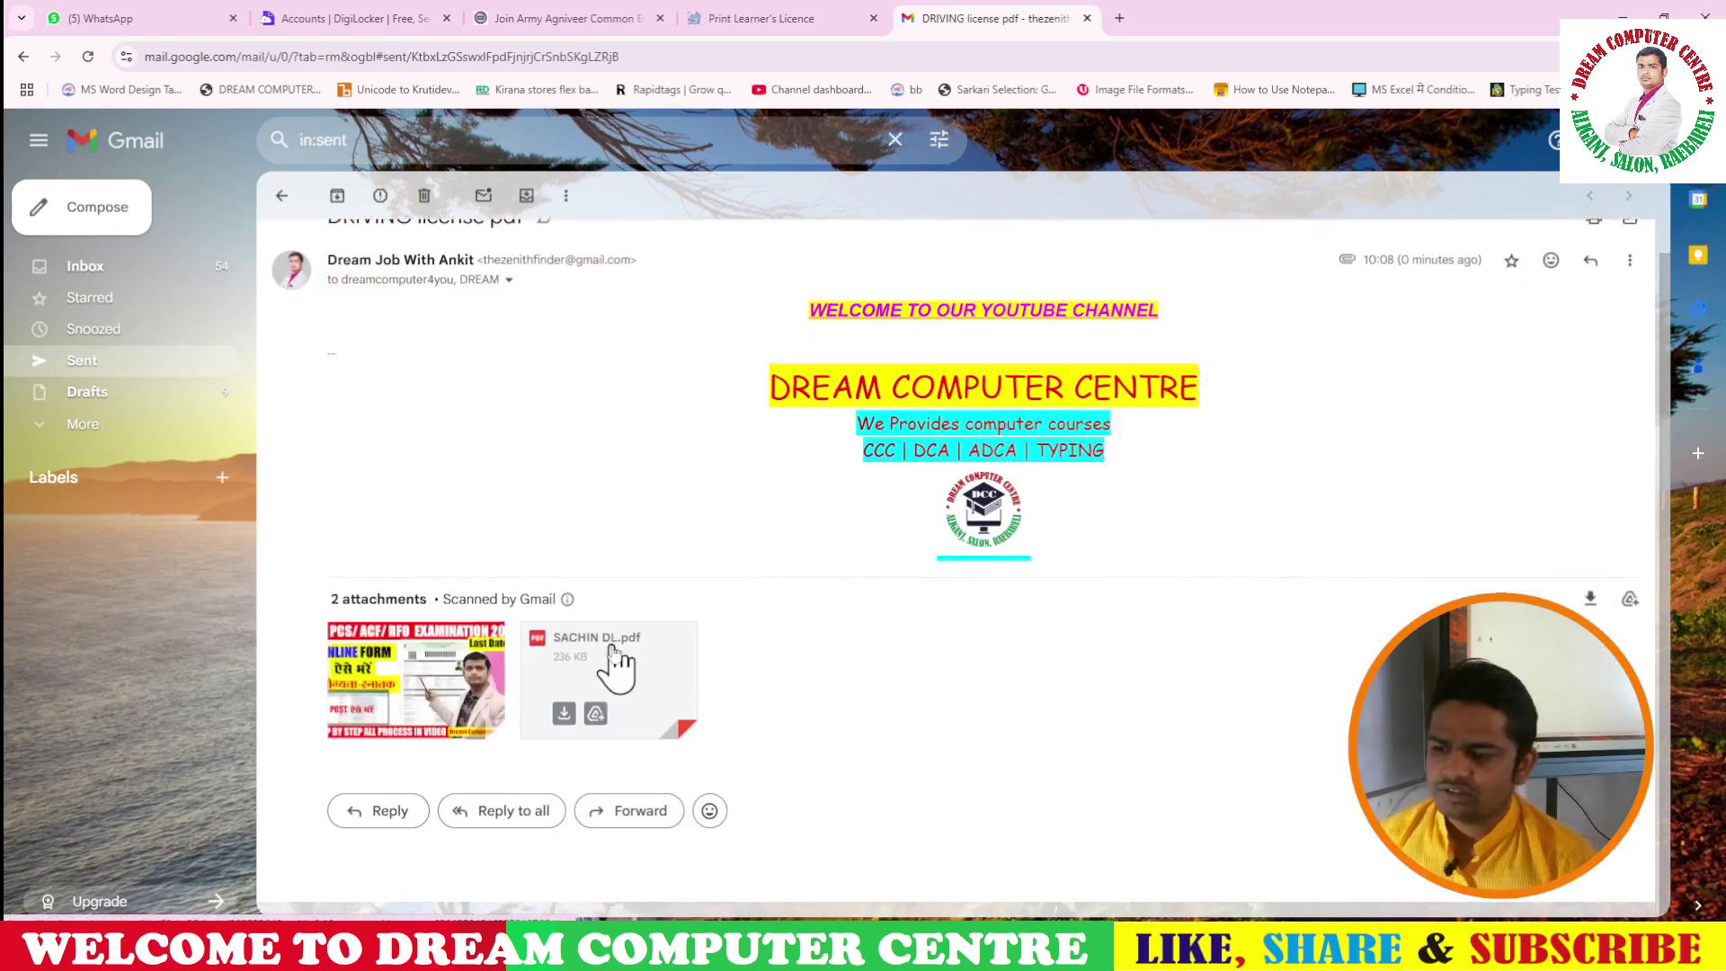
scroll(431, 698, "up", 1)
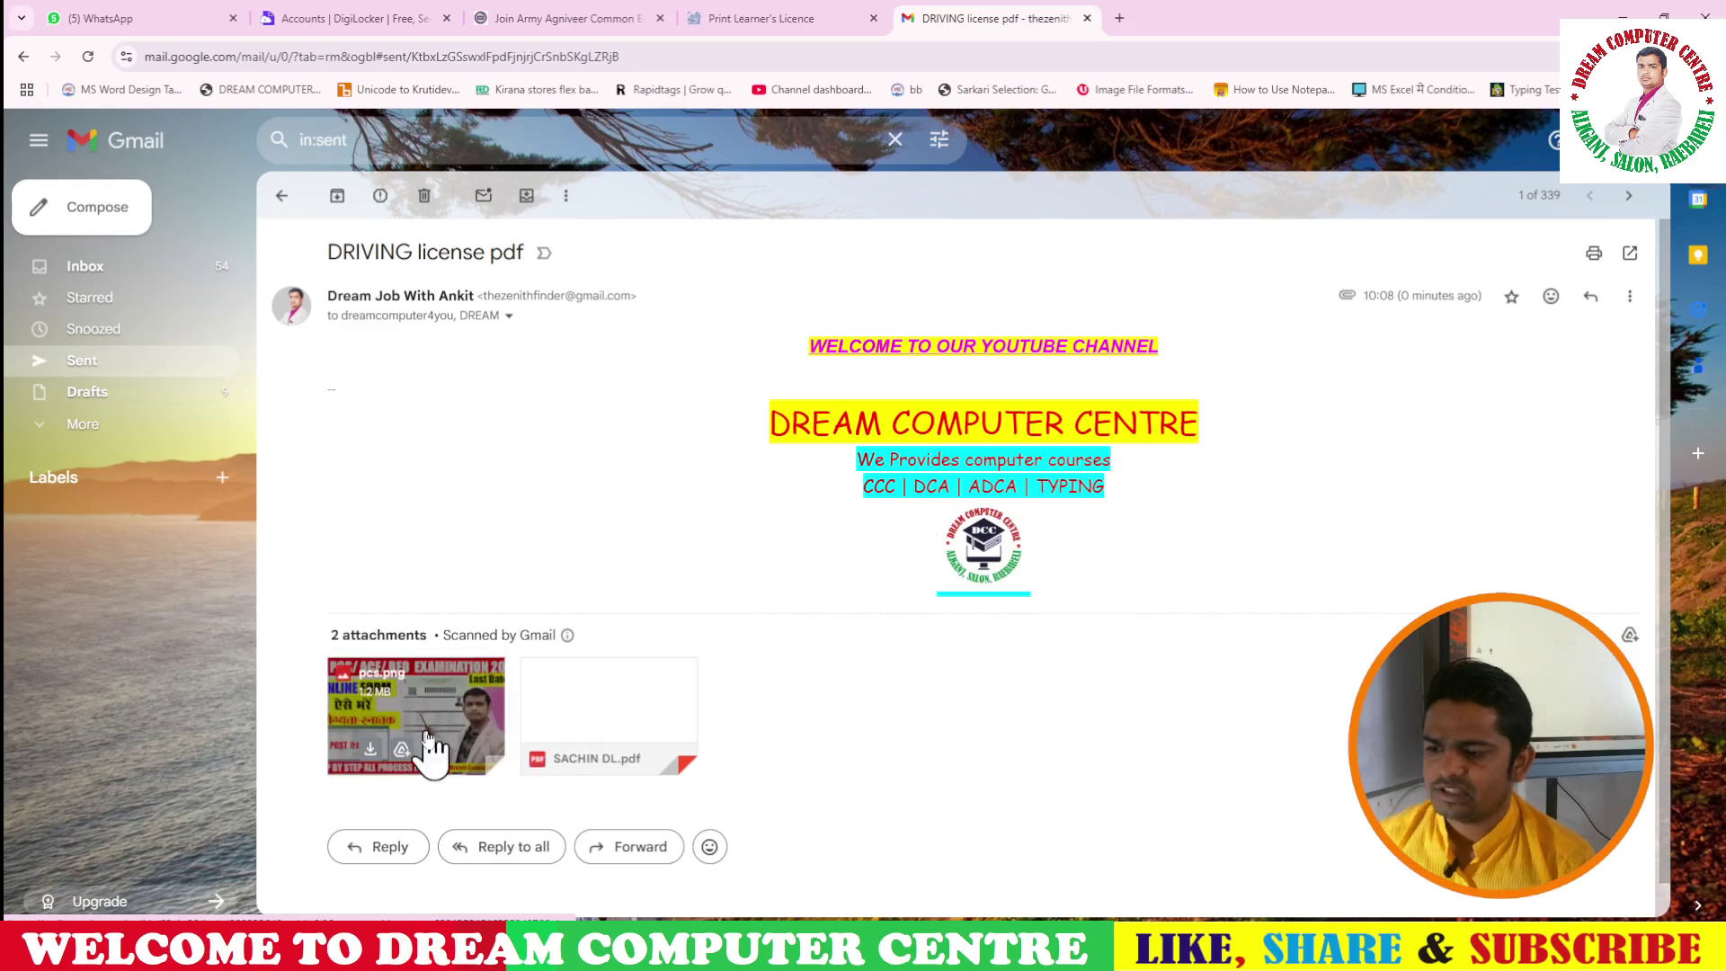
left_click(281, 198)
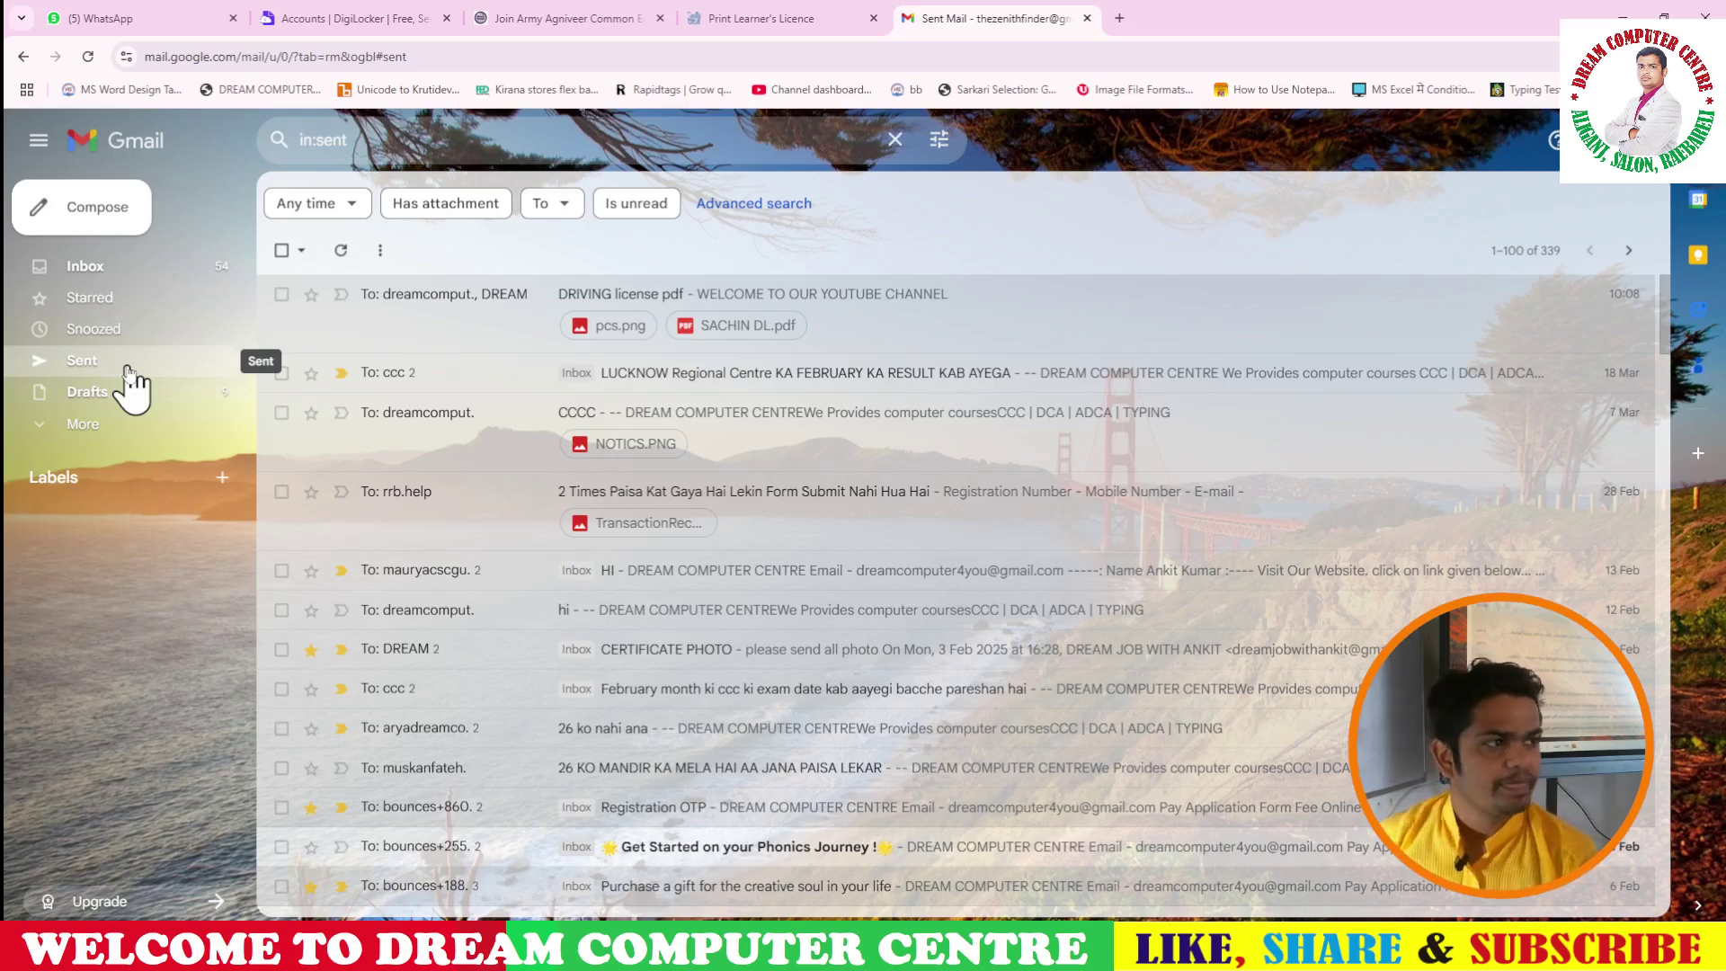
- Expand and collapse the additional mail folders, and view the starred messages
left_click(82, 424)
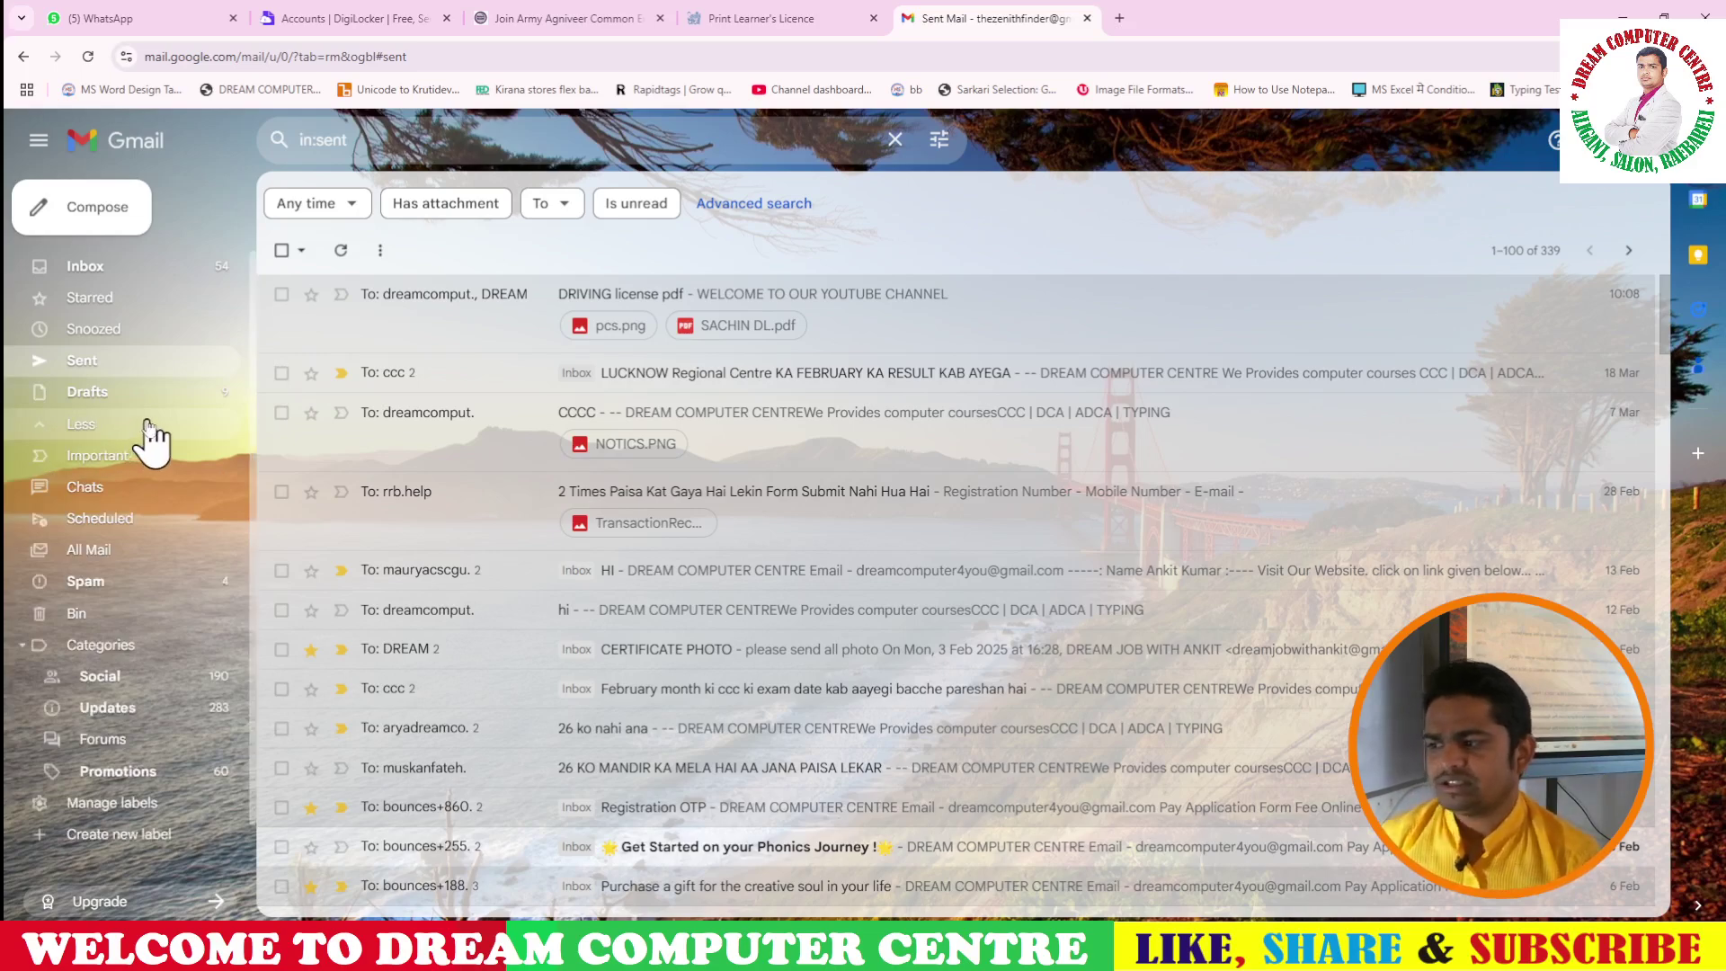
left_click(153, 432)
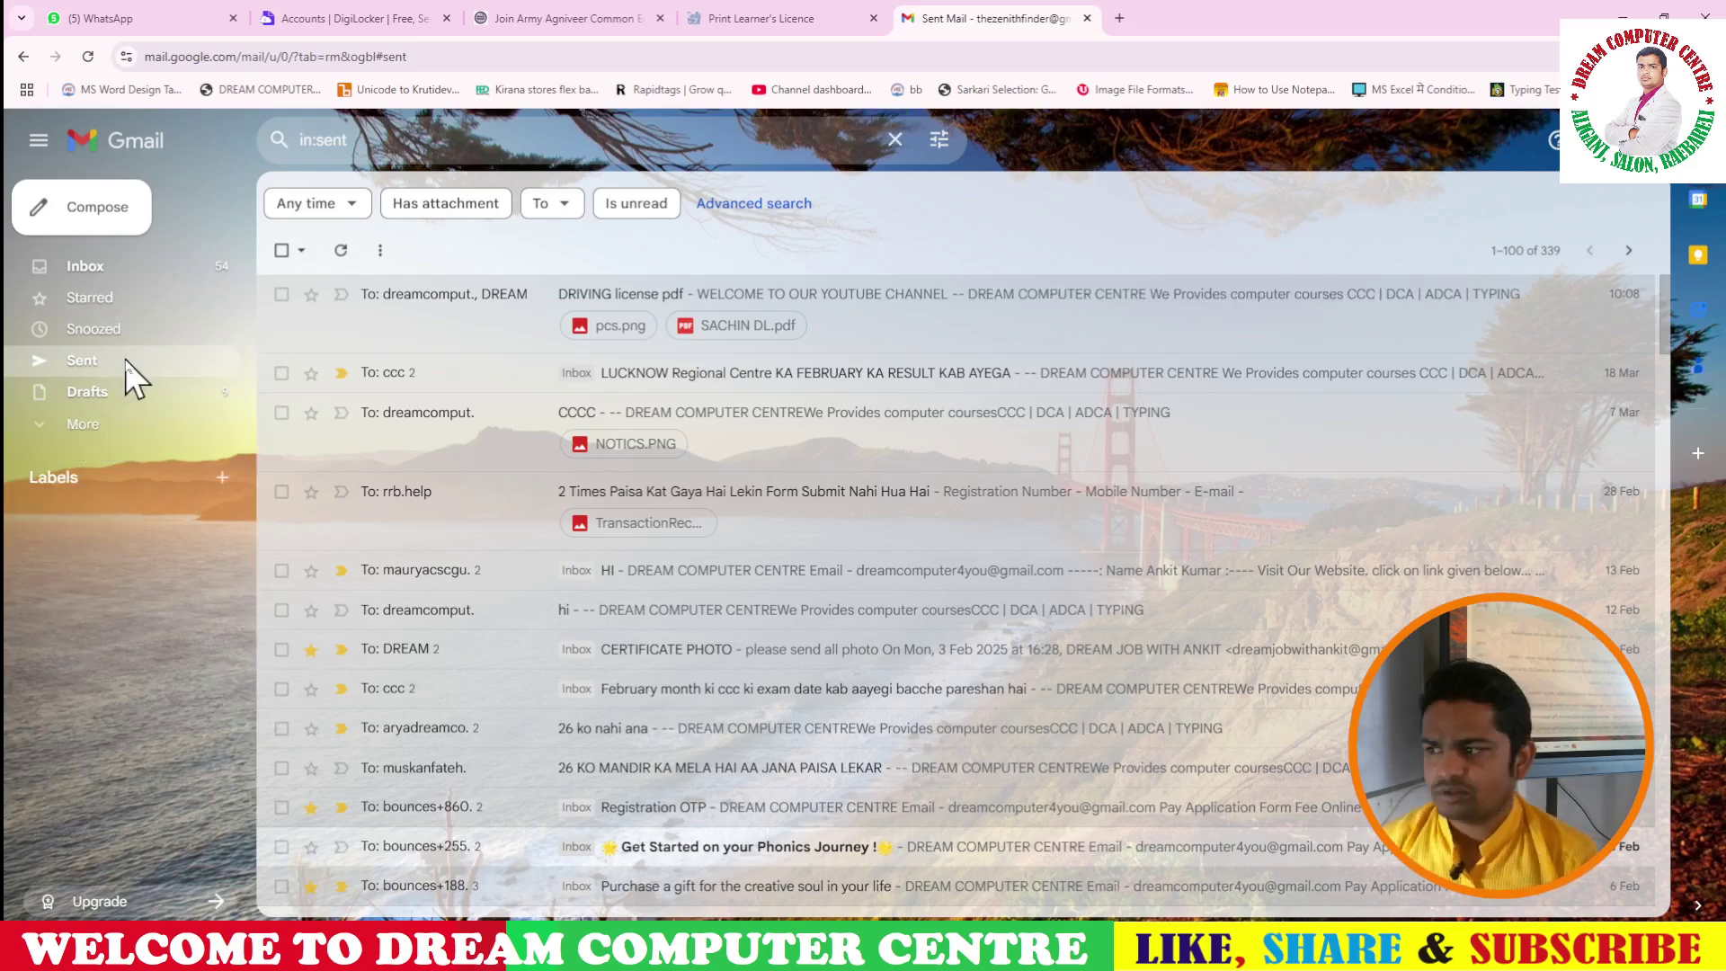
left_click(130, 310)
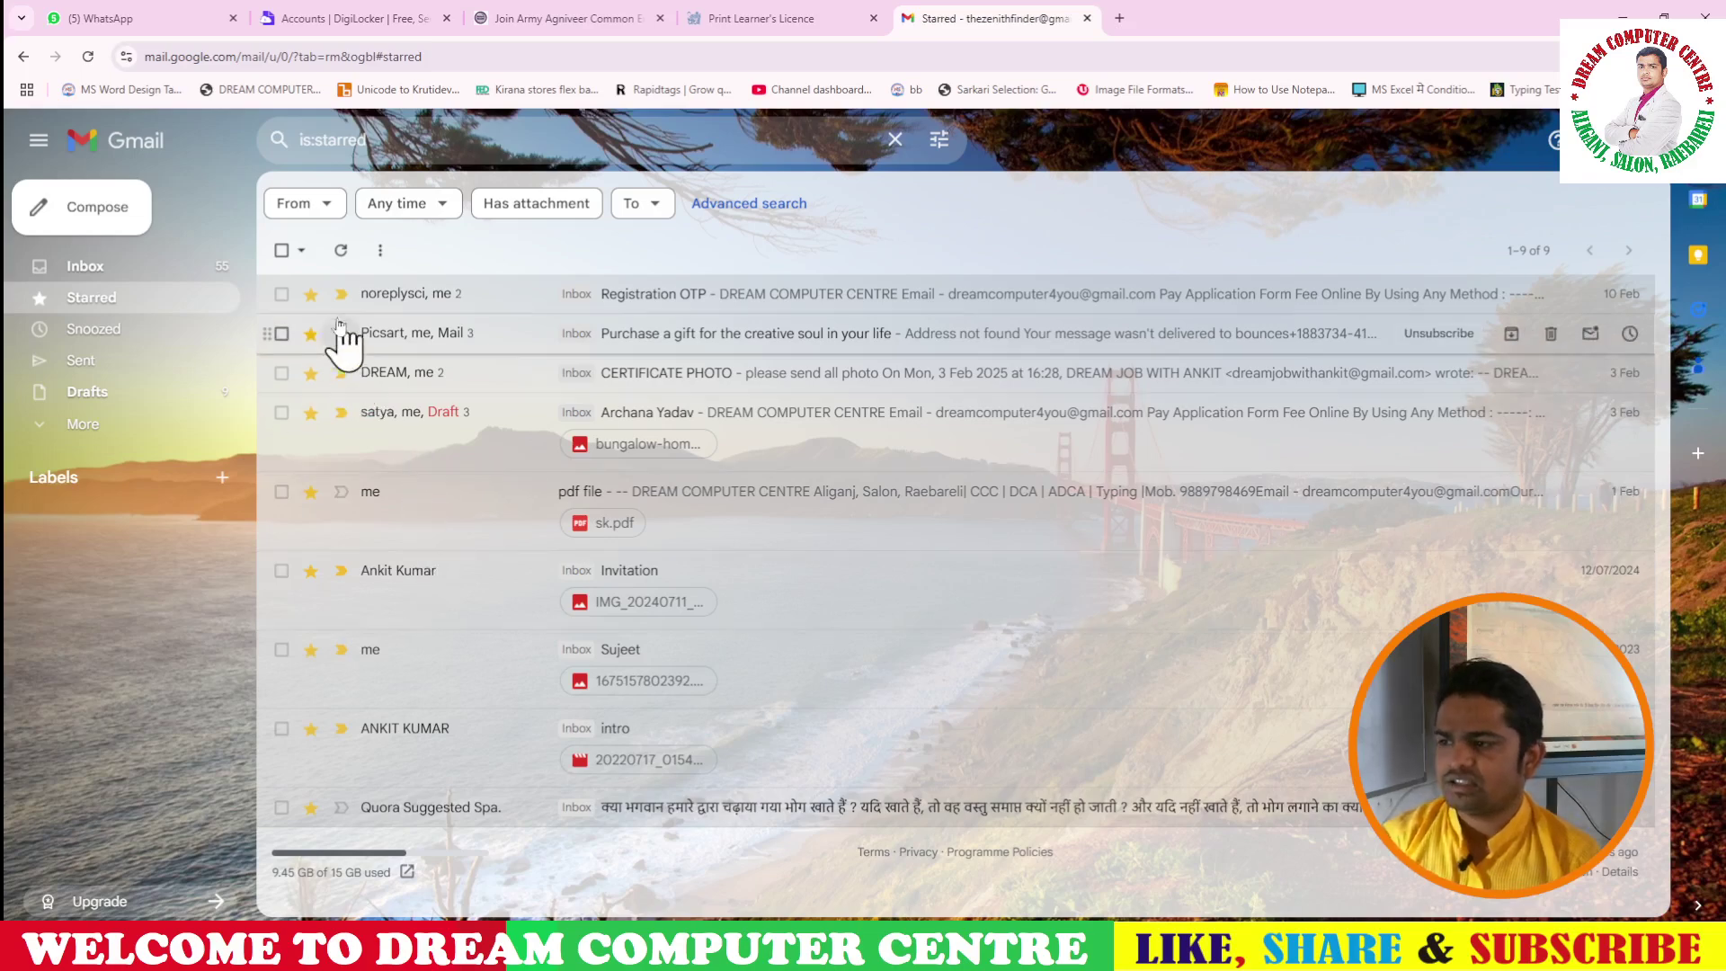
- Star the "Teacher Day" email from DREAM PRINTS in the inbox's important and unread section
left_click(77, 270)
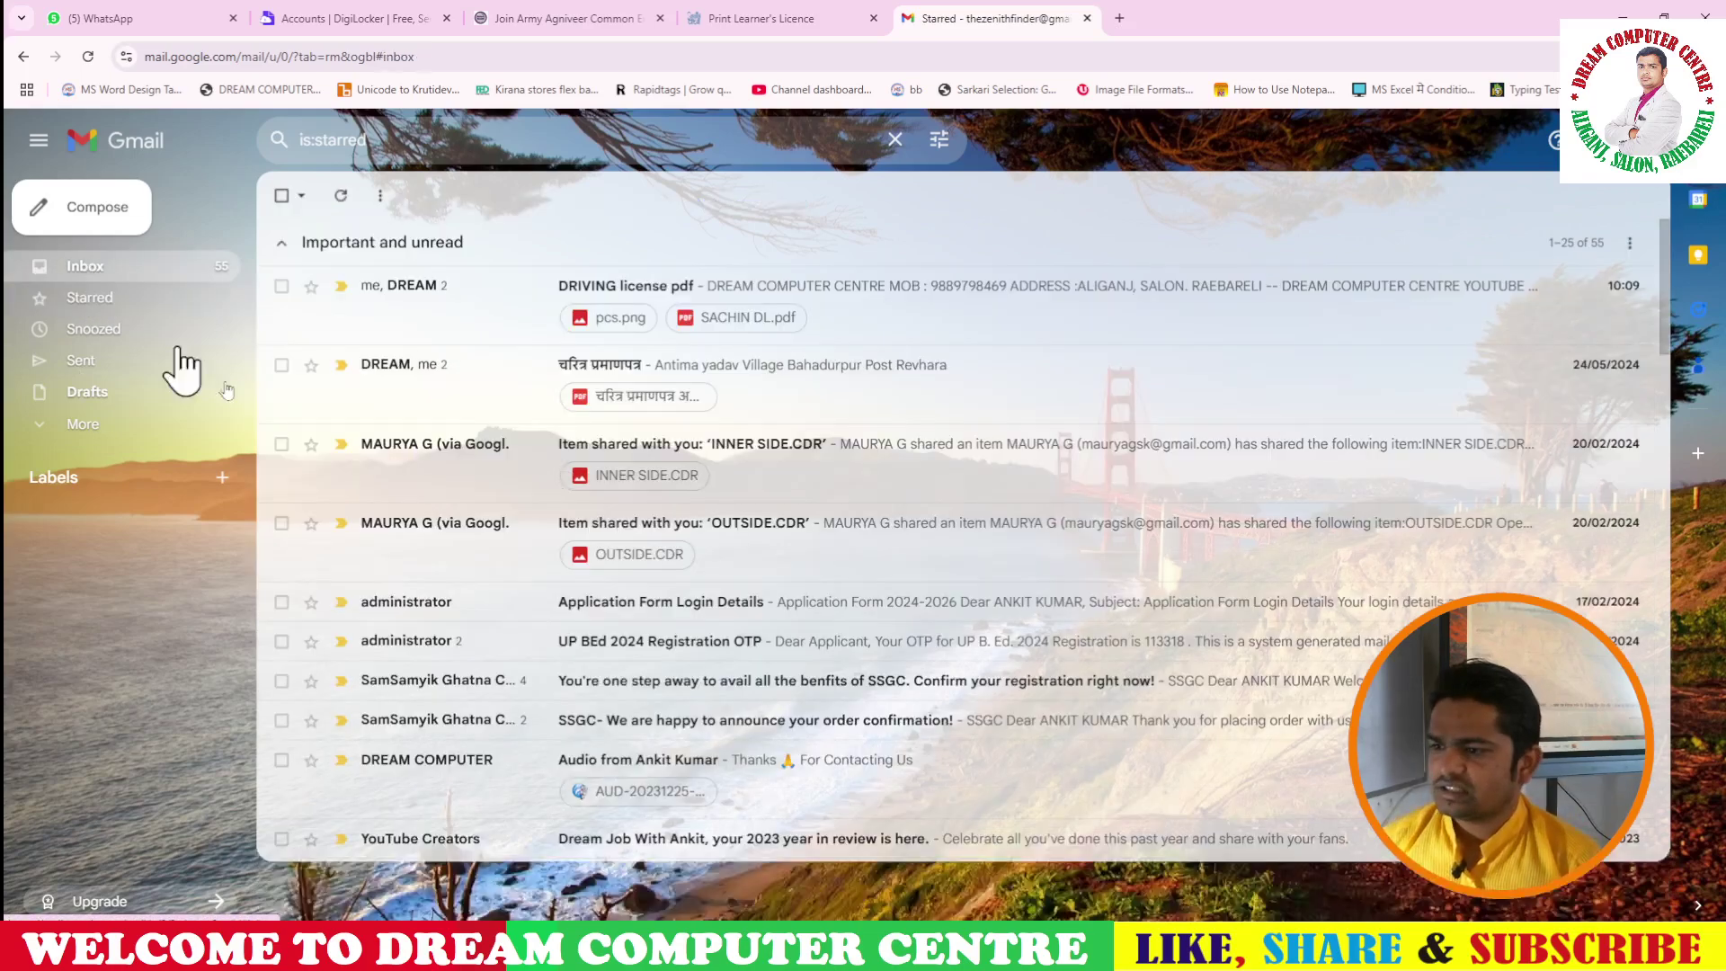
scroll(450, 468, "down", 2)
scroll(447, 531, "up", 2)
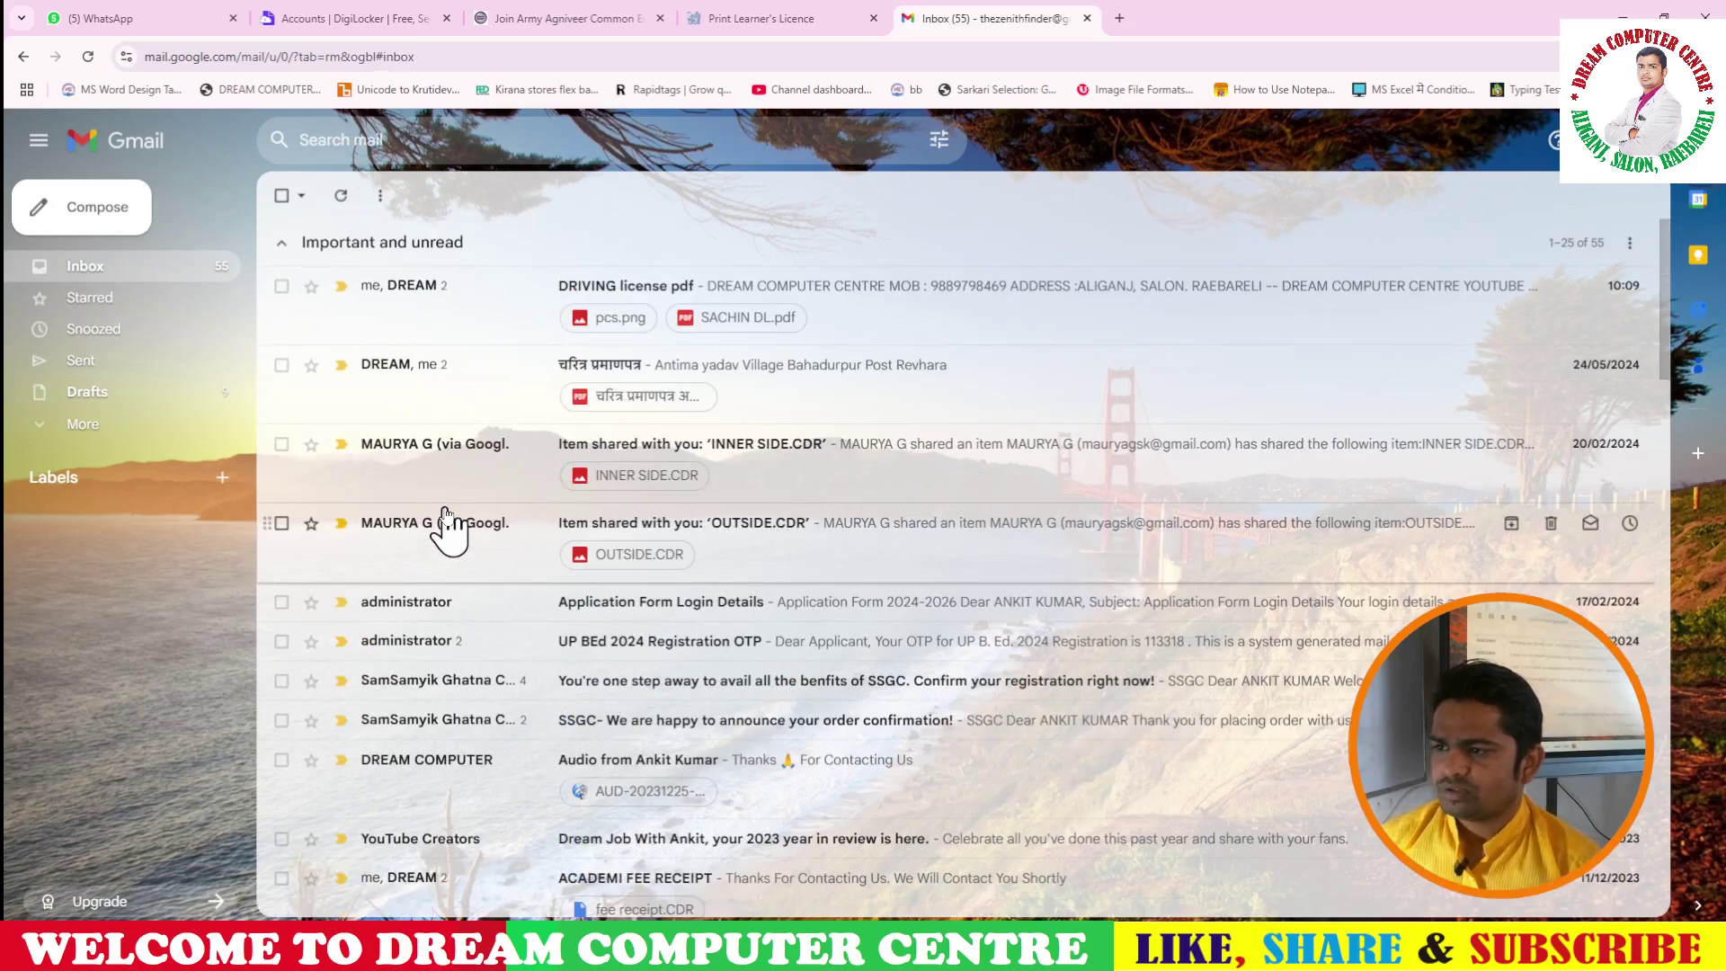
scroll(539, 559, "down", 10)
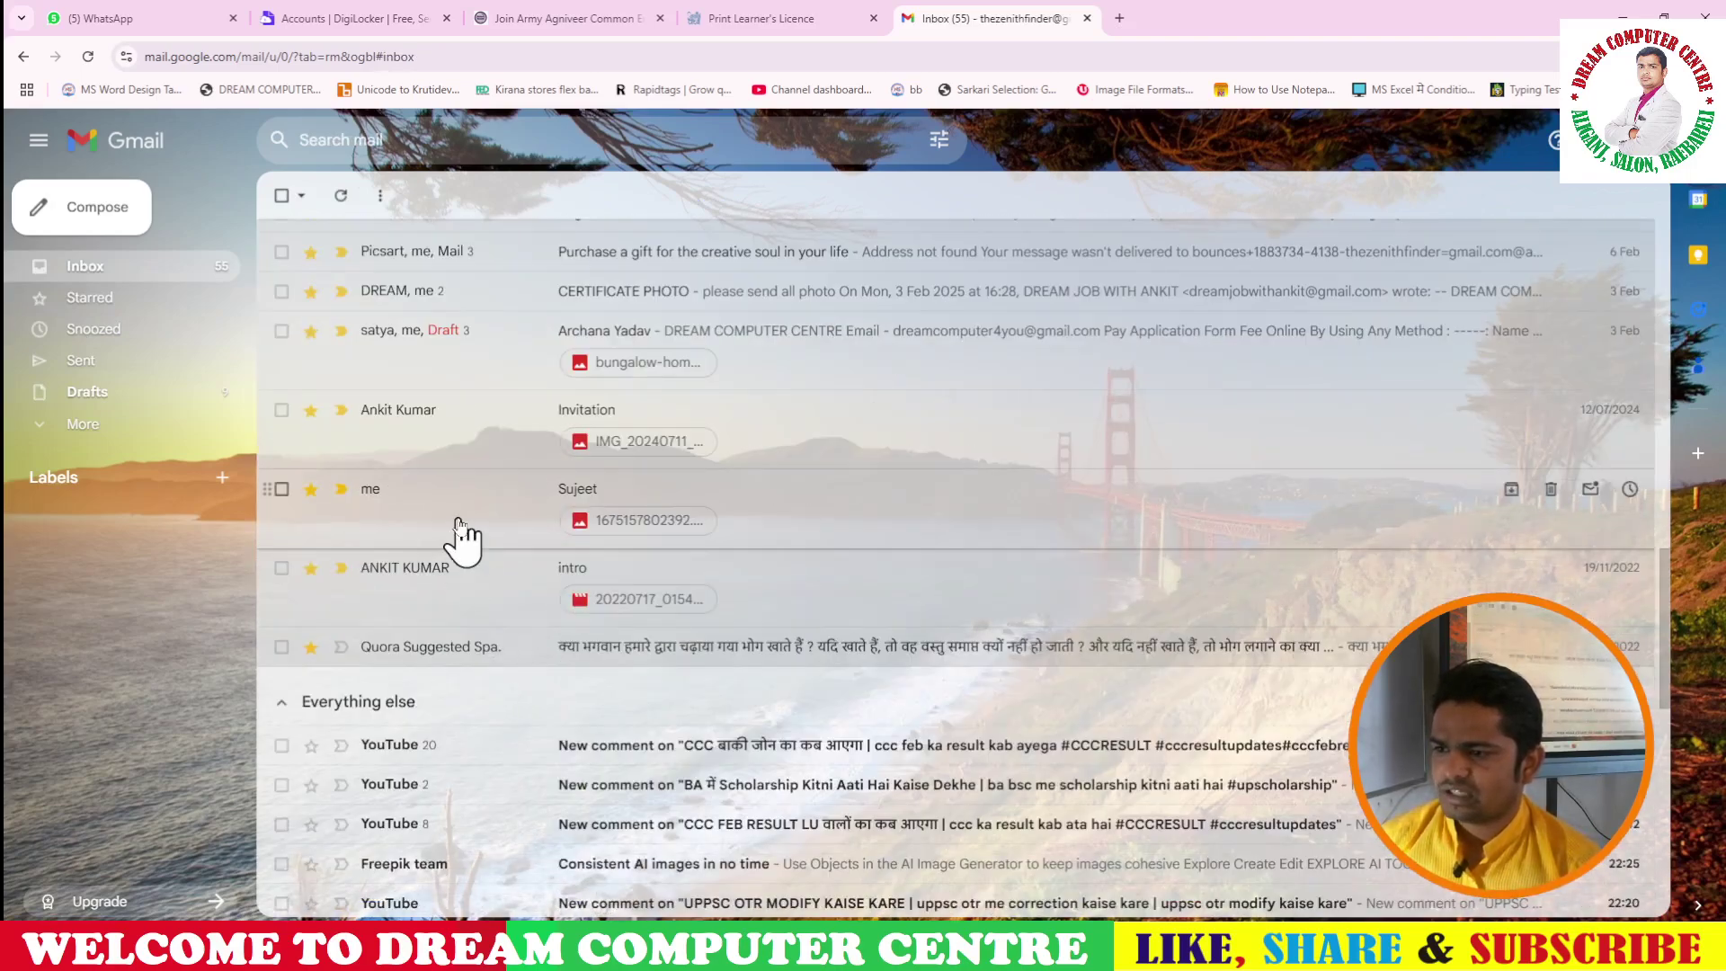
scroll(431, 575, "up", 3)
scroll(391, 589, "down", 3)
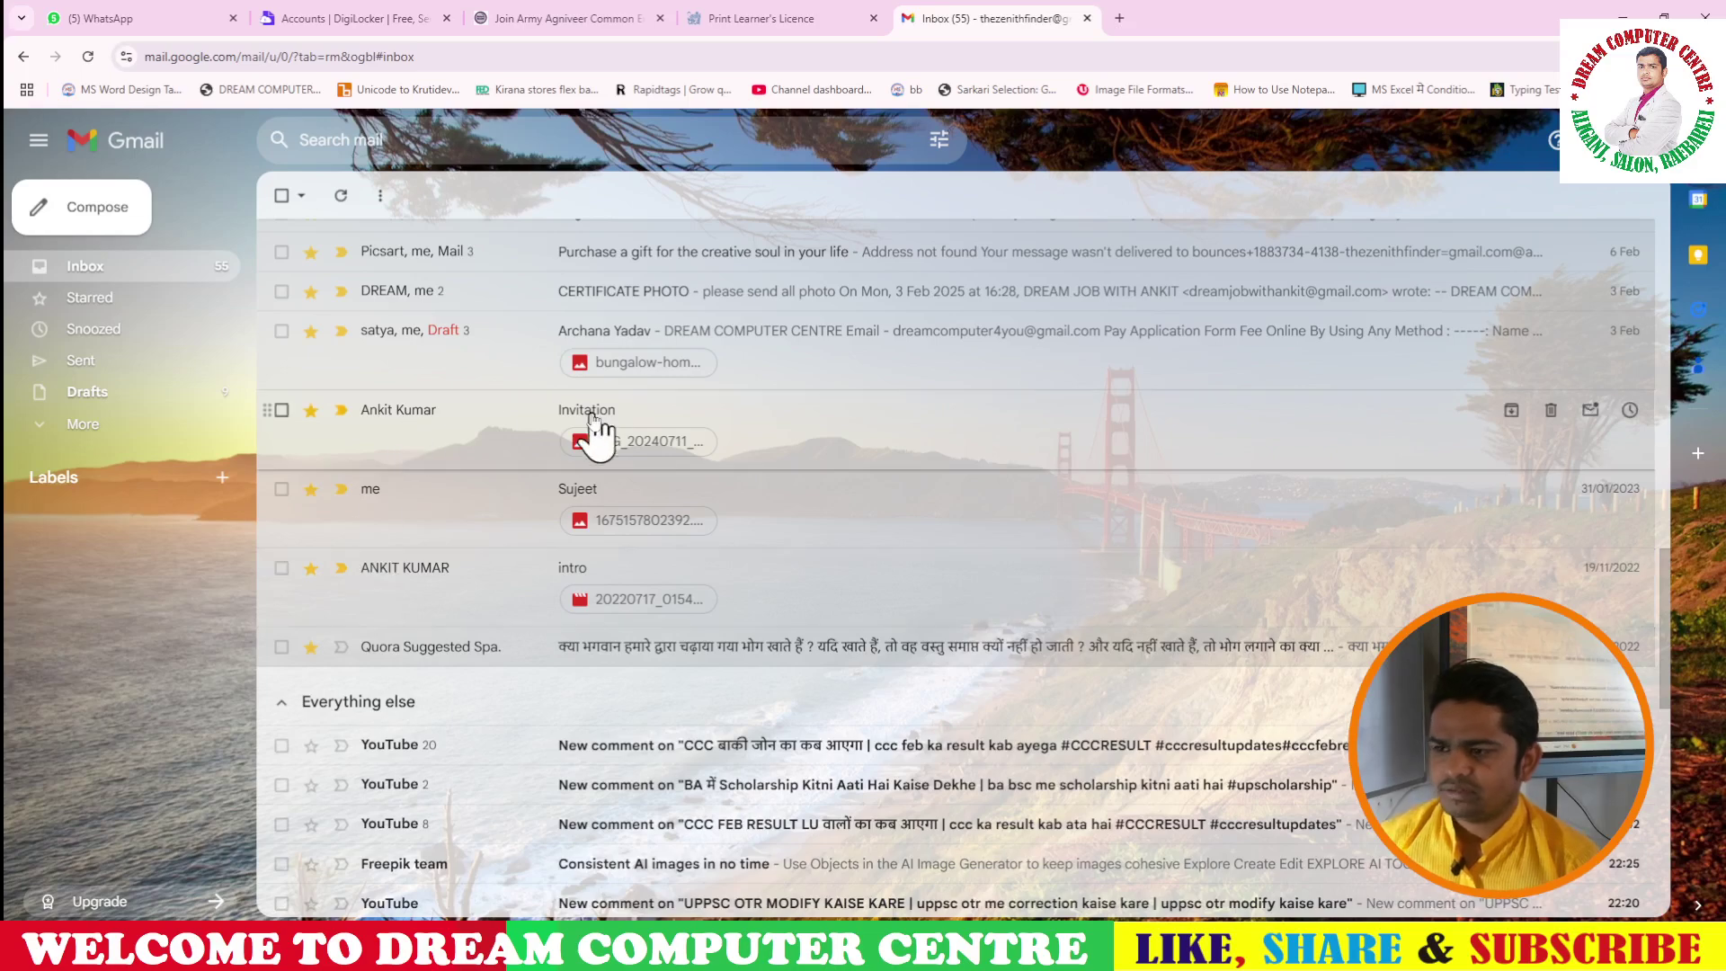
scroll(450, 701, "down", 5)
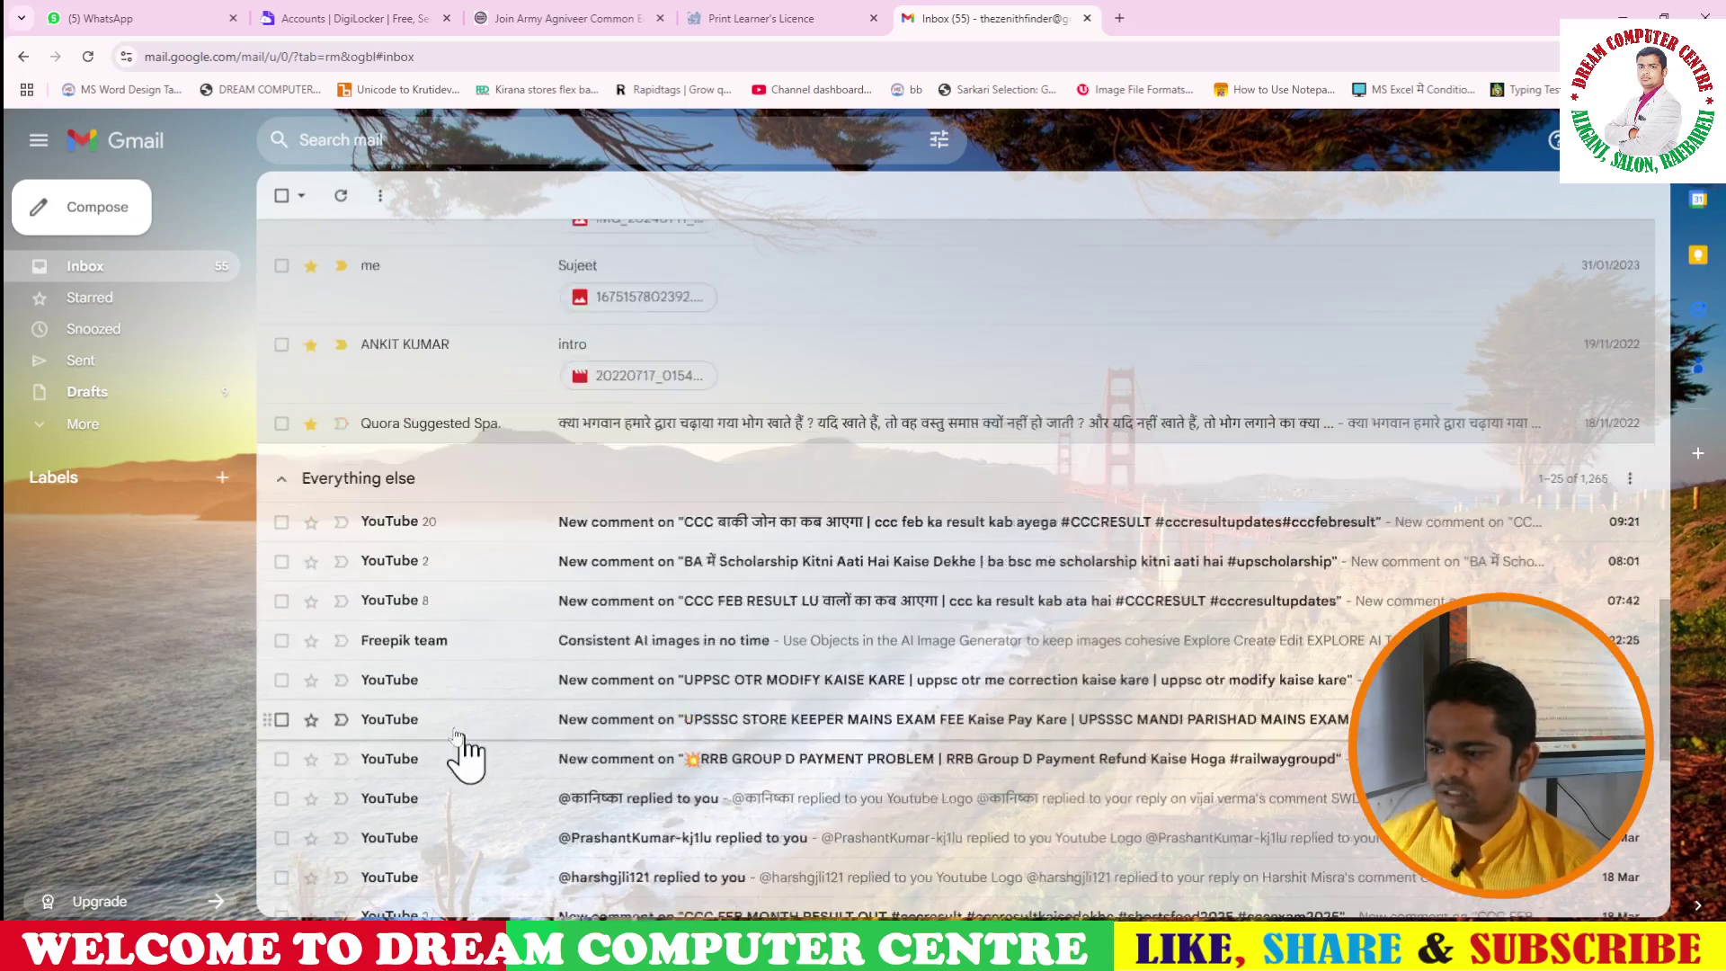
scroll(432, 666, "up", 4)
scroll(413, 648, "up", 5)
scroll(422, 639, "up", 5)
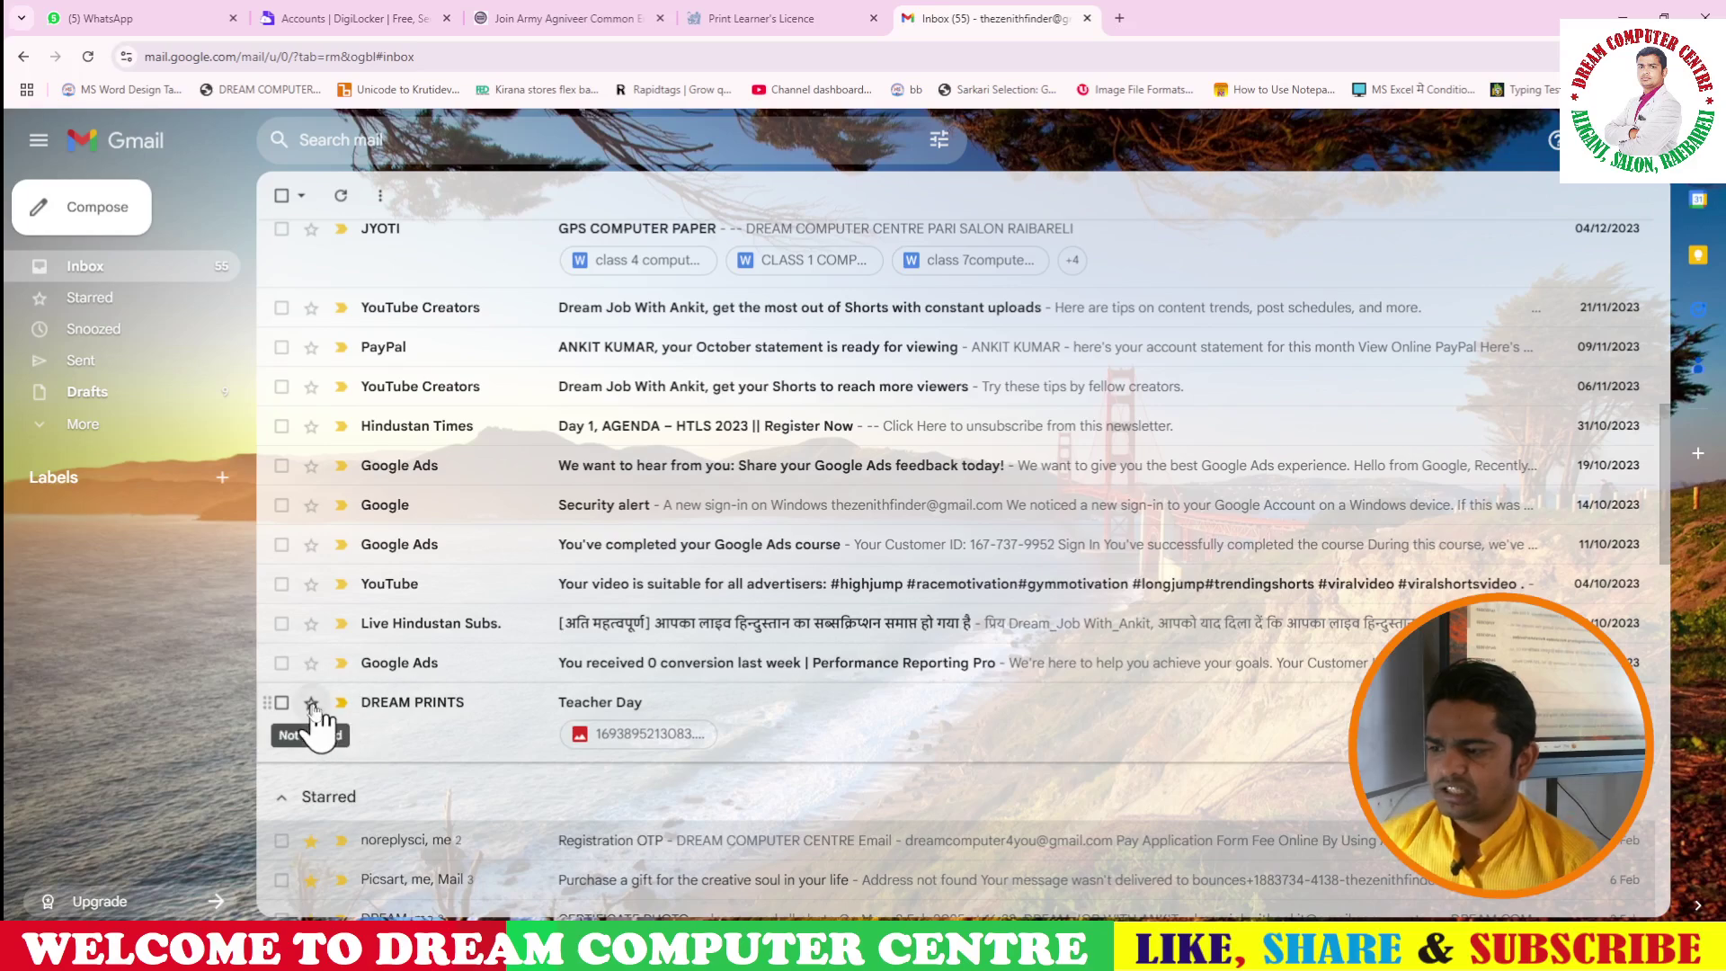
scroll(630, 792, "up", 8)
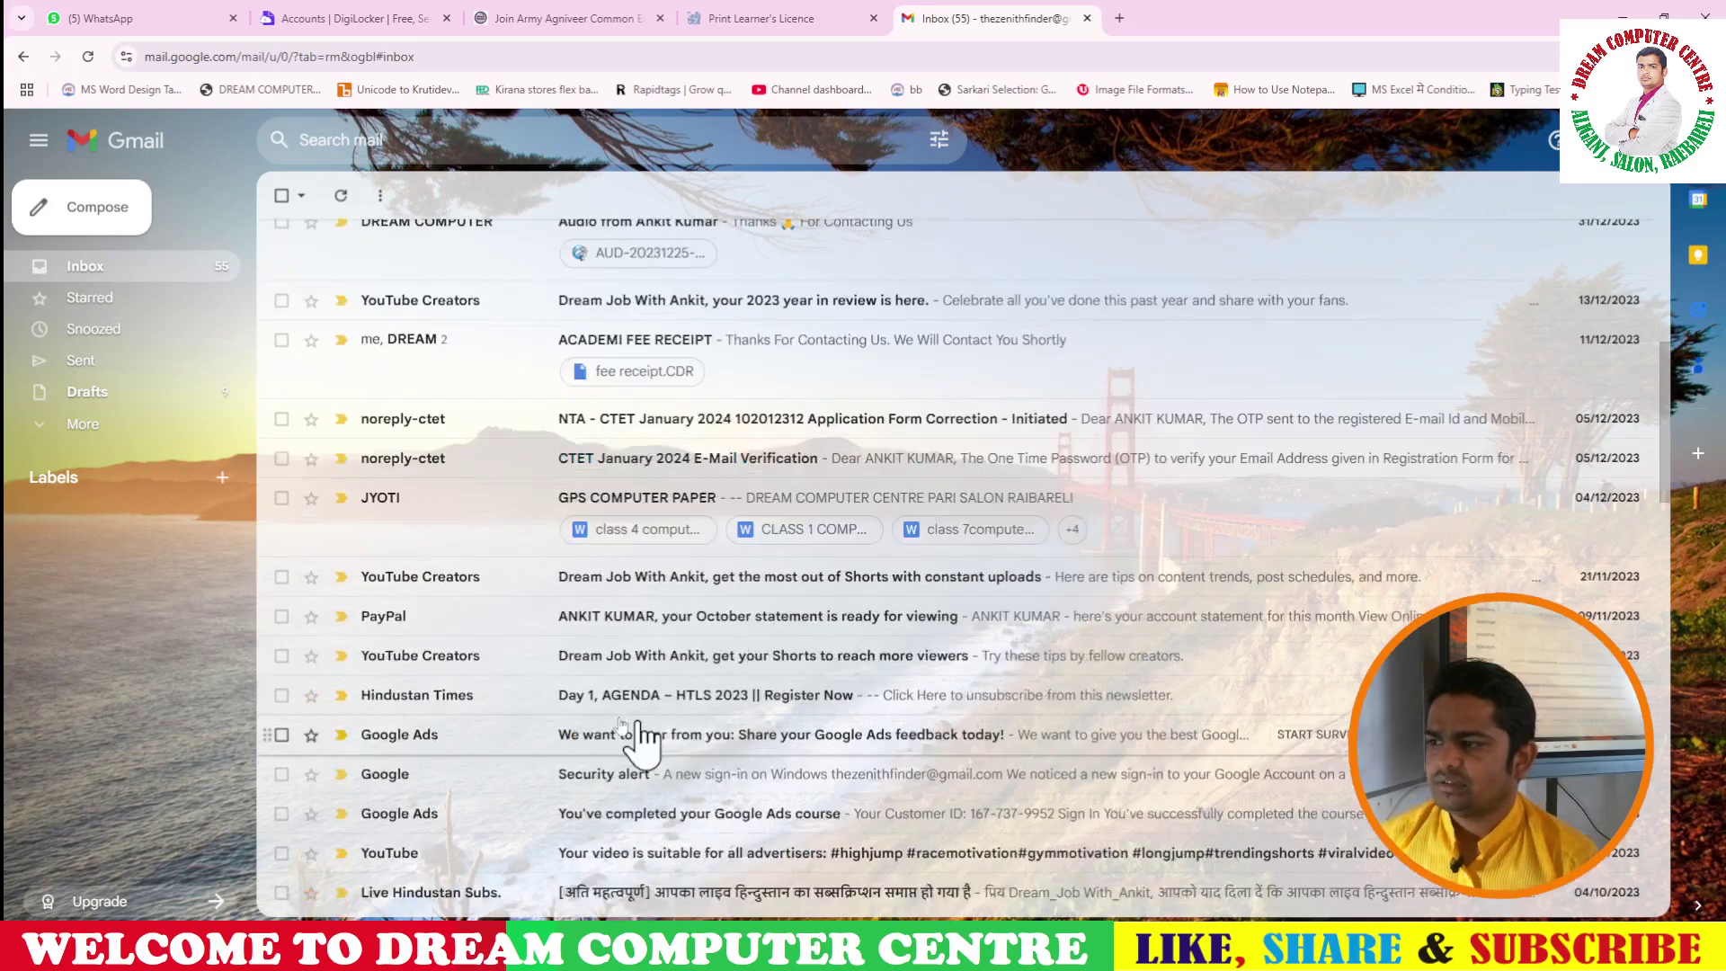
- Open the starred "Teacher Day" email, preview its image attachment, and return to the starred list
left_click(135, 297)
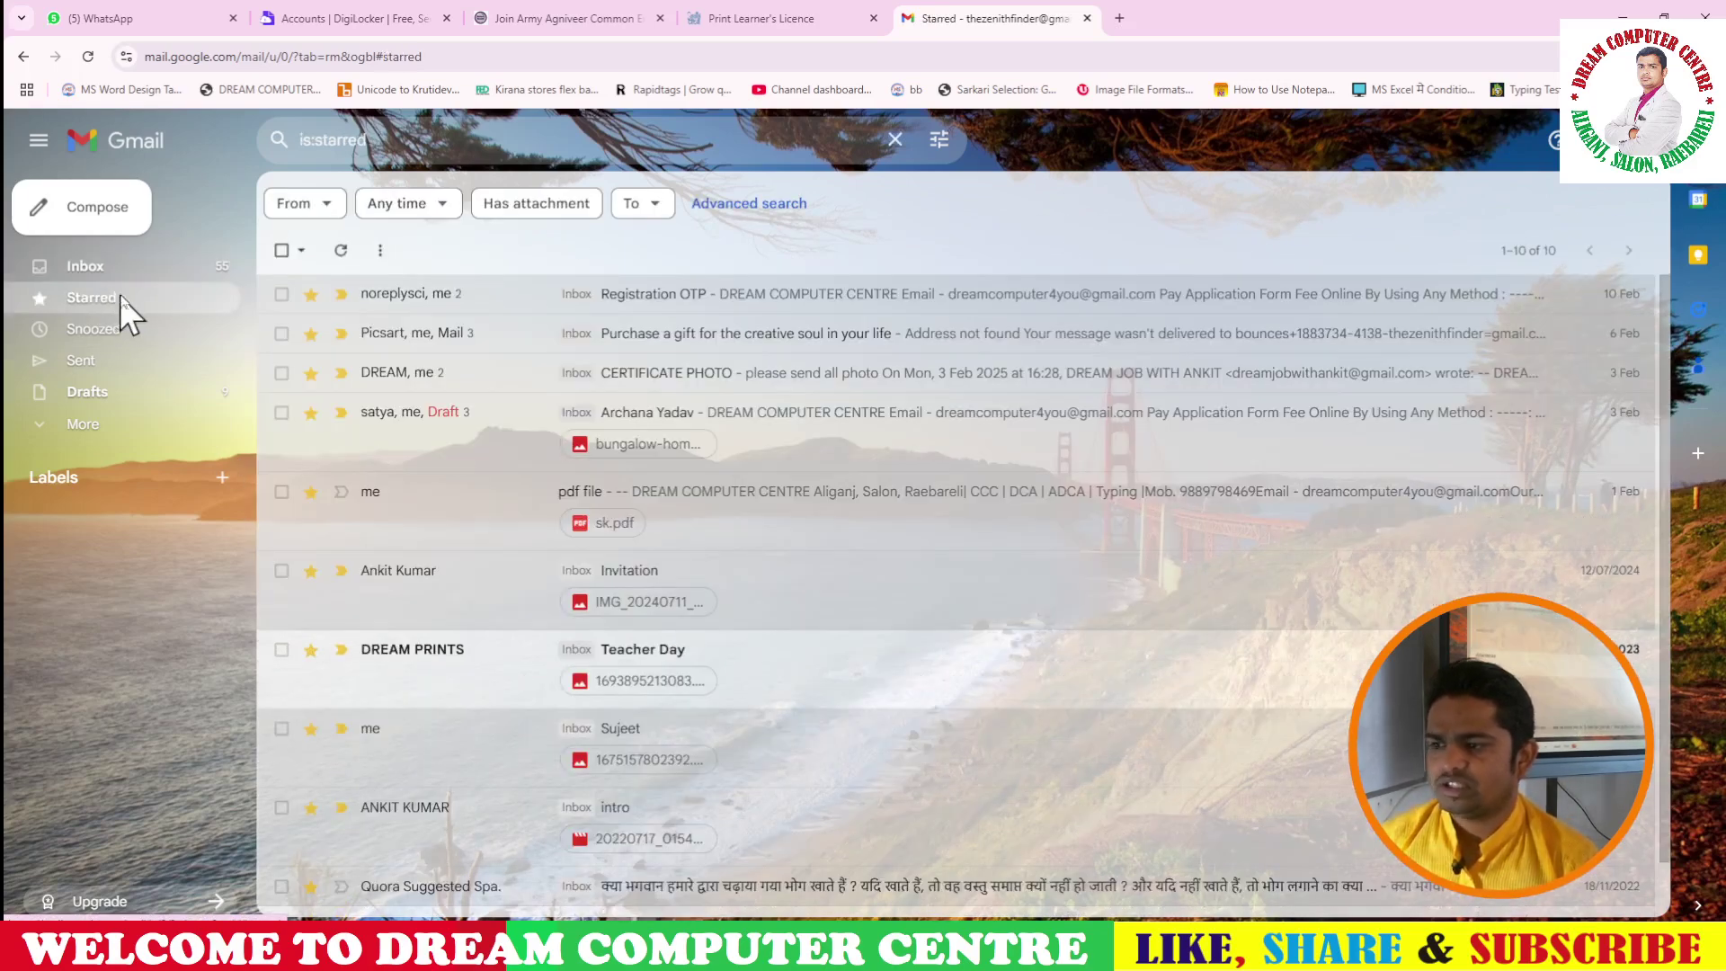
scroll(455, 663, "down", 1)
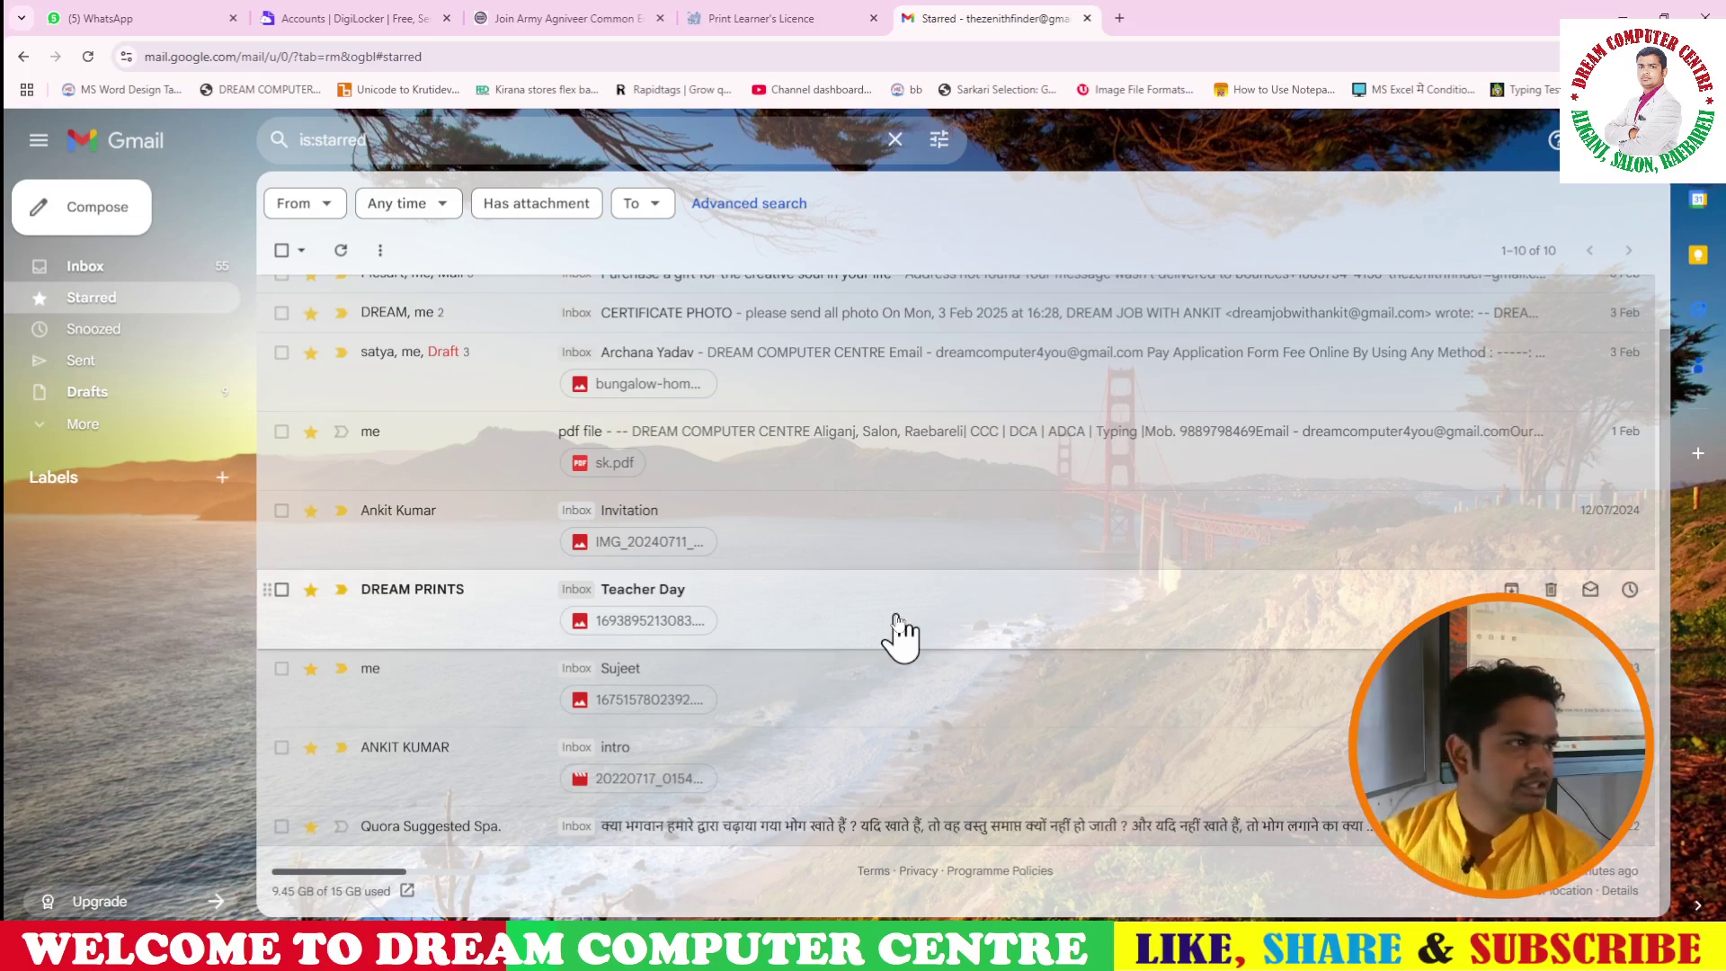
left_click(814, 630)
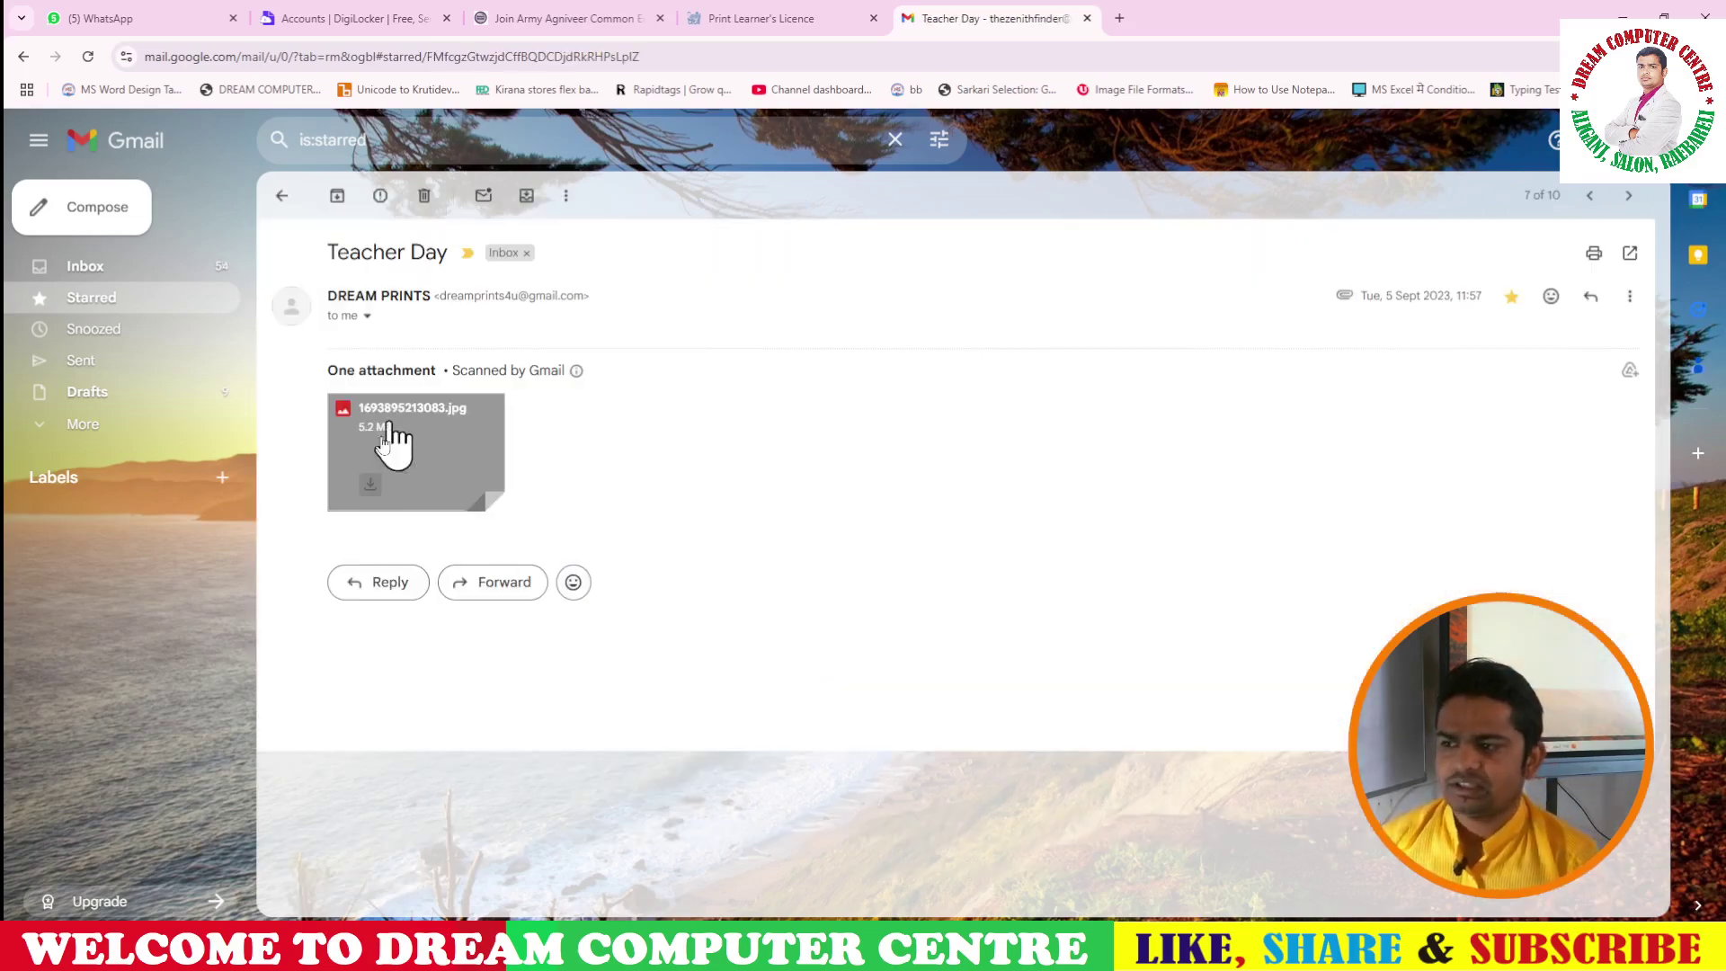
left_click(437, 459)
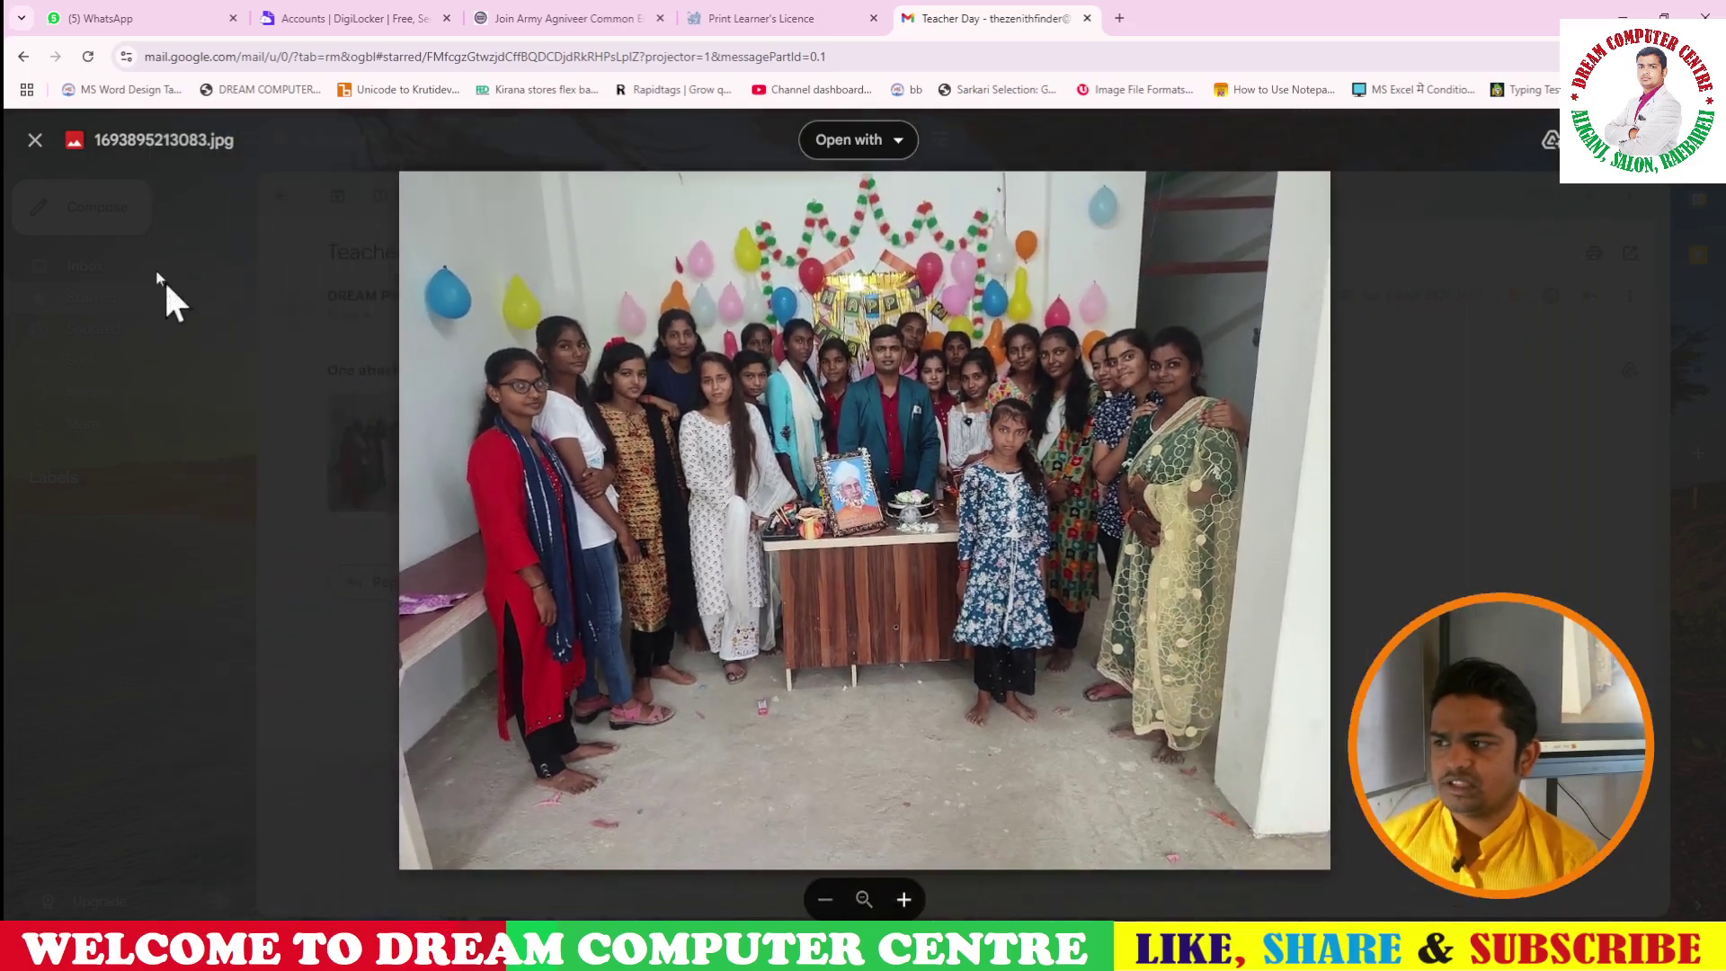
left_click(36, 141)
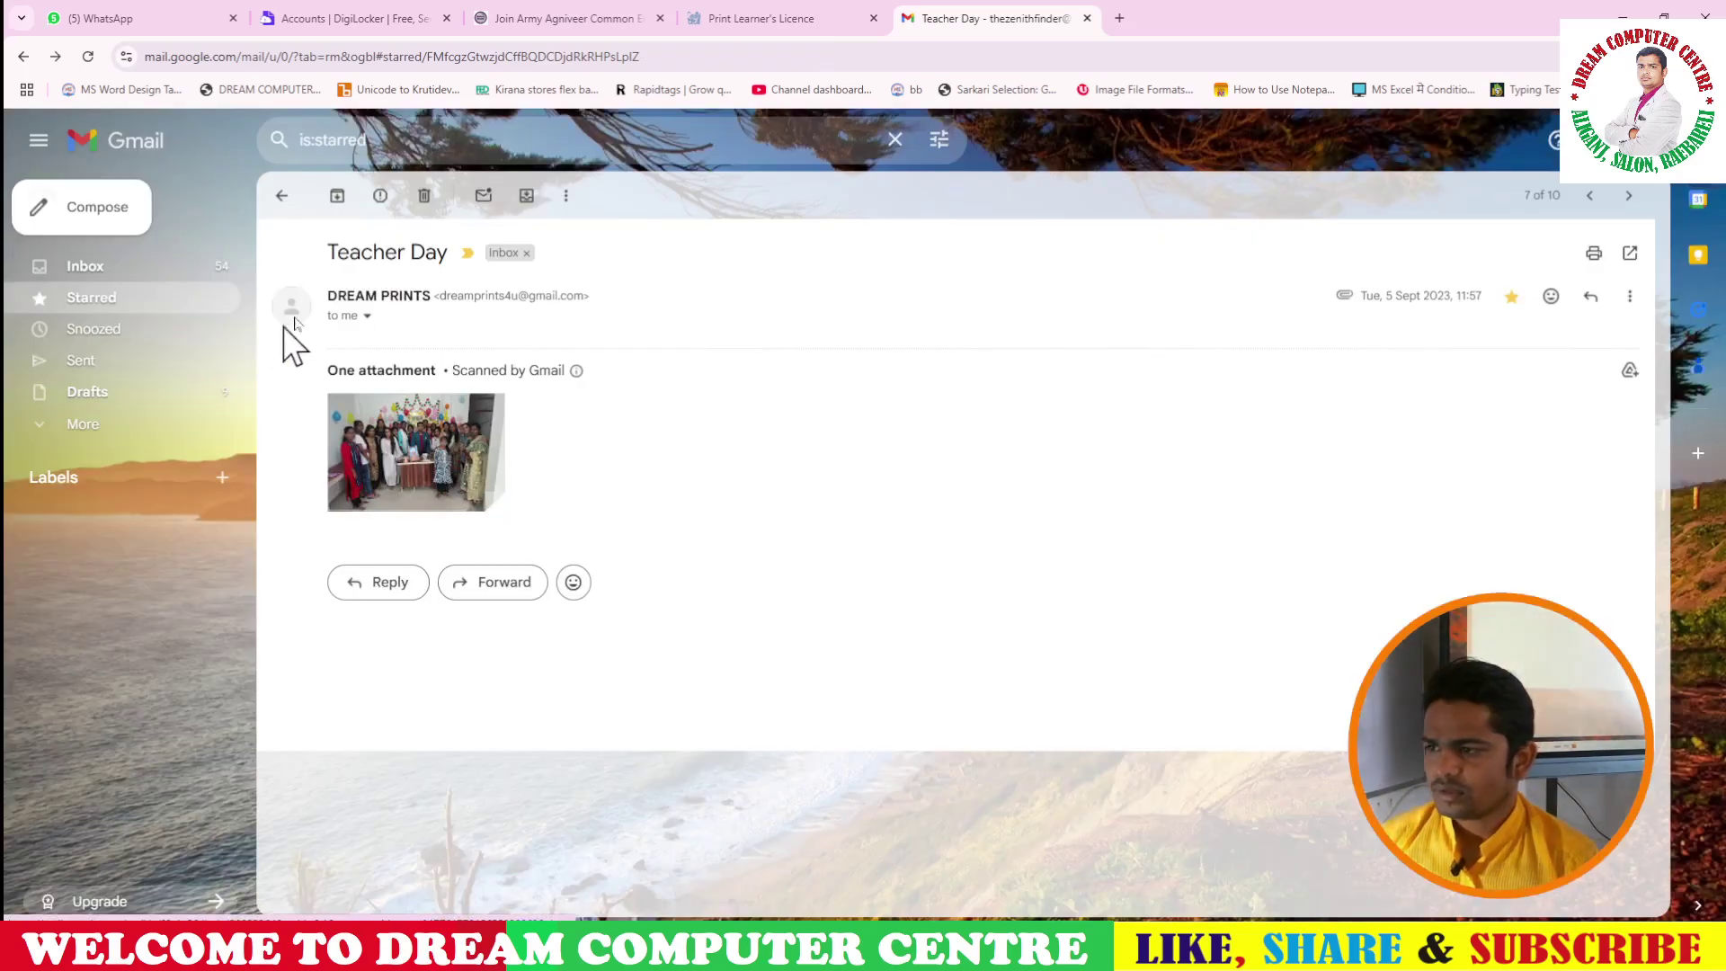
left_click(281, 205)
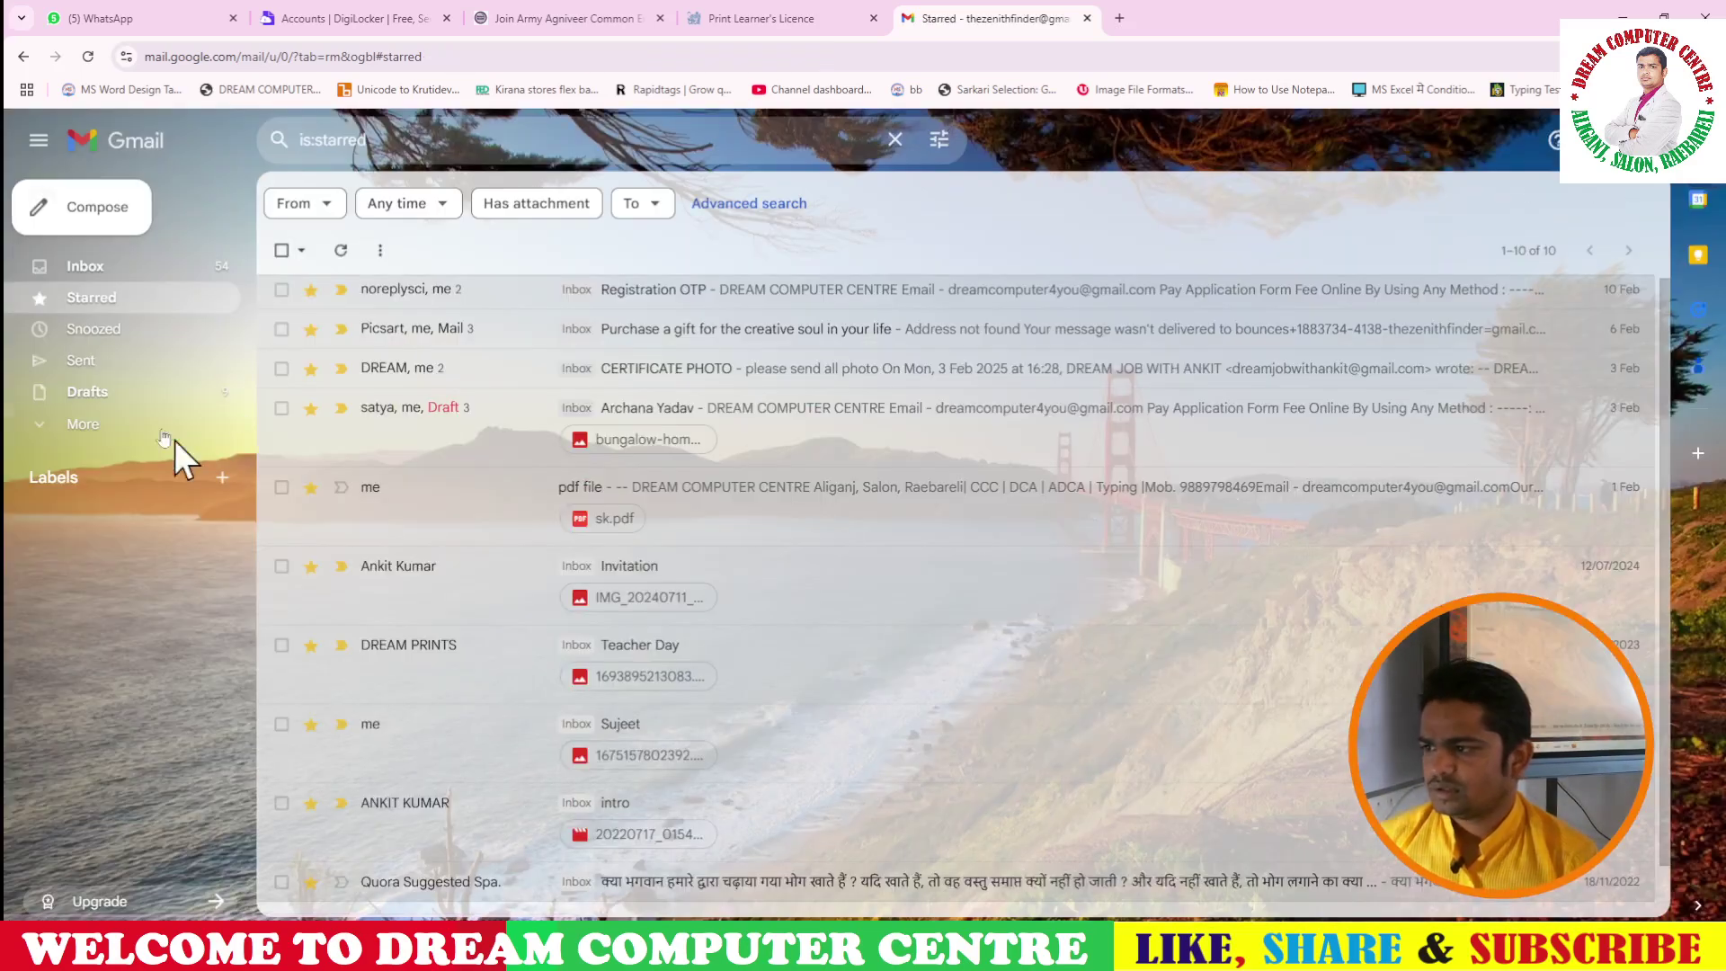
- Open the saved draft "2 Times Paisa Kat Gaya Hai Lekin Form Submit Nahi Hua Hai" and send it
left_click(122, 363)
left_click(112, 402)
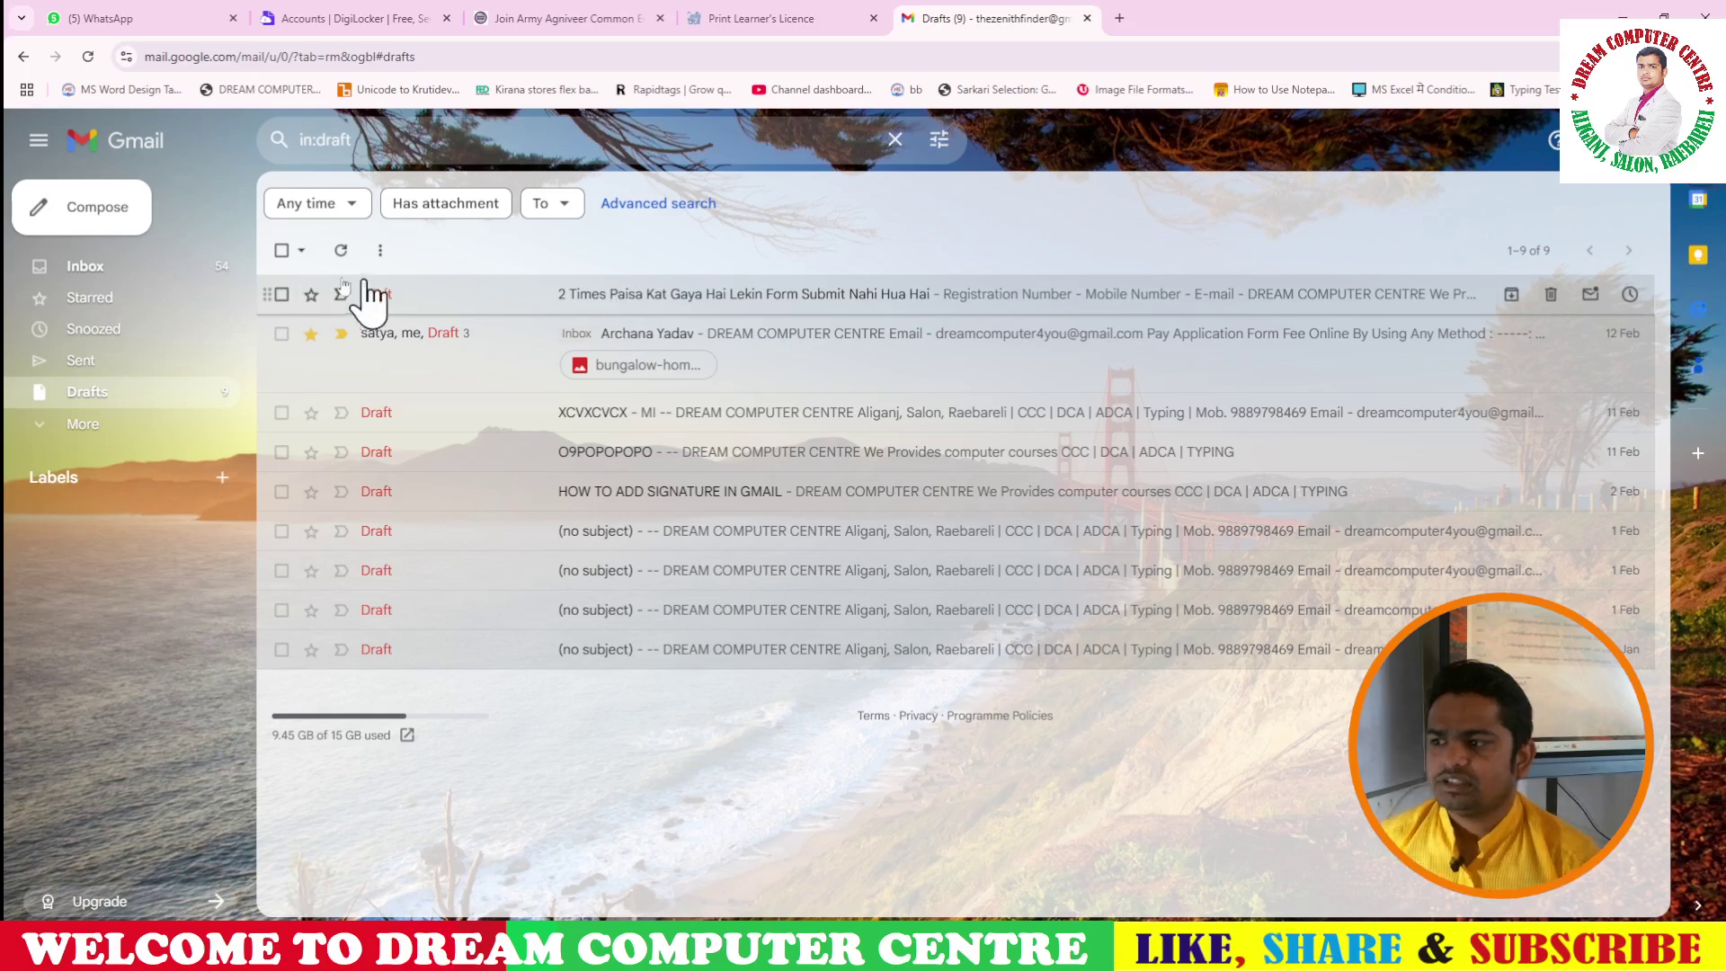
left_click_drag(536, 336, 551, 300)
left_click(551, 297)
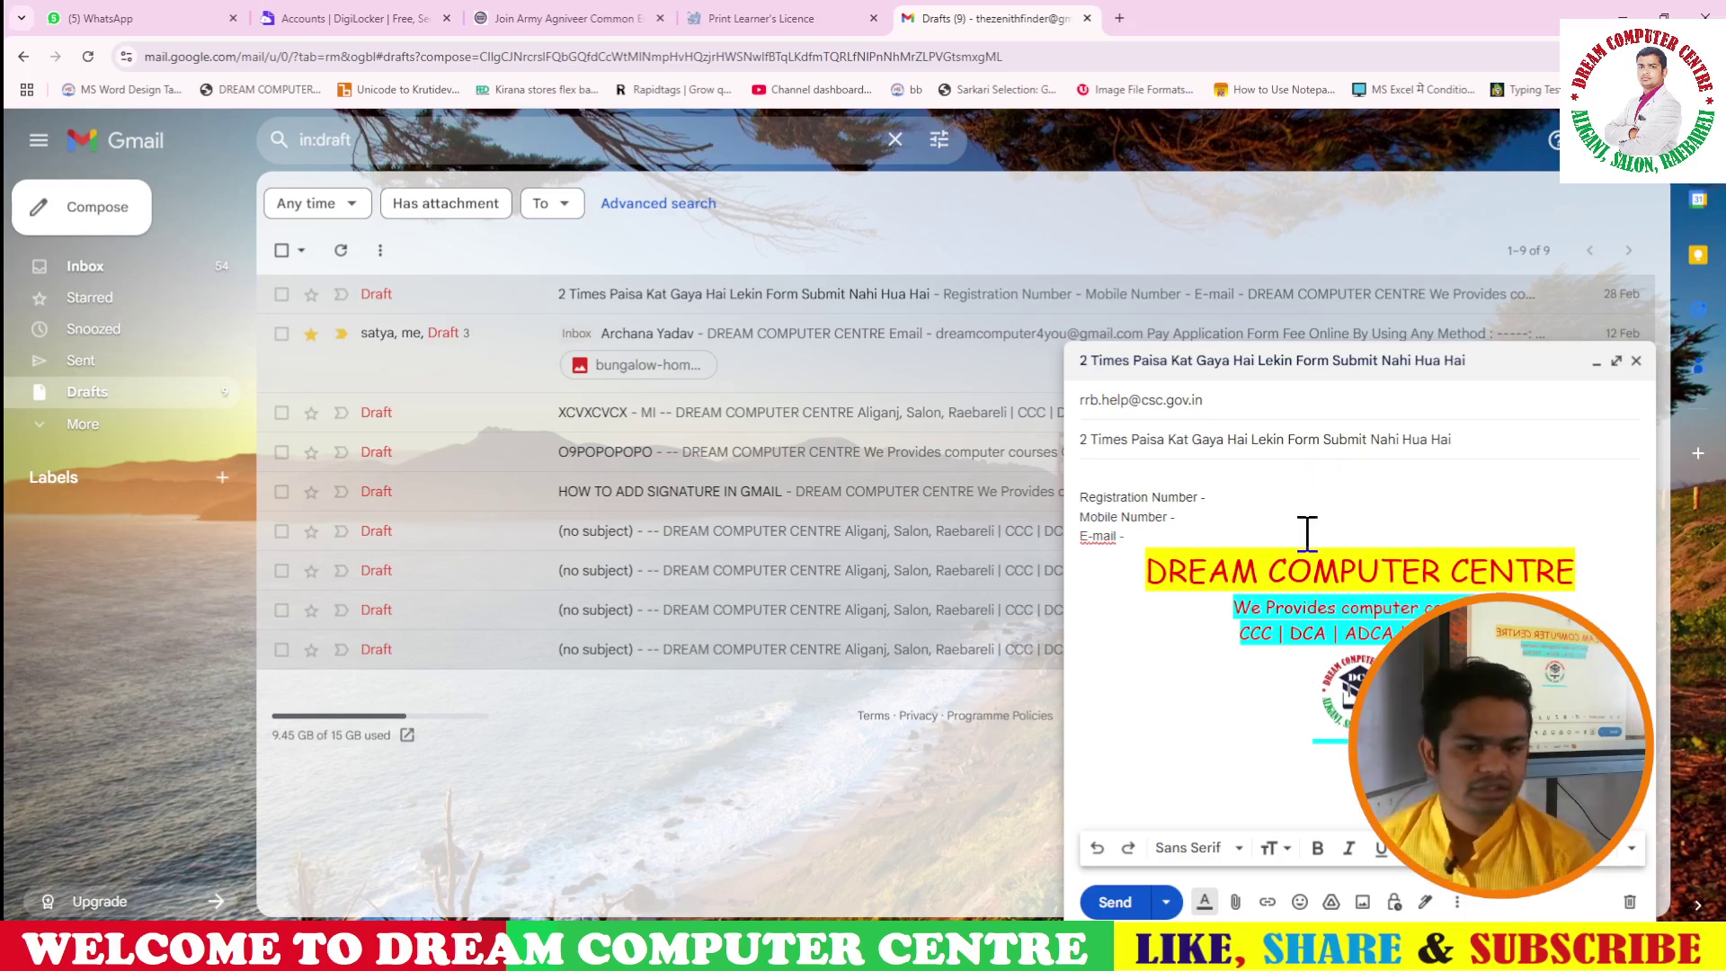
left_click(1115, 902)
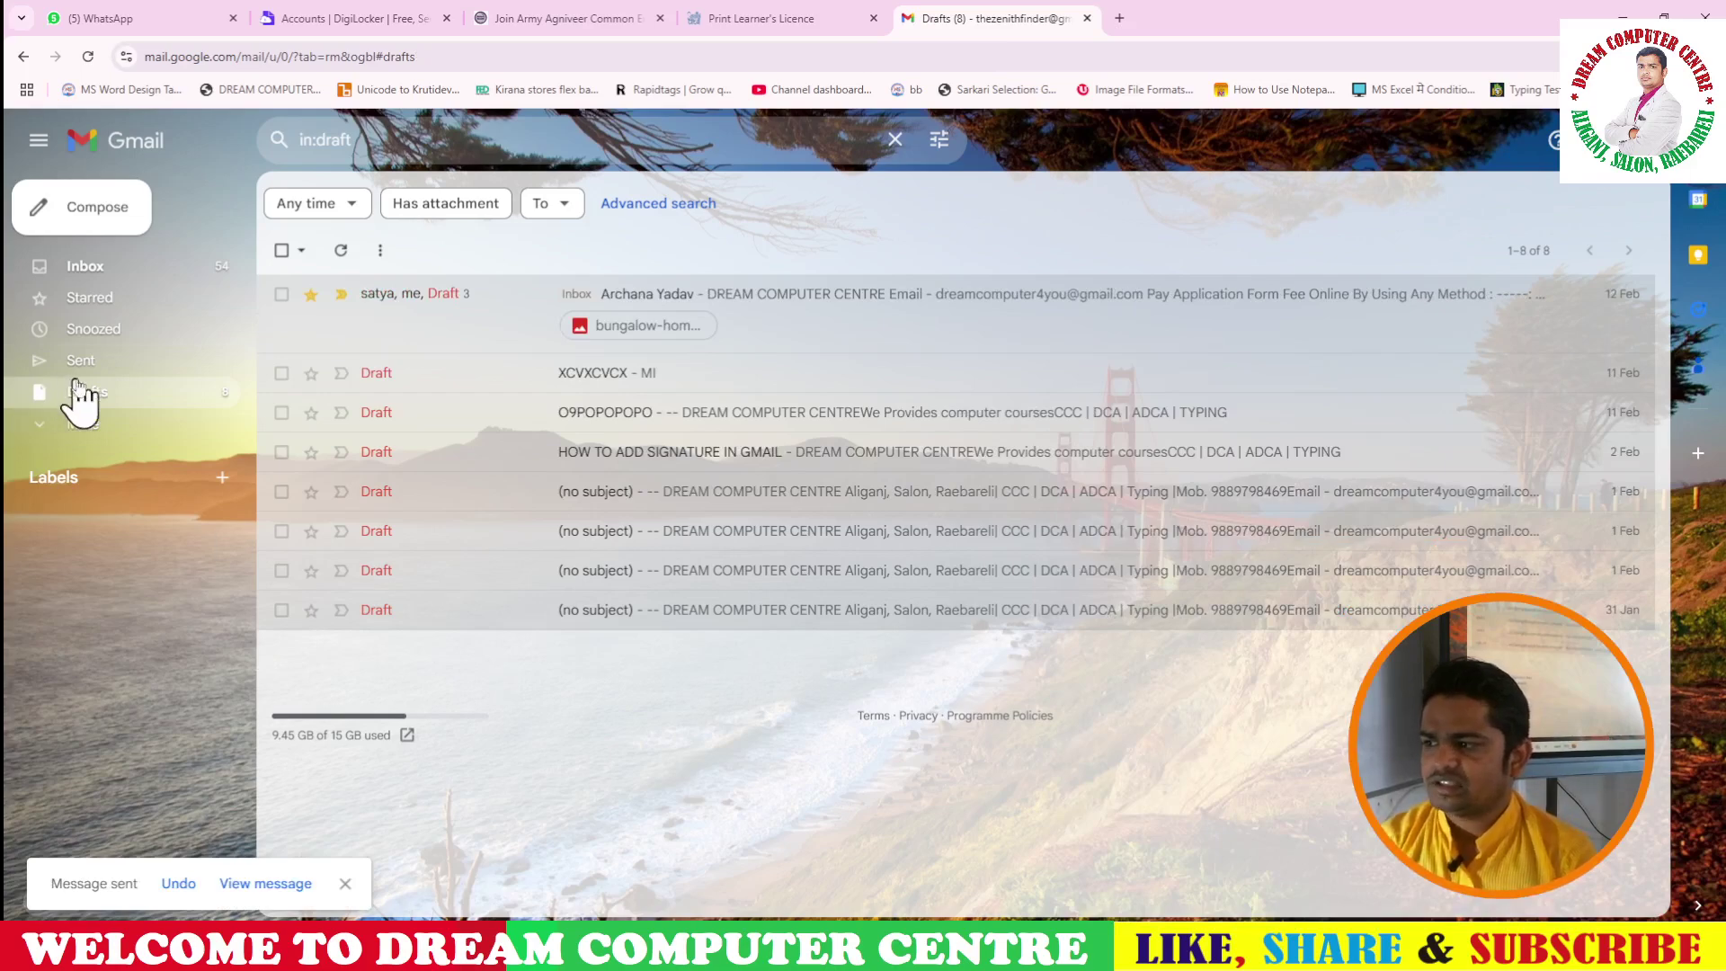
- Check the newly sent "2 Times Paisa Kat Gaya Hai" message in the Sent folder and return to the list
left_click(100, 358)
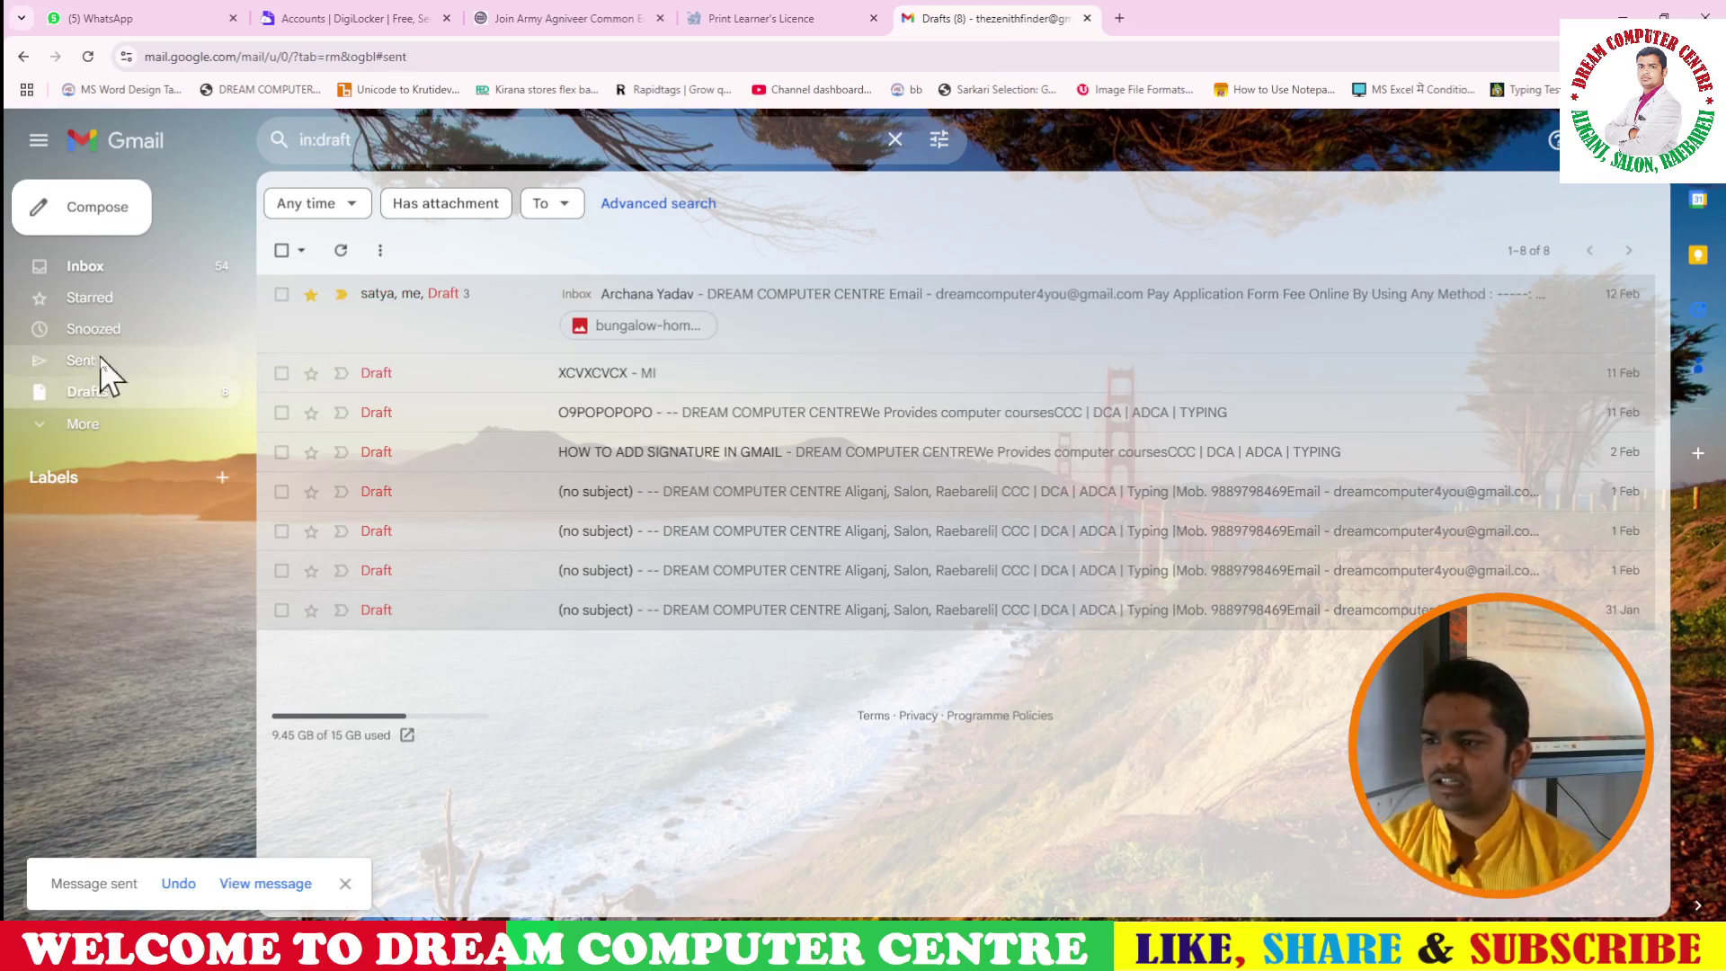
left_click(515, 306)
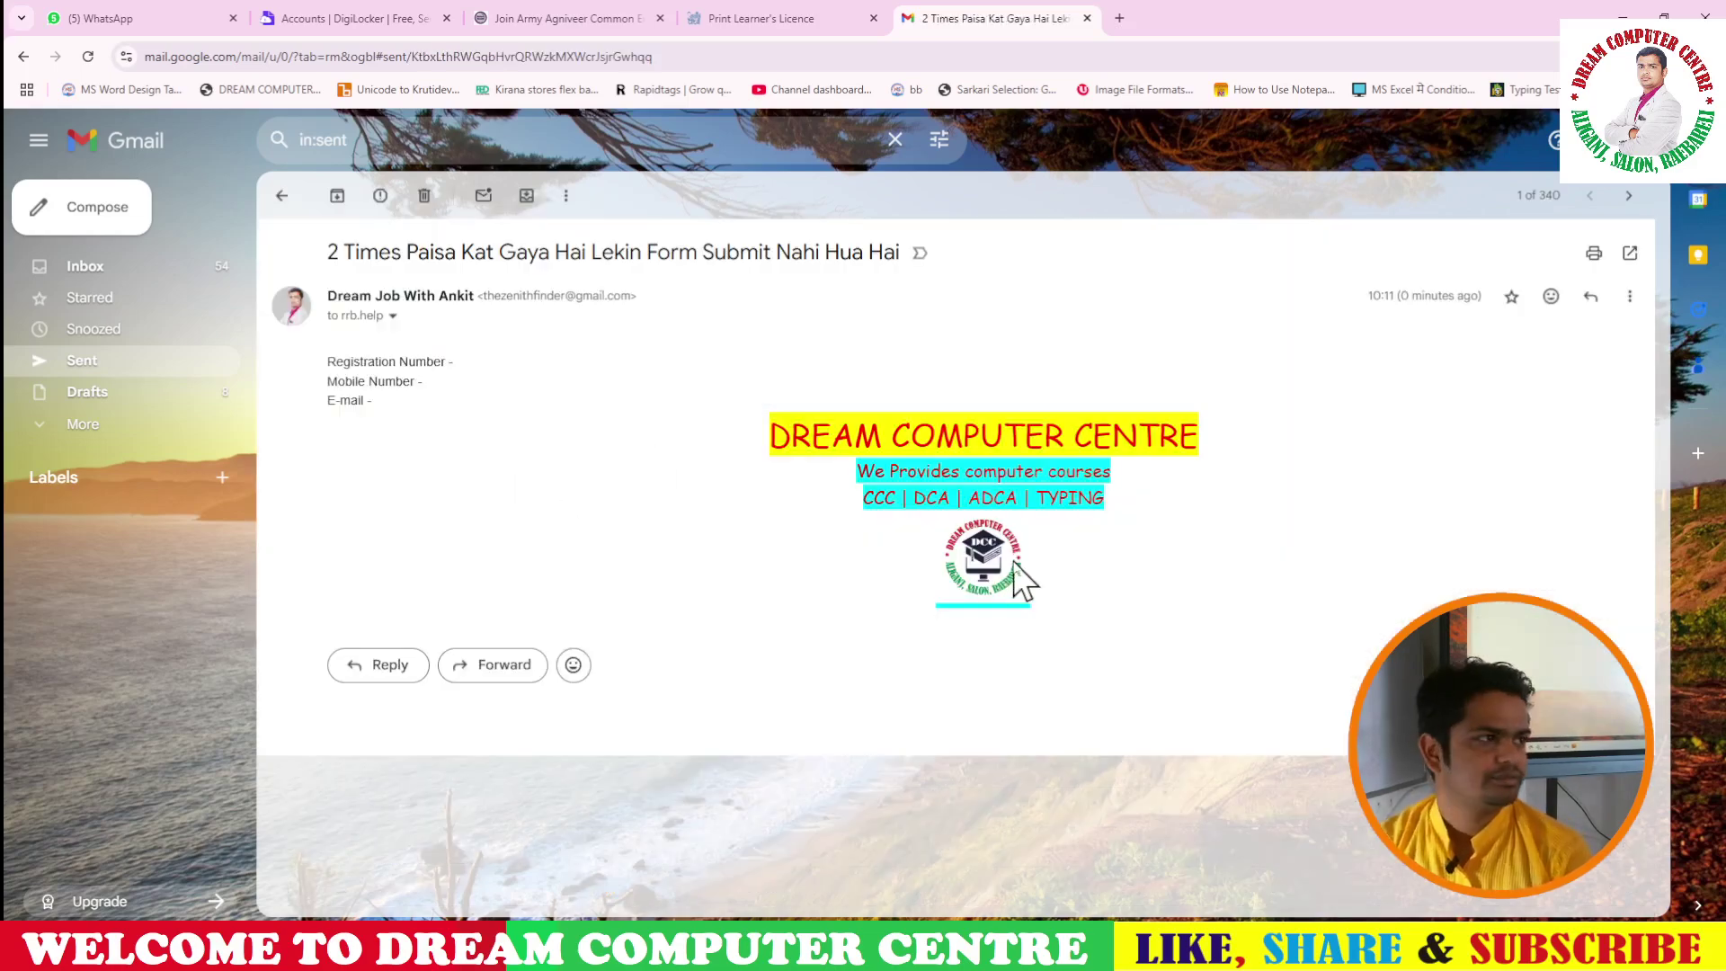
left_click(286, 198)
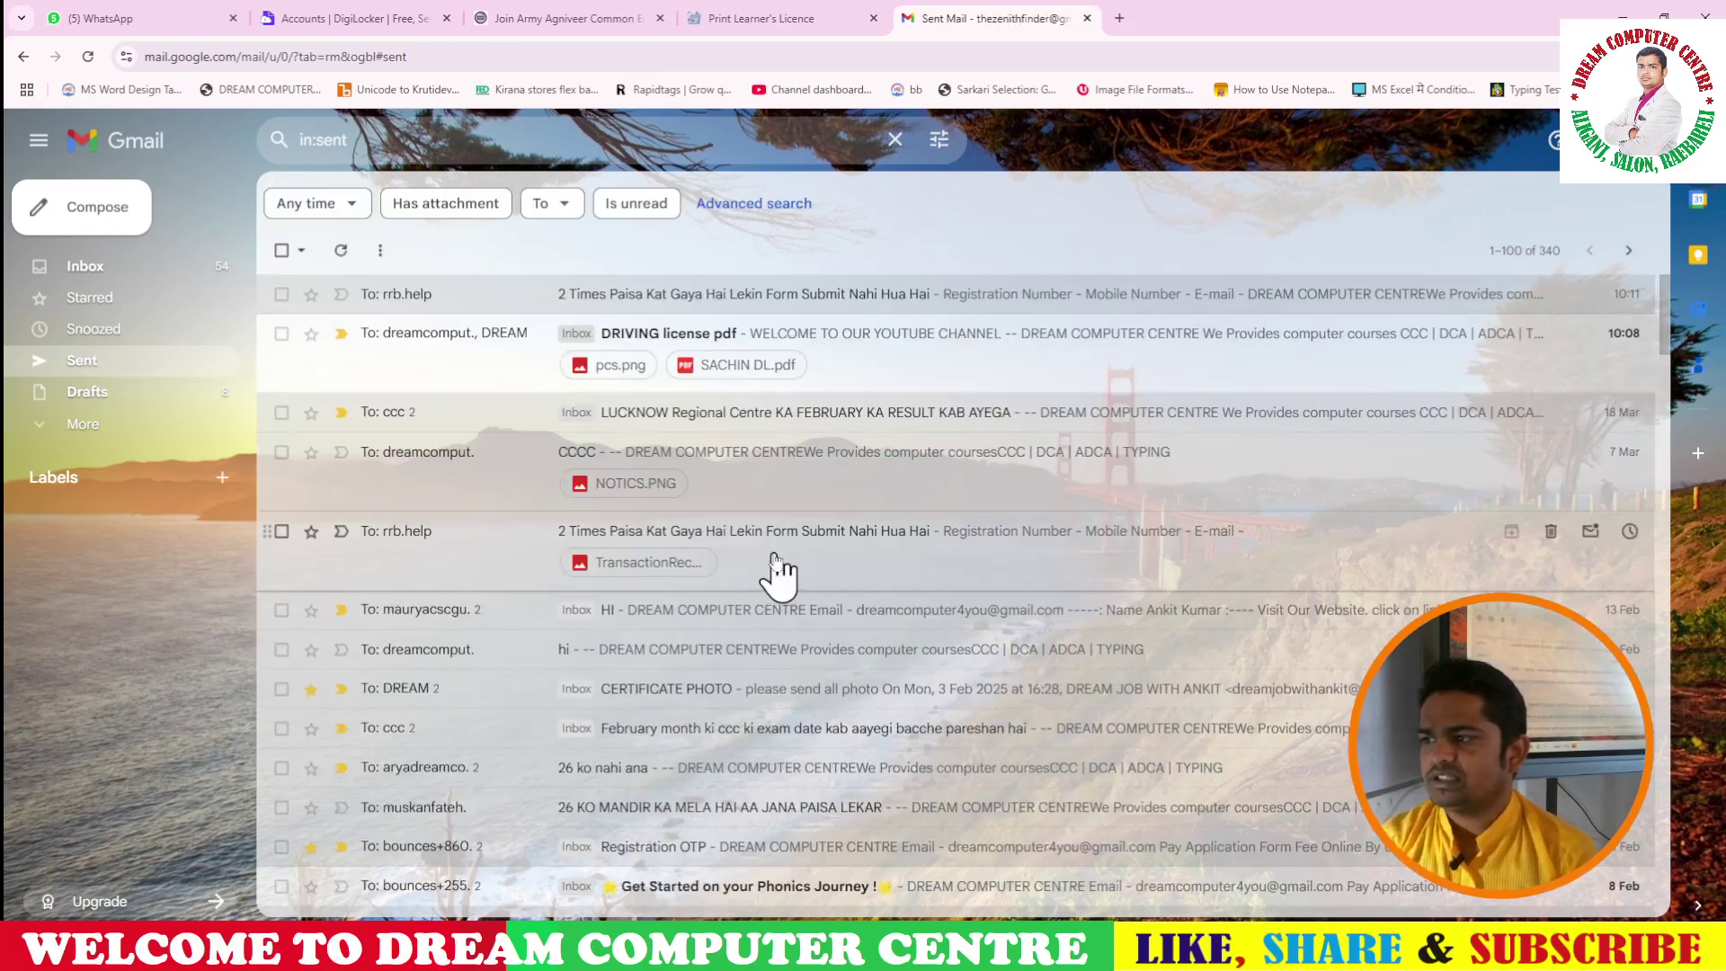
- Browse the Inbox, Snoozed, Sent and Drafts folders and expand the list of additional mail folders
left_click(122, 266)
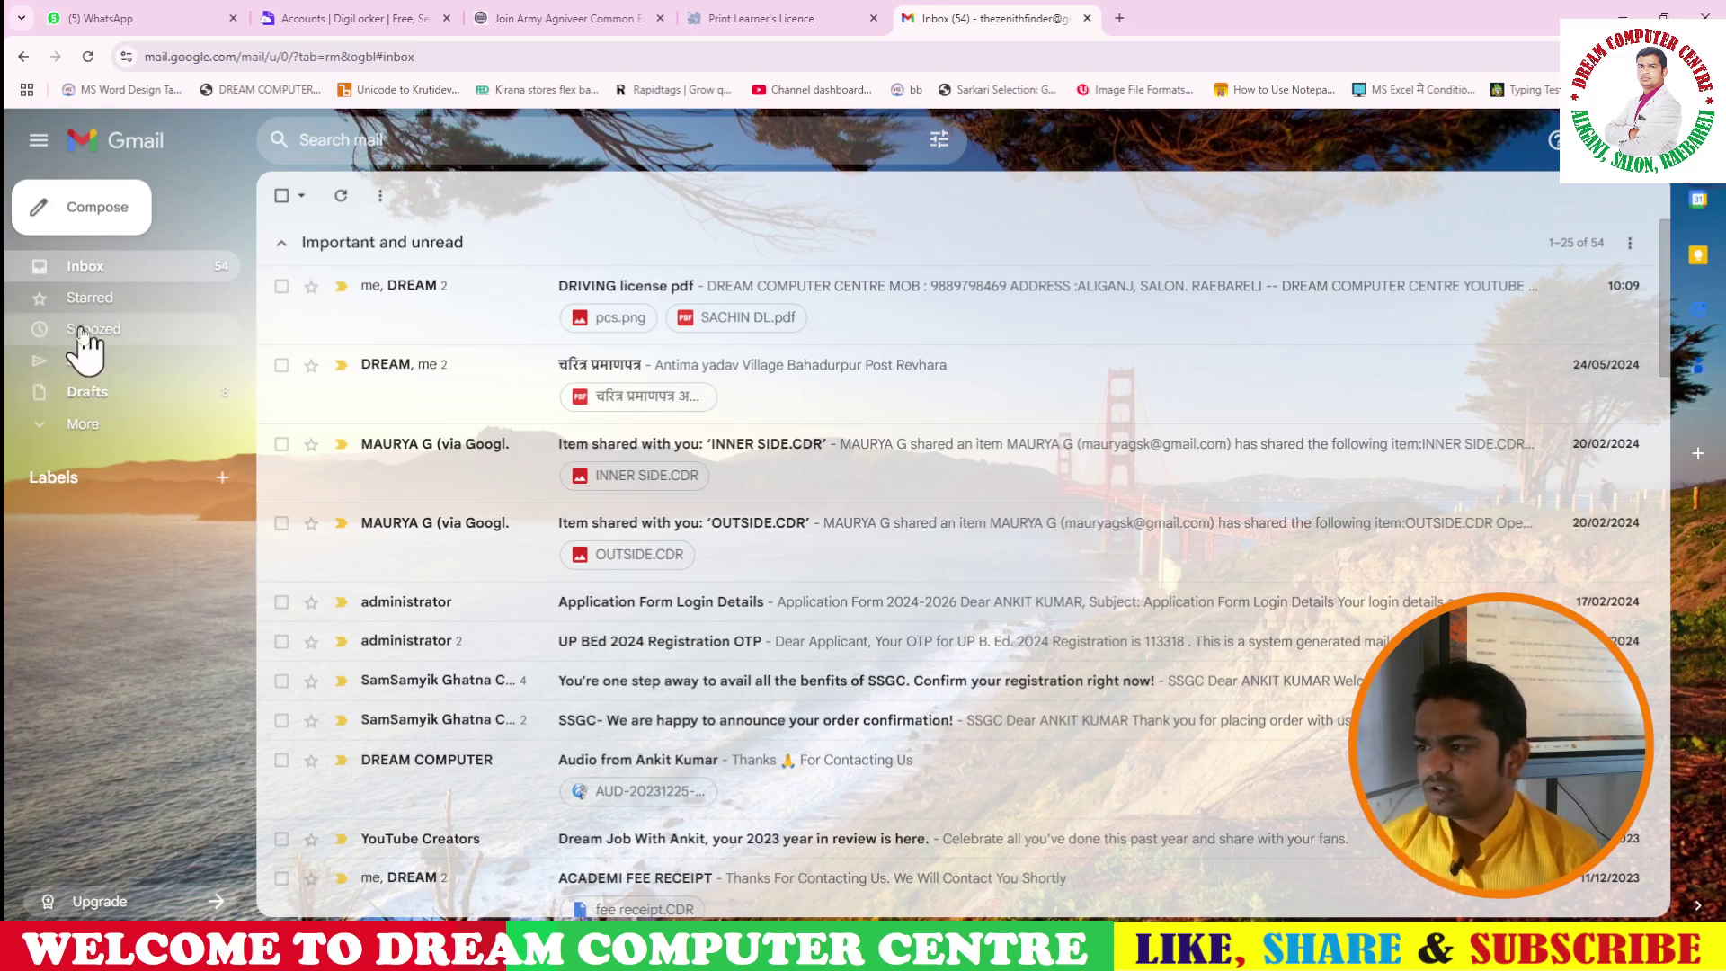
left_click(169, 329)
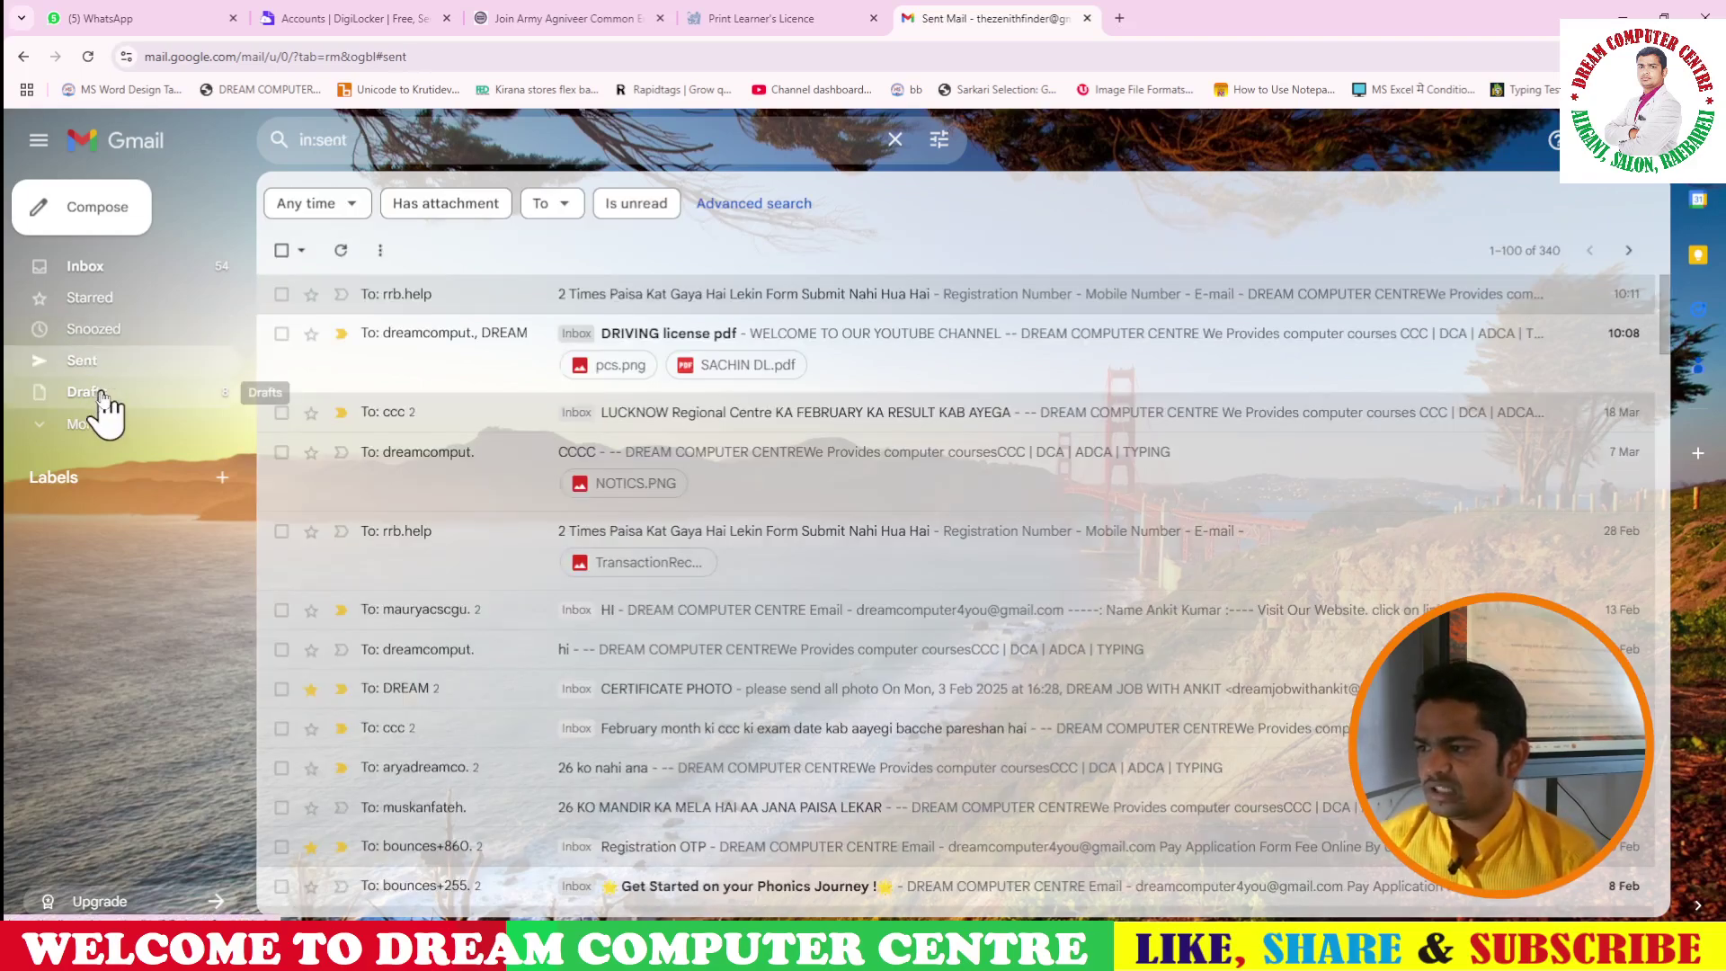
left_click(94, 392)
left_click(97, 424)
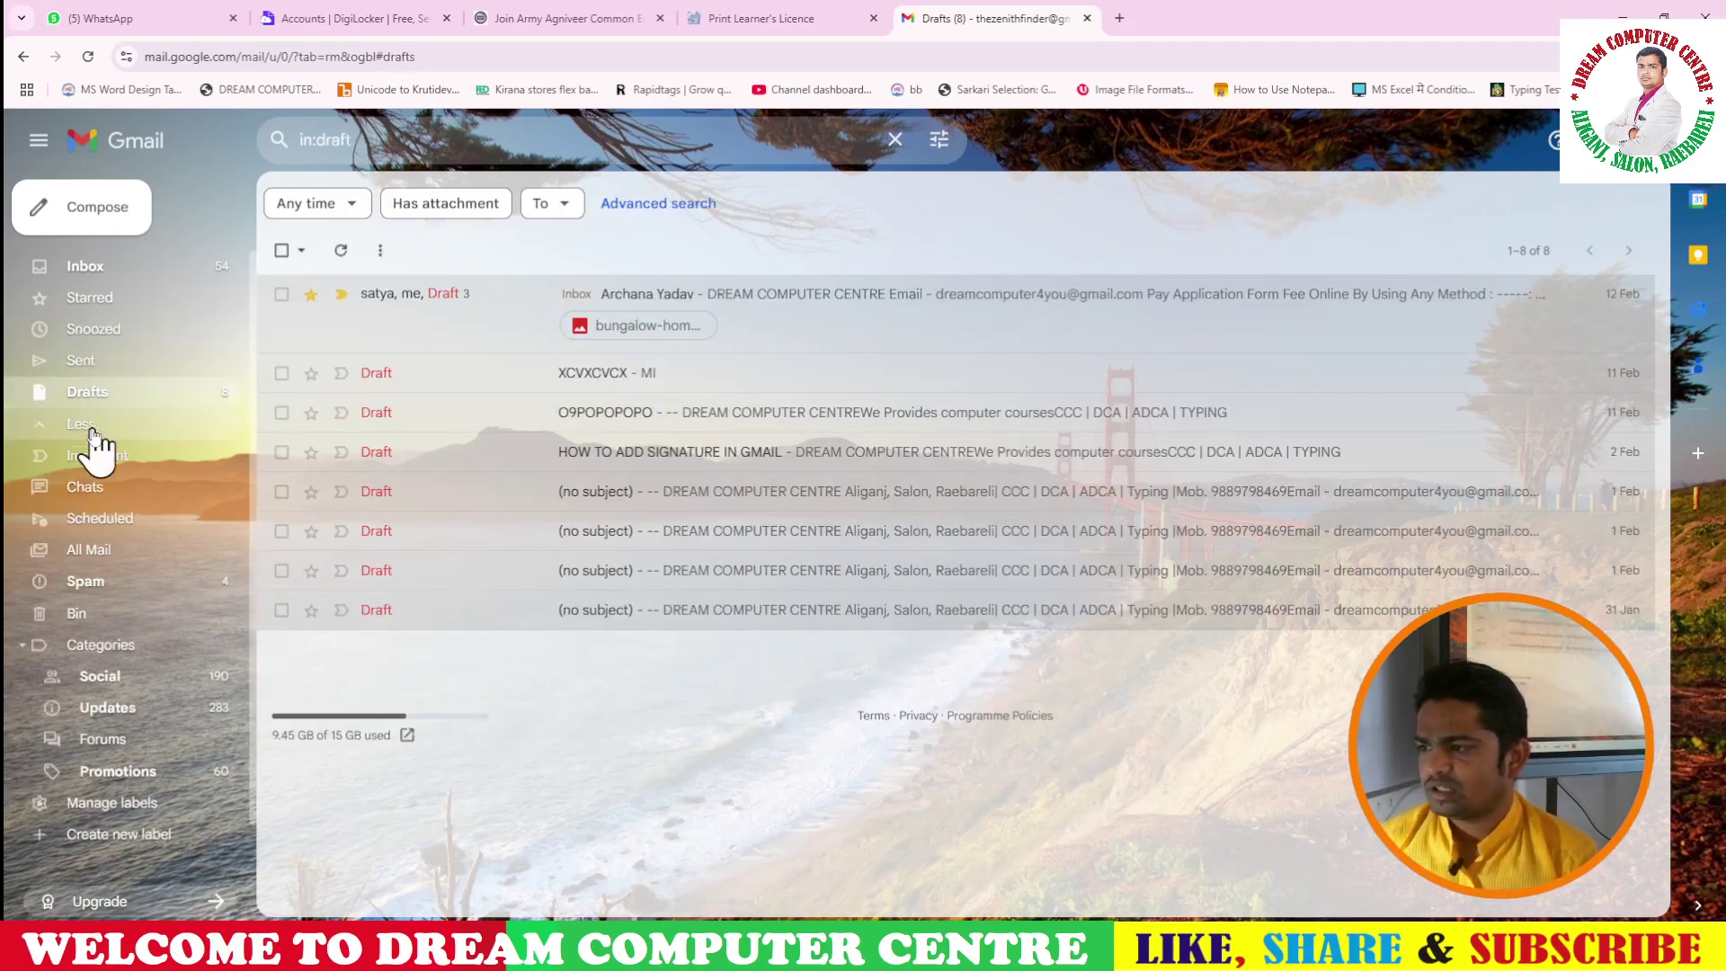
- Look through the Important and All Mail folders, then view the account details and dismiss them
scroll(117, 463, "down", 1)
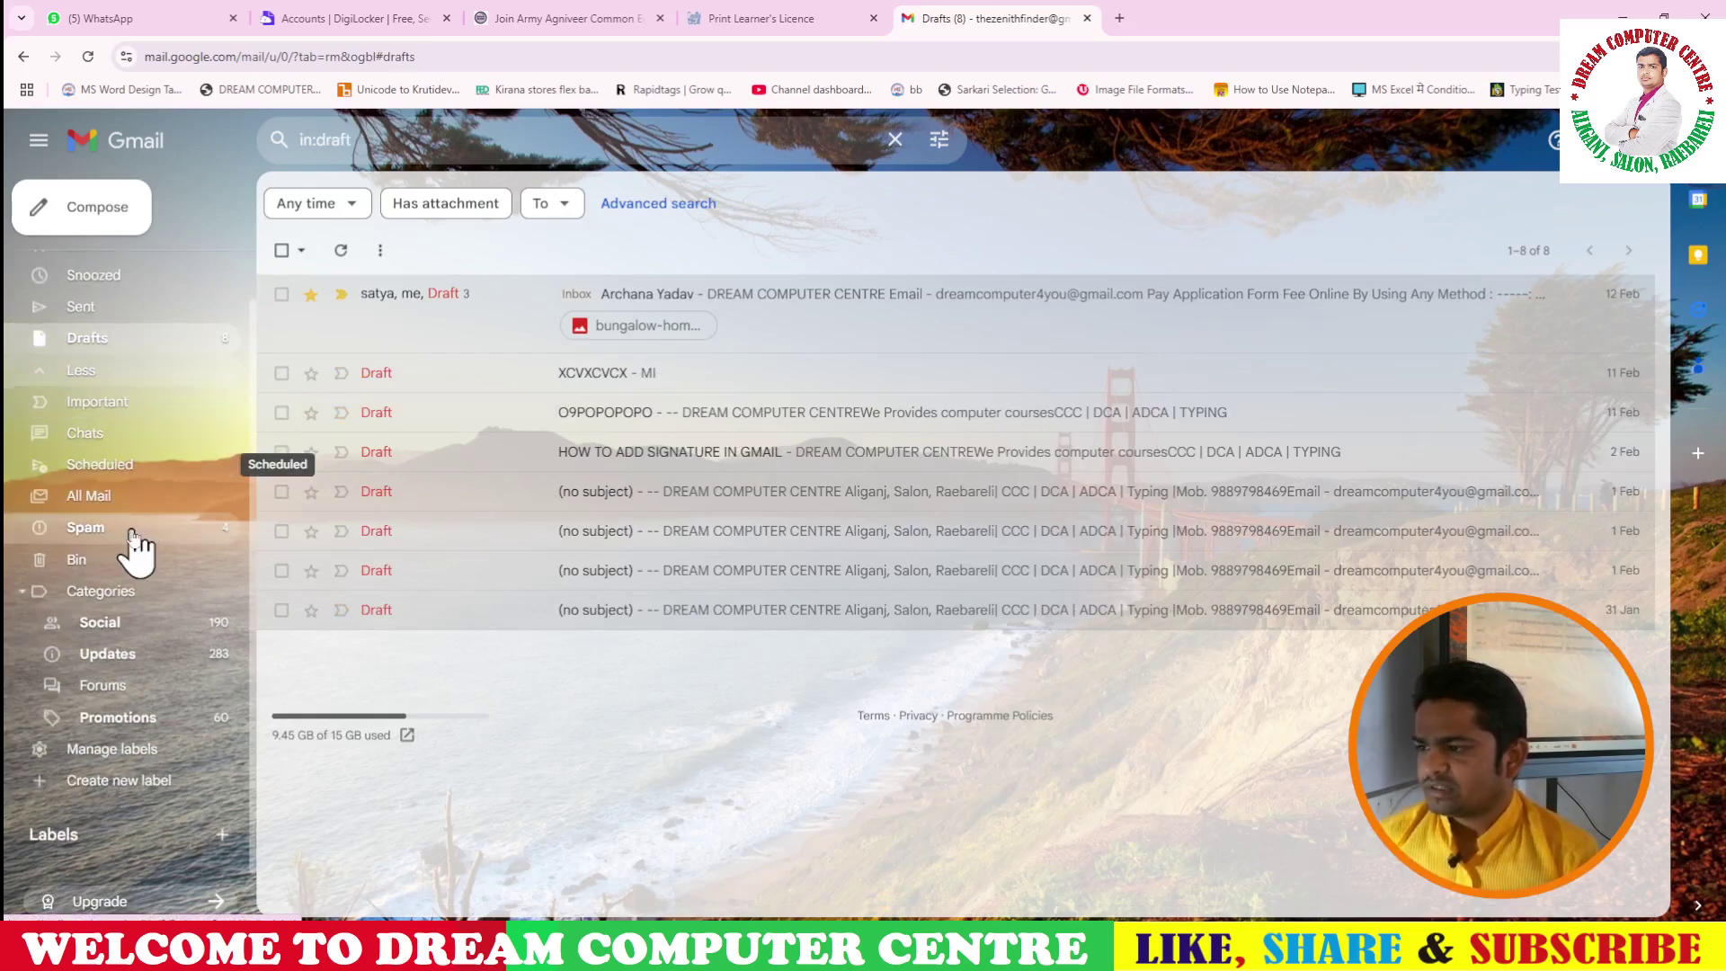
left_click(129, 414)
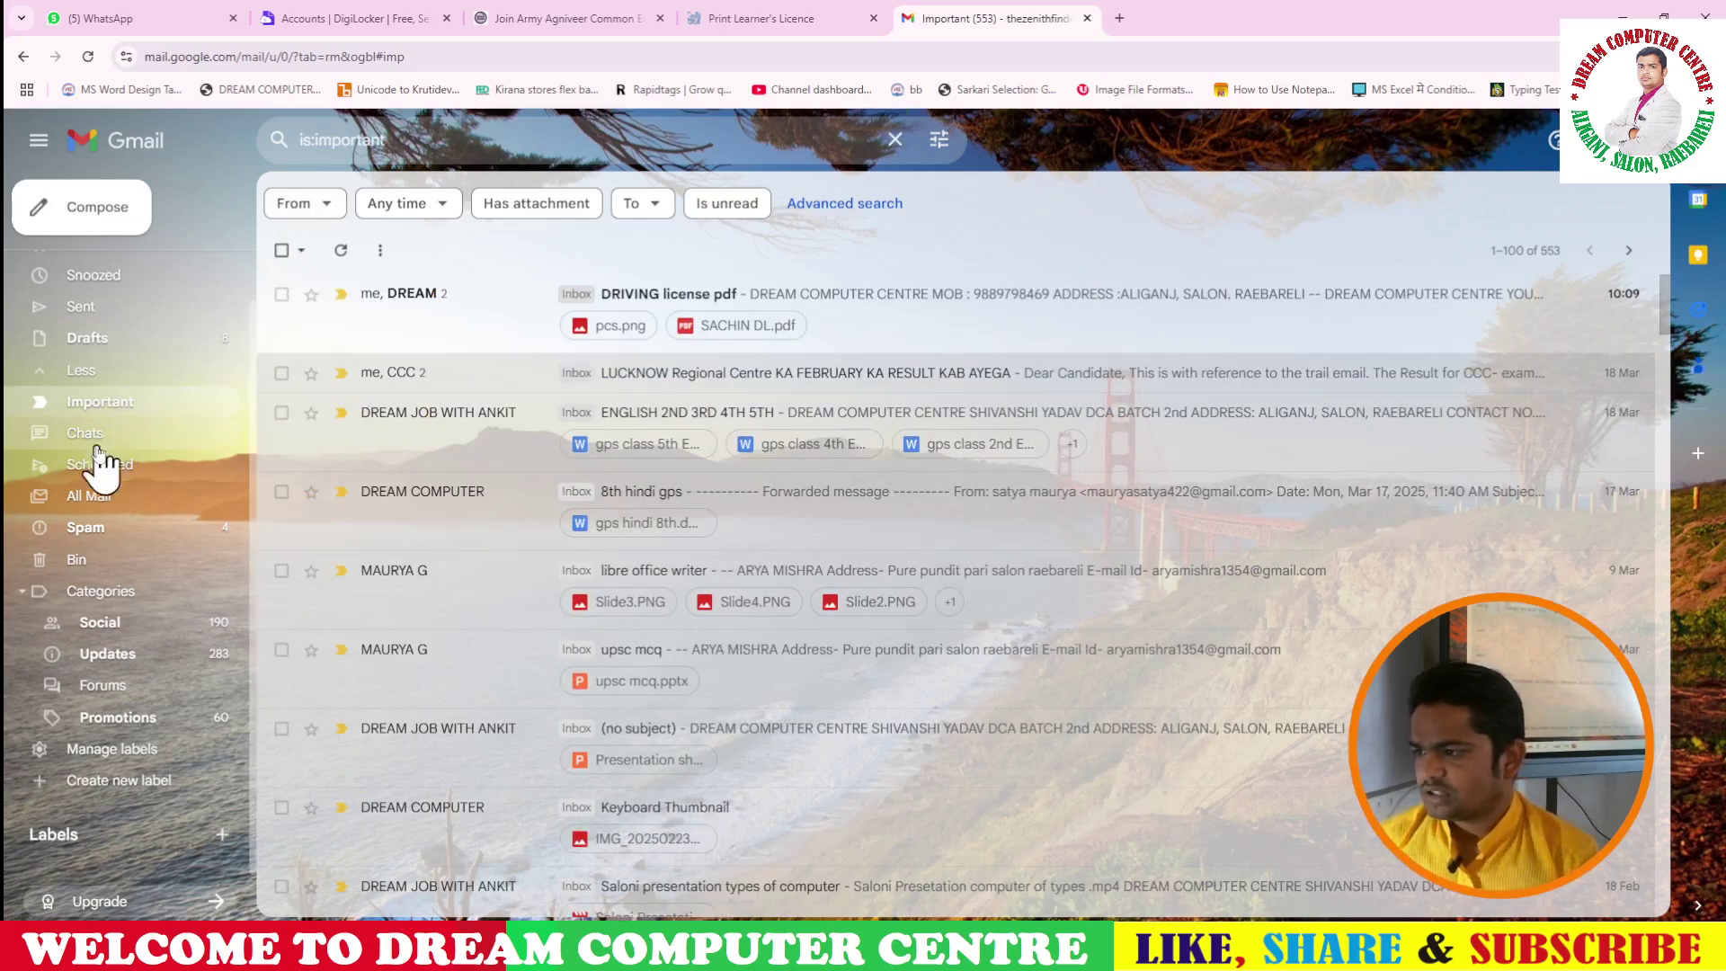
left_click(115, 500)
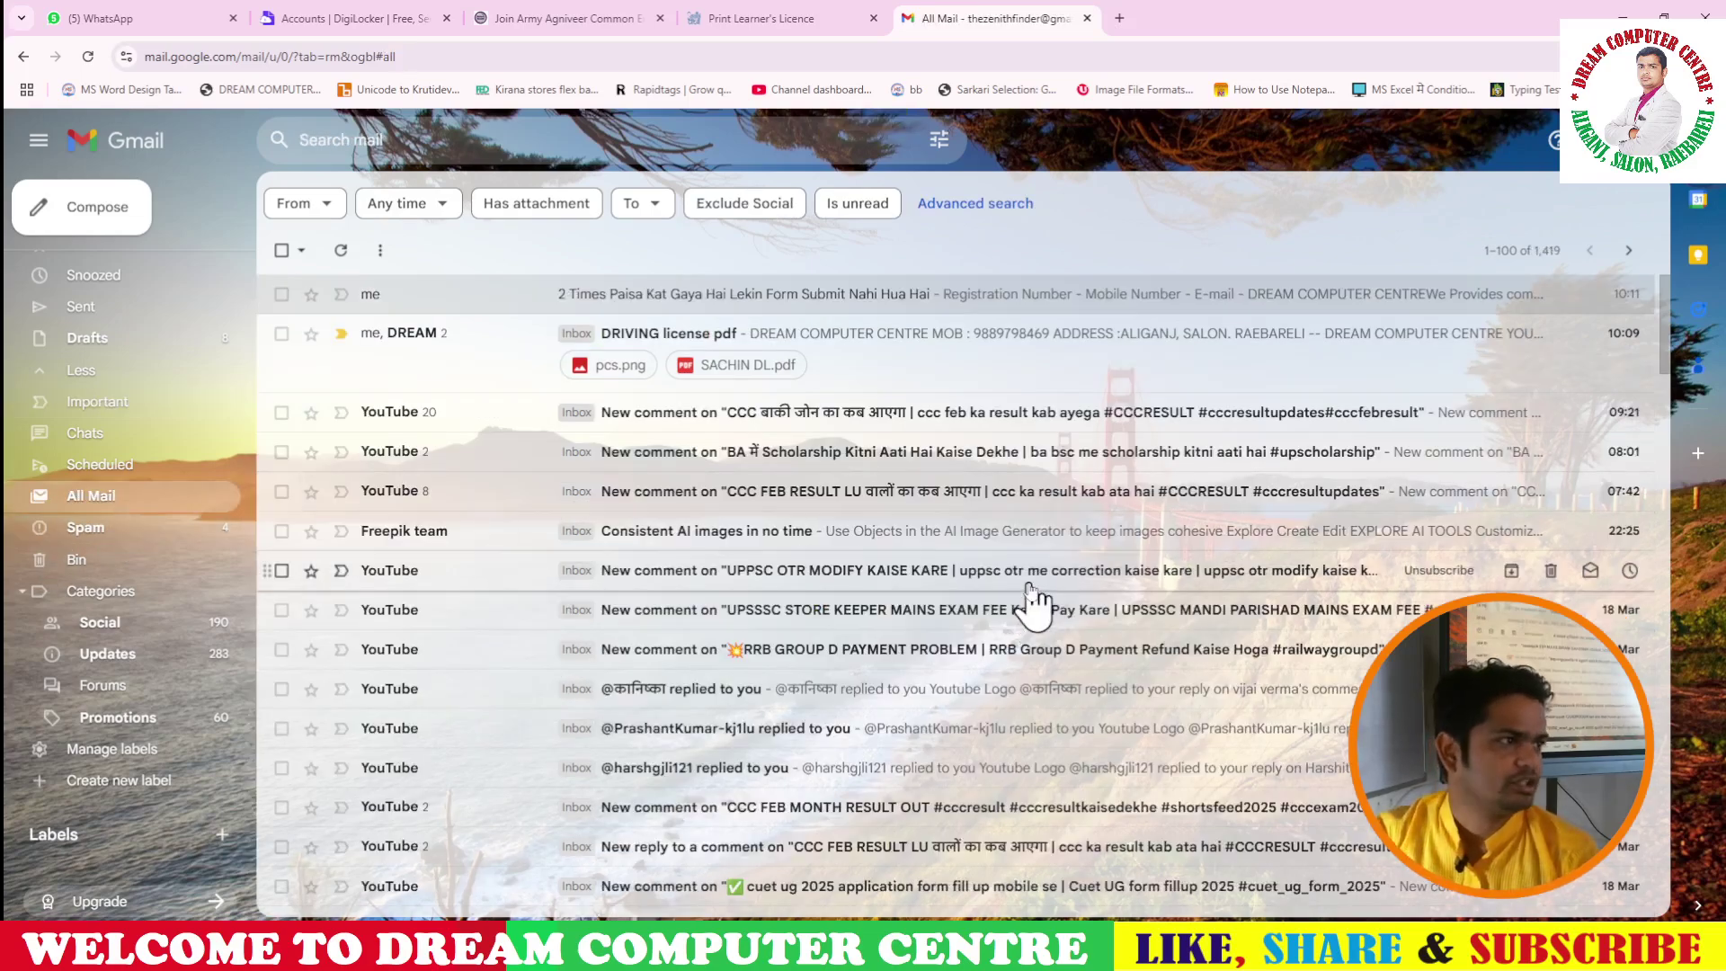
left_click(1699, 139)
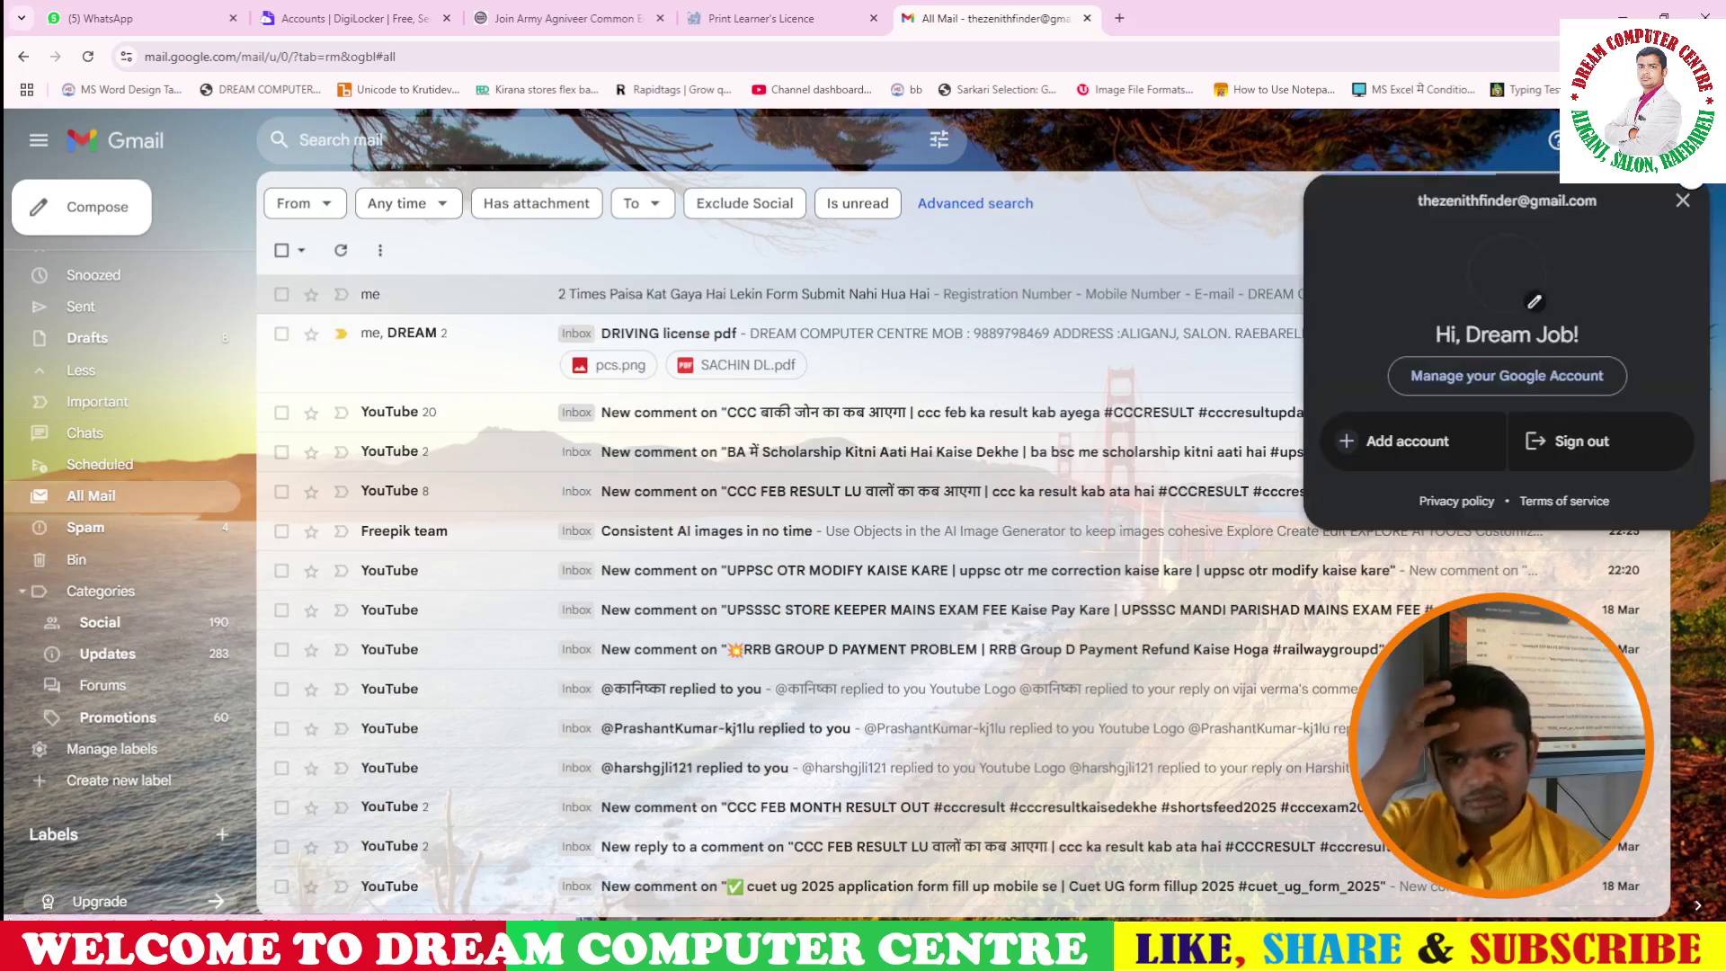
left_click(1229, 237)
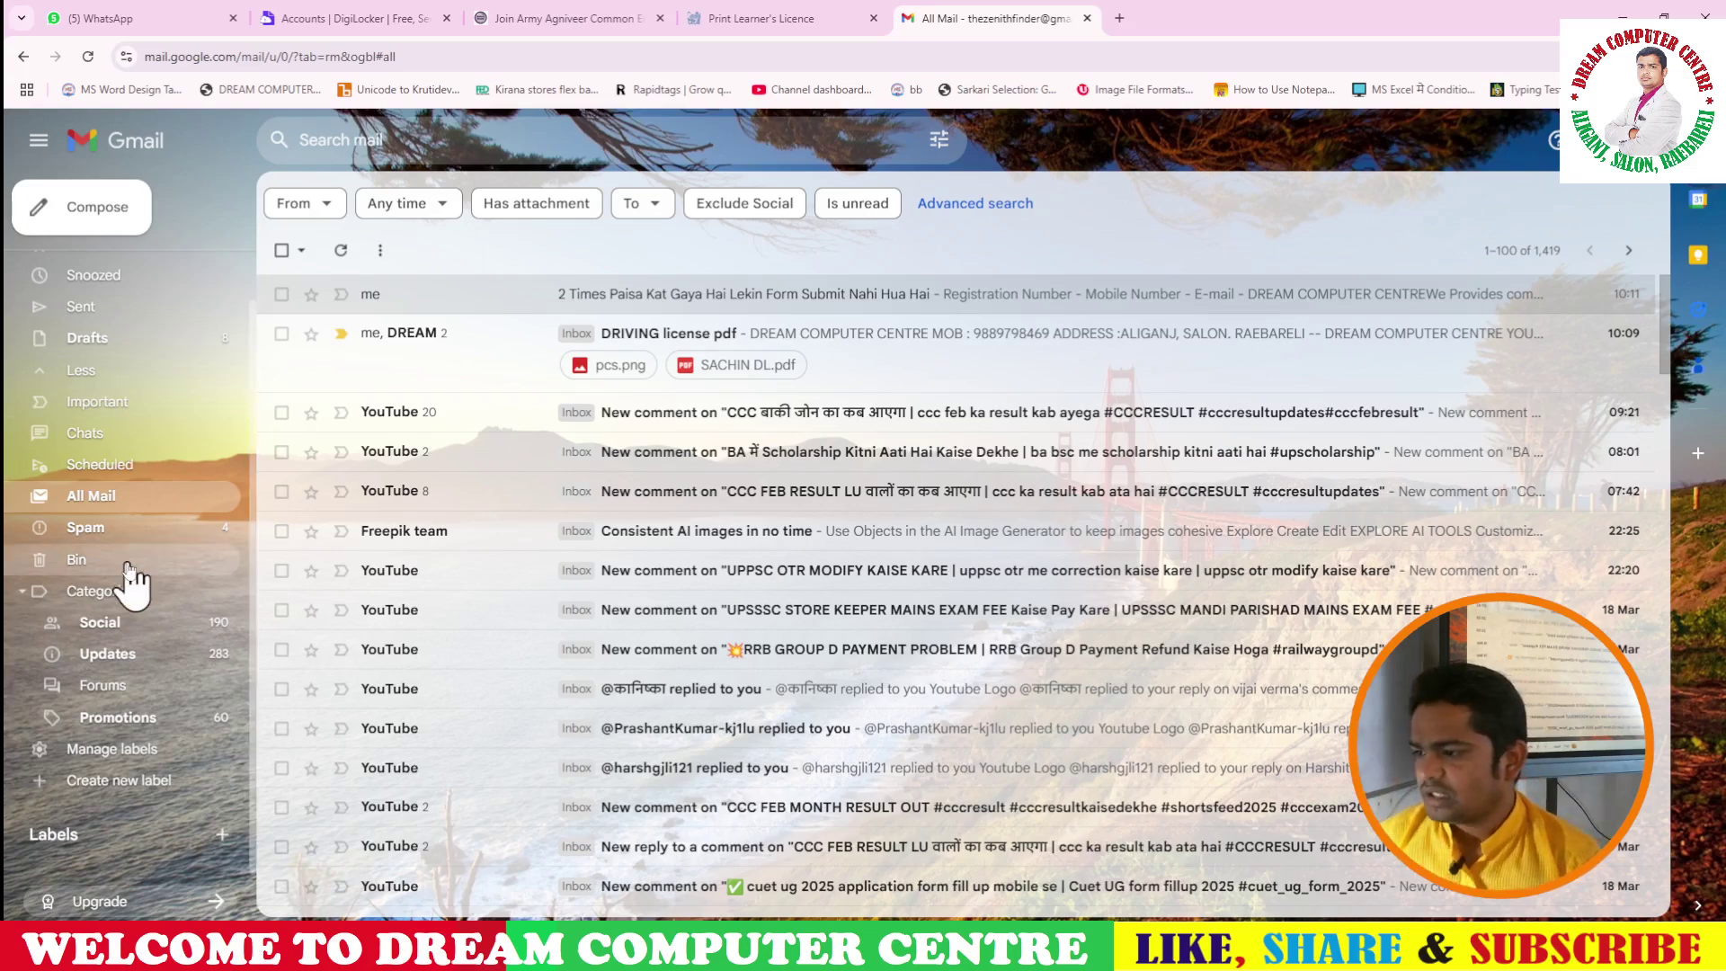
- Open the "Join the Nature's Canvas Drawing Contest now!" message in Spam, read it and report it as not spam
left_click(93, 532)
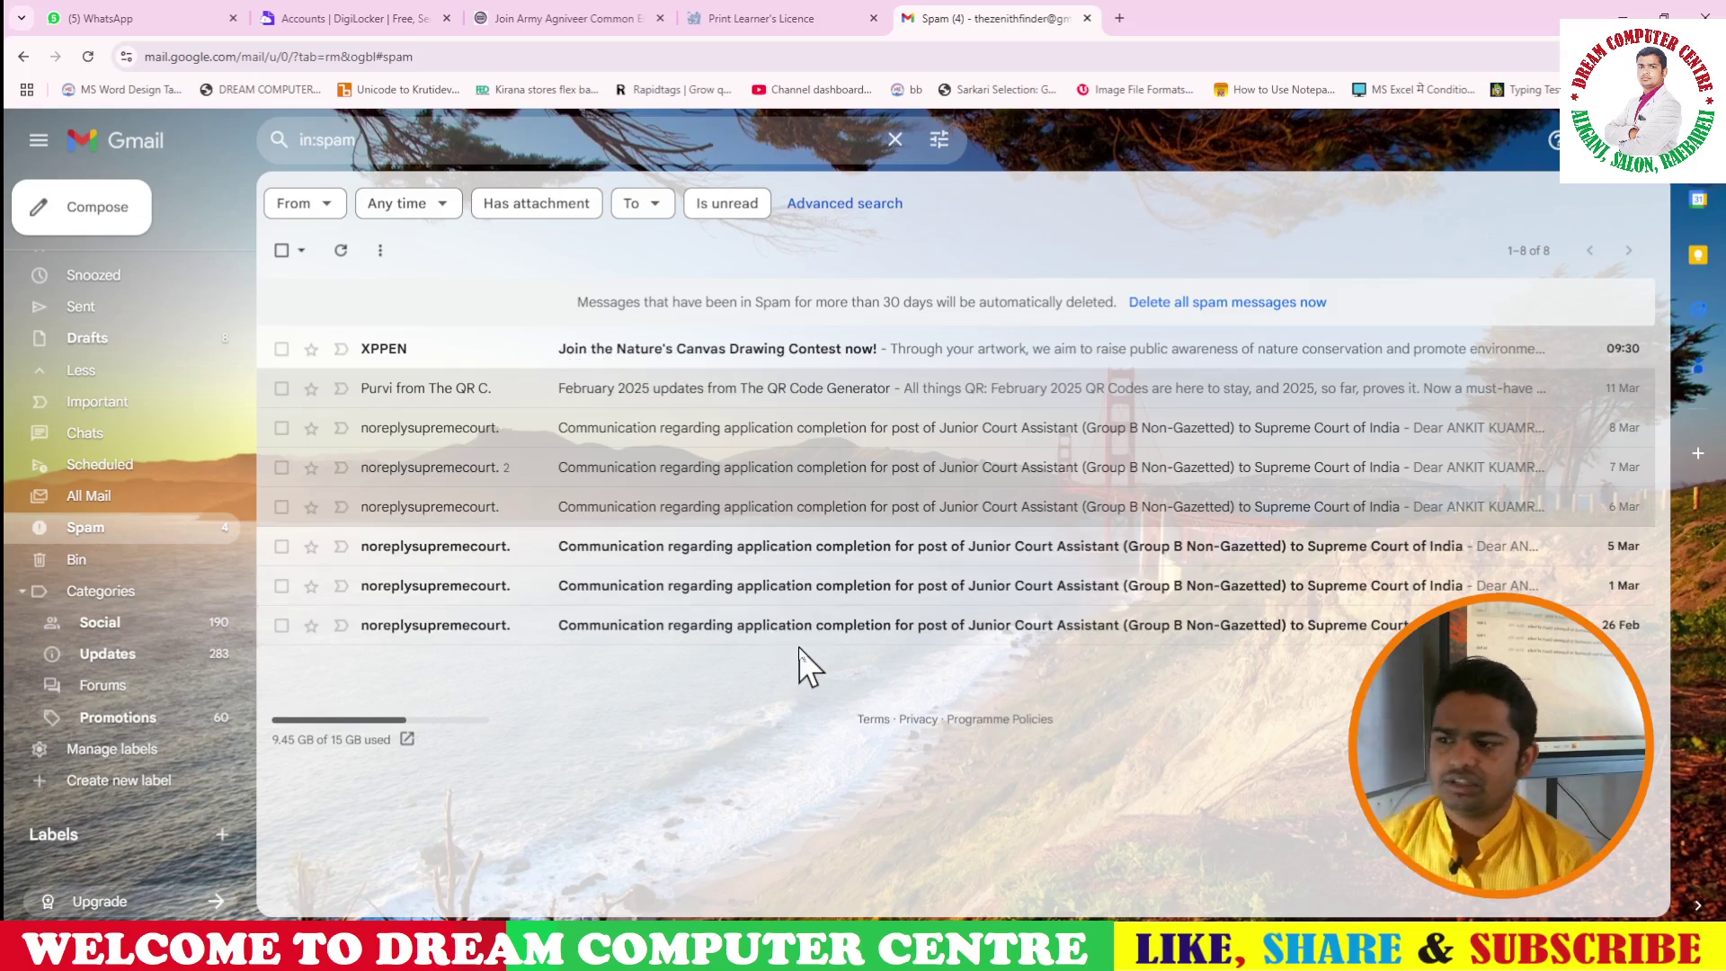
left_click(526, 354)
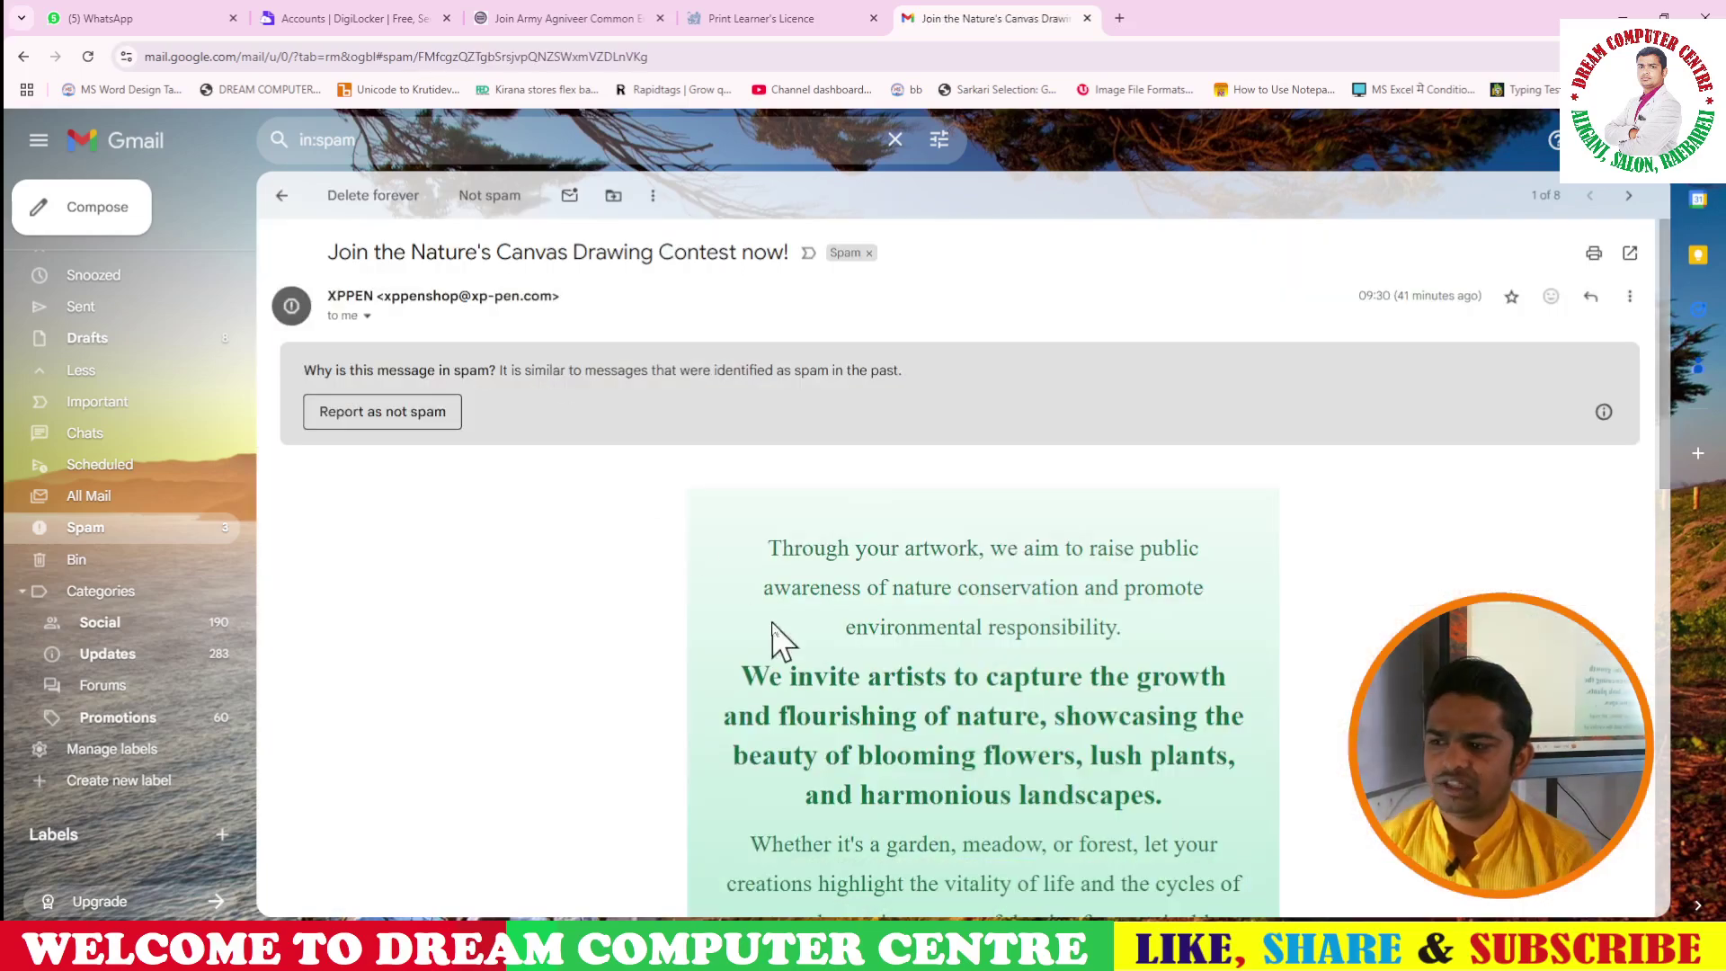
scroll(937, 687, "down", 10)
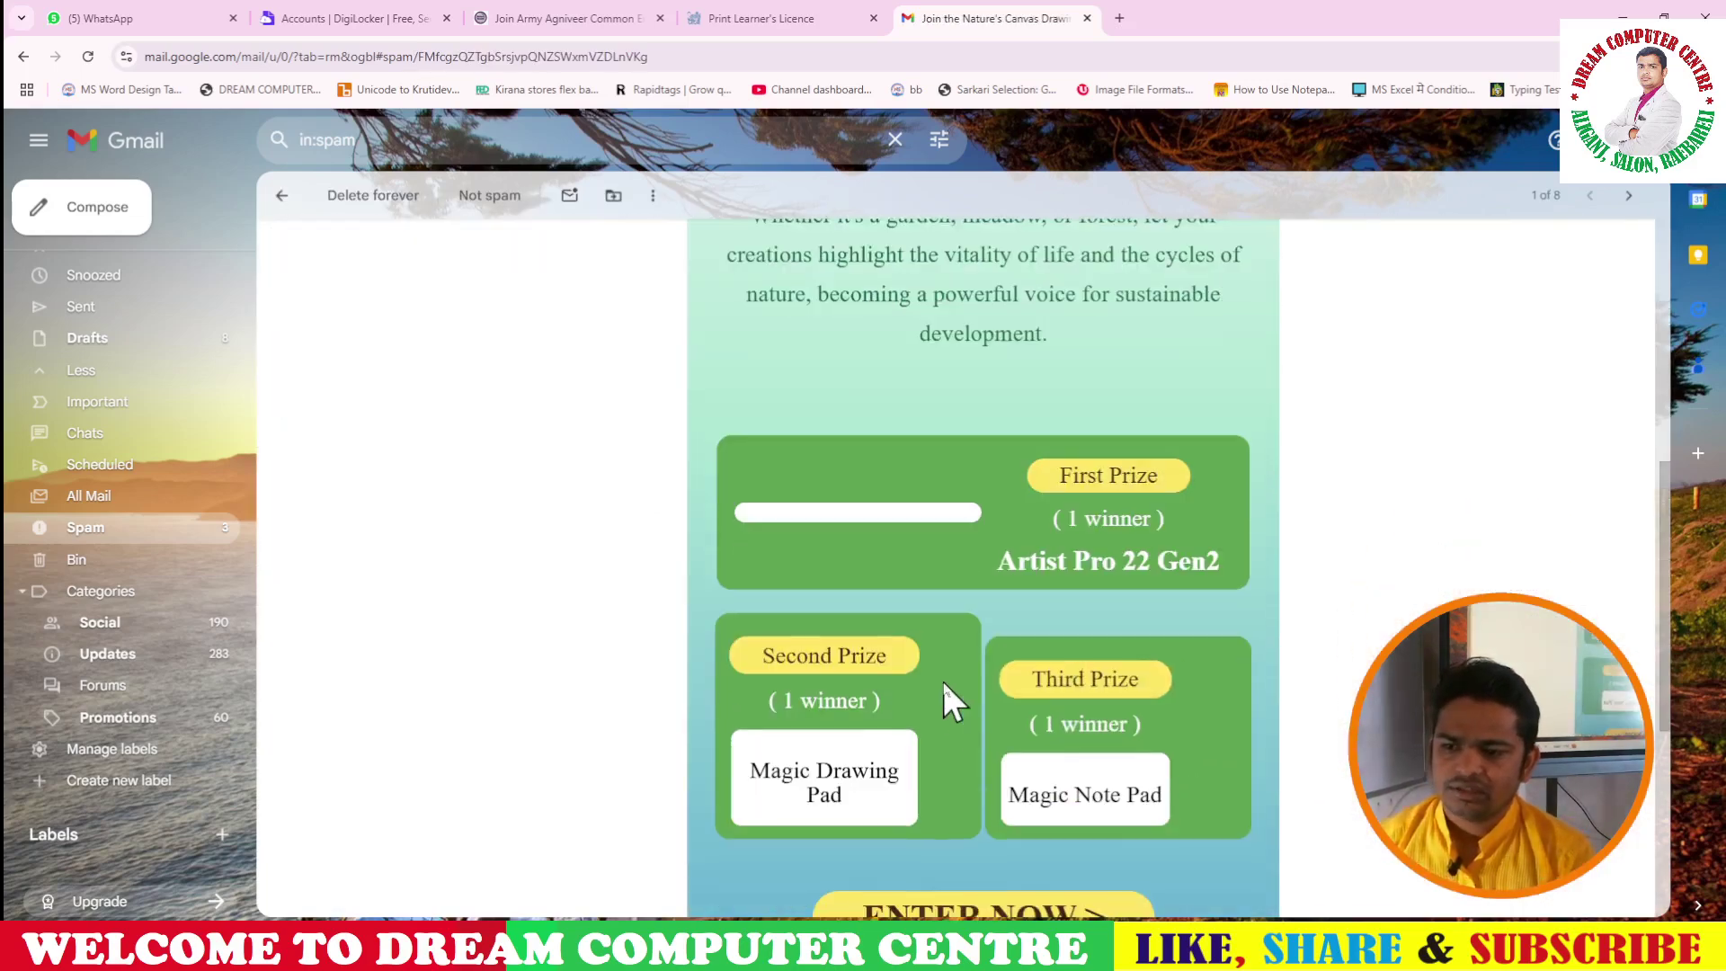
scroll(944, 688, "up", 10)
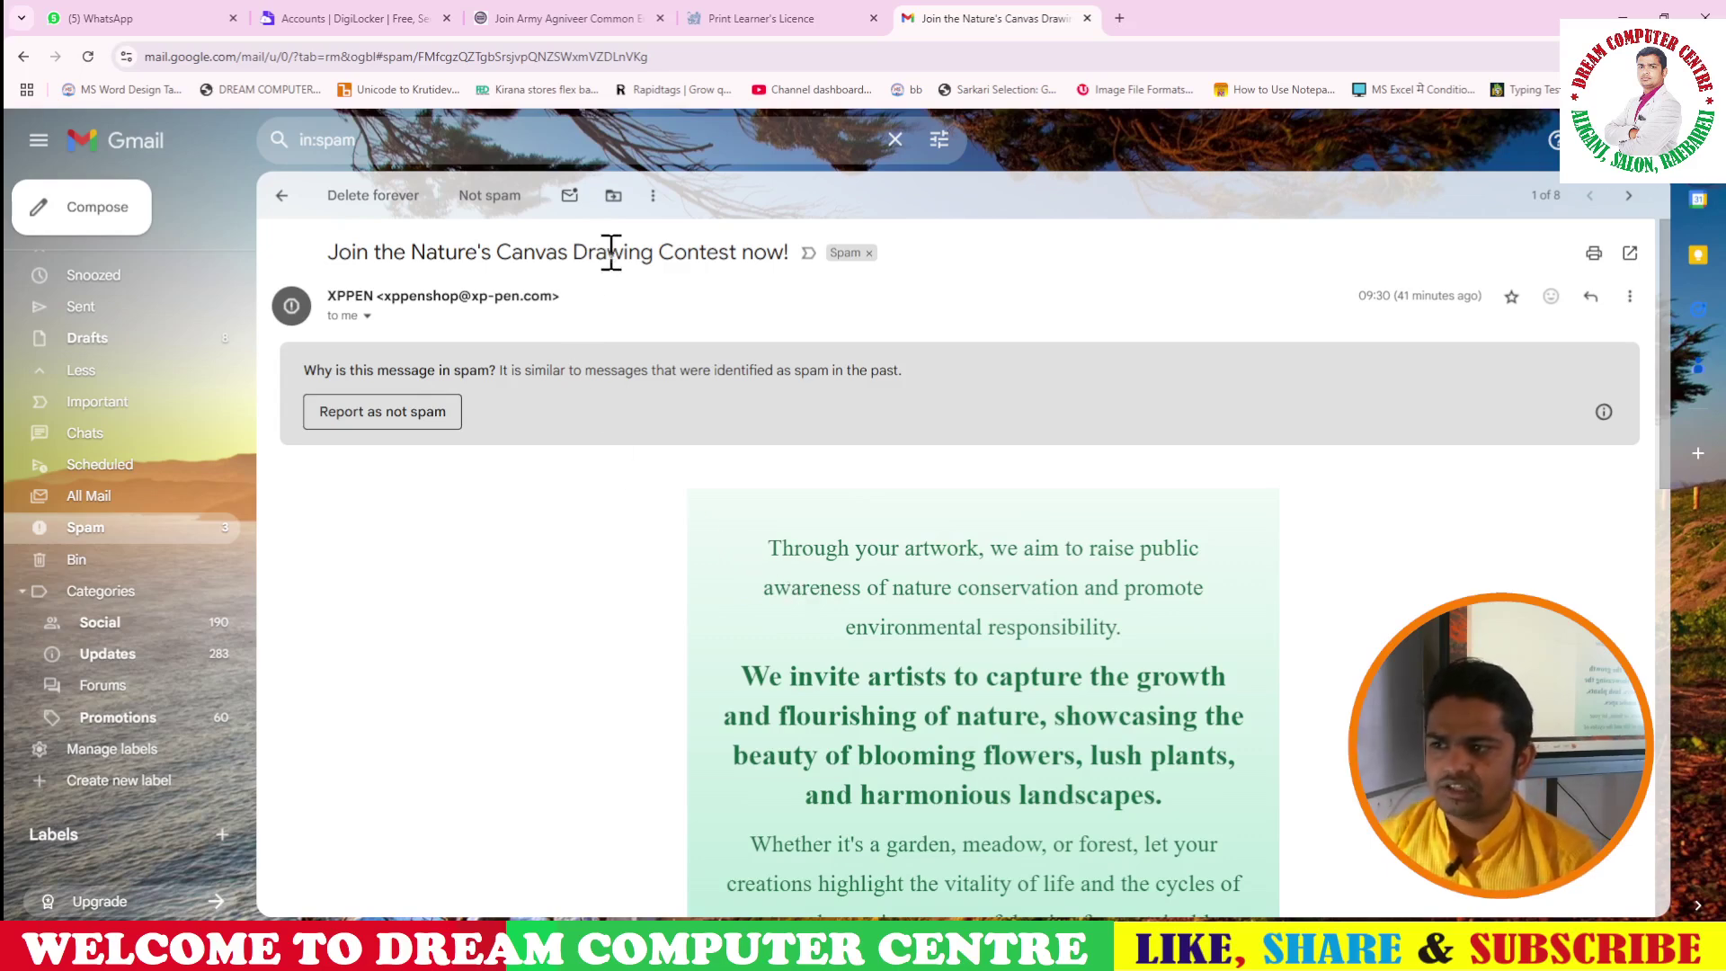
left_click(653, 196)
left_click(553, 518)
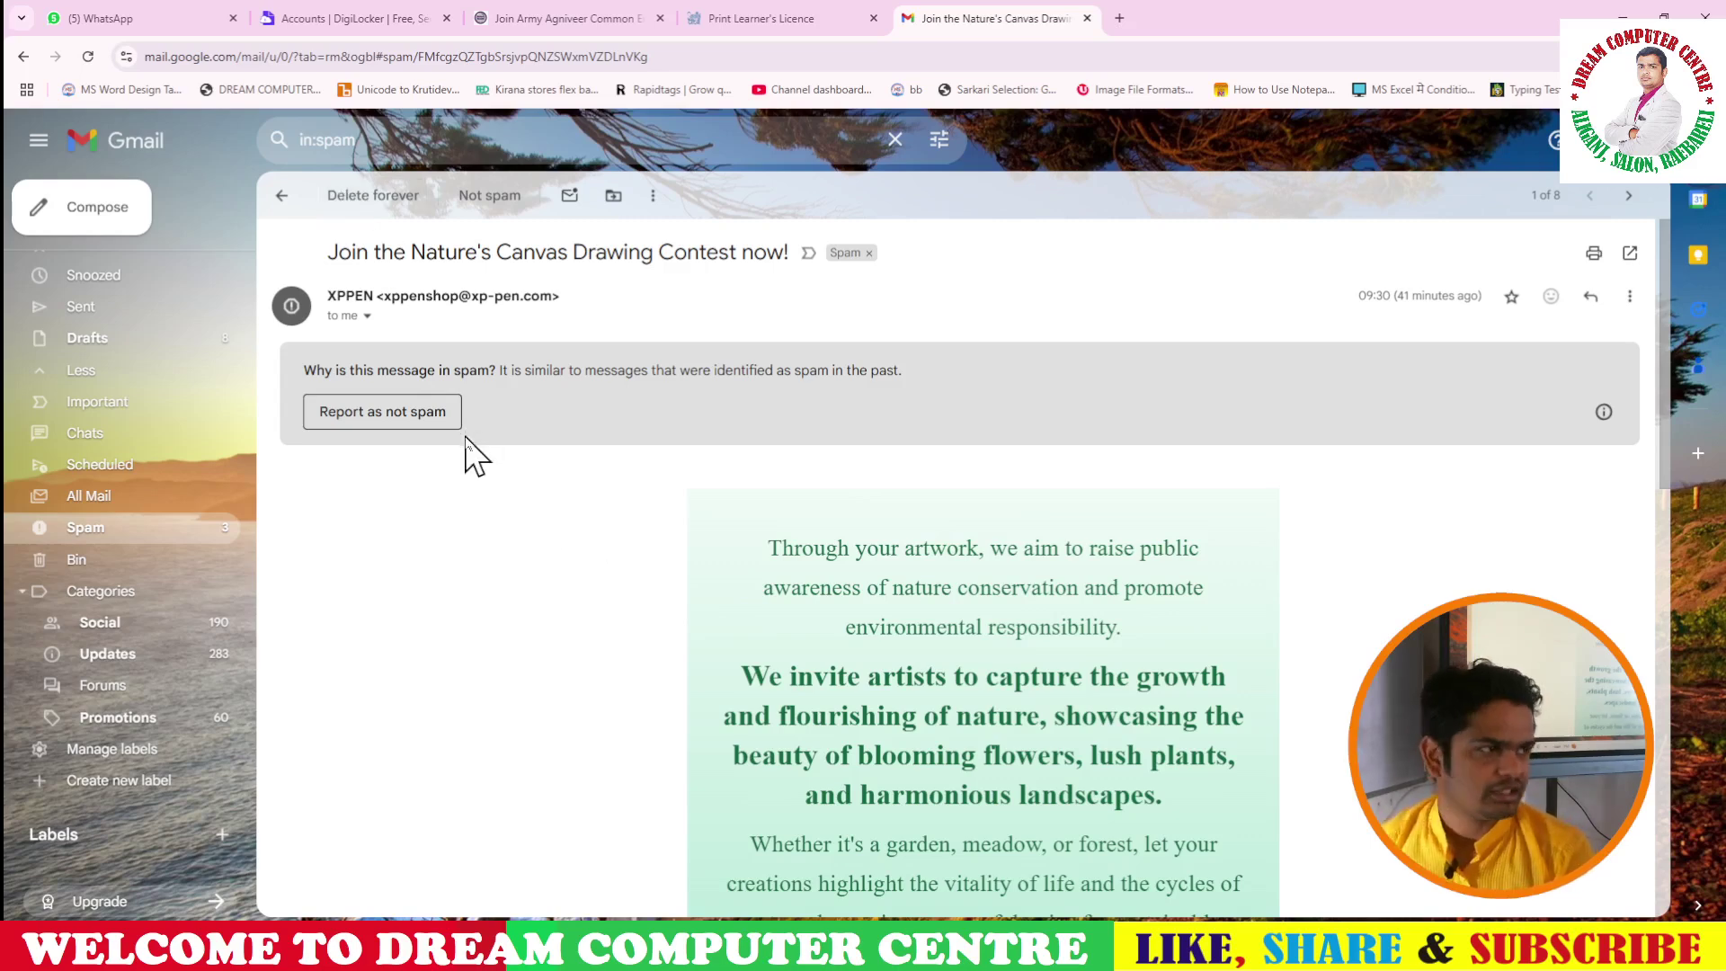
left_click(378, 413)
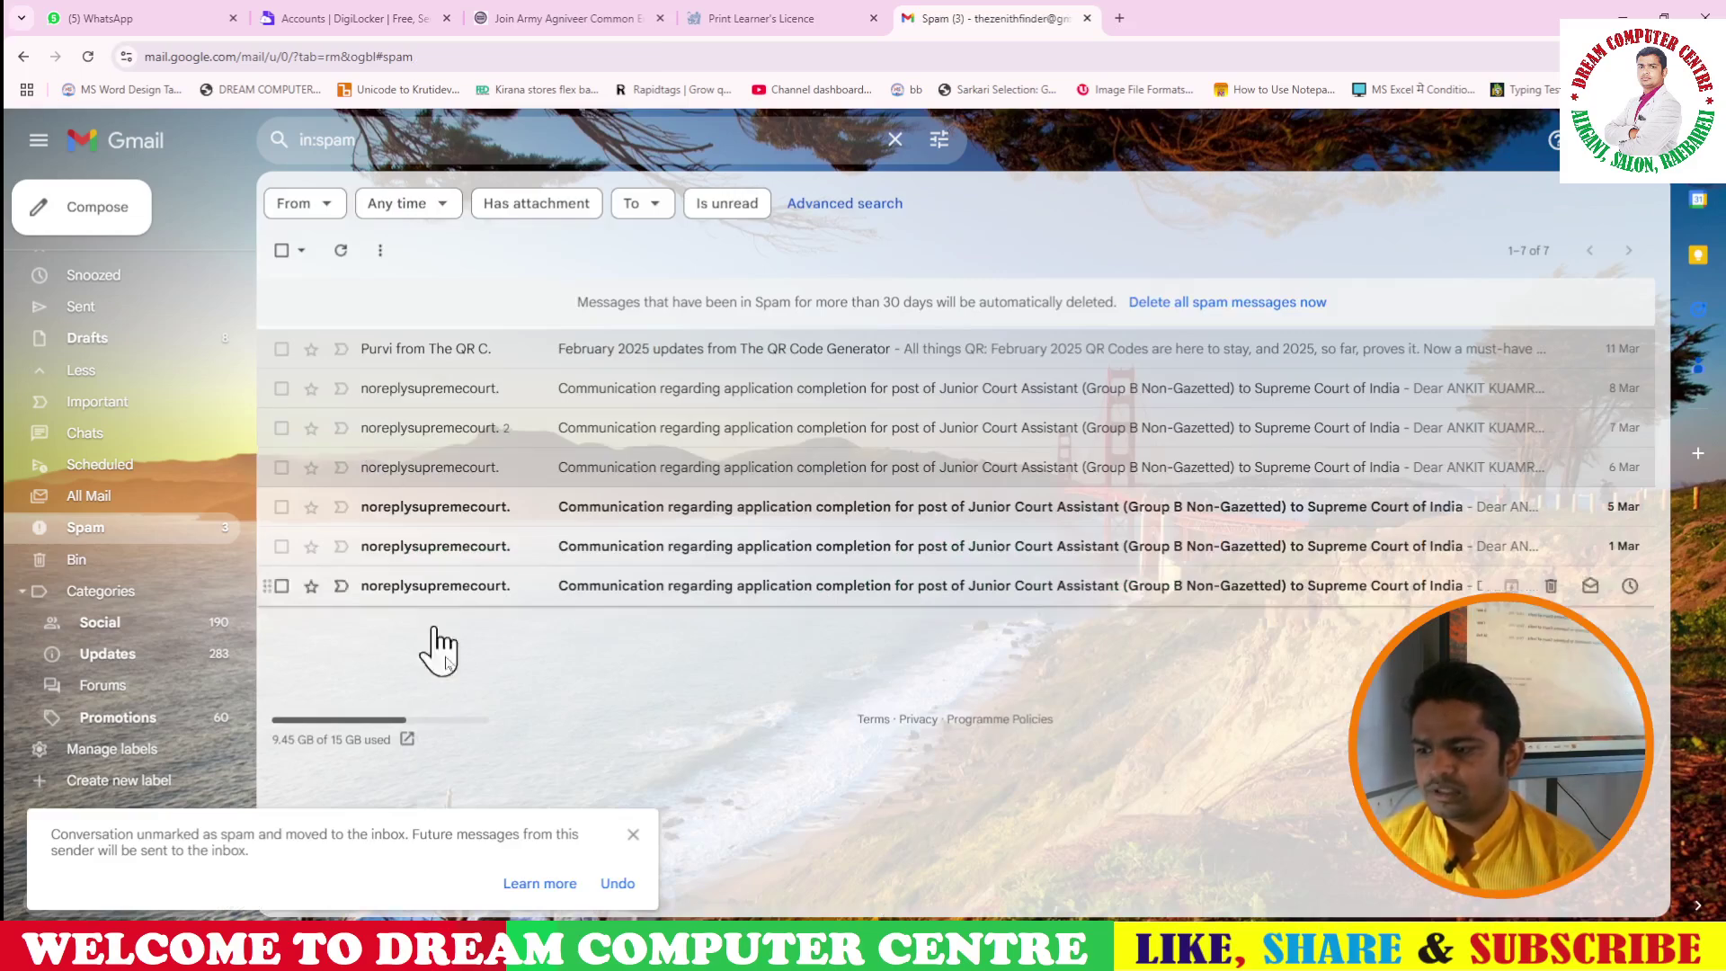
- Check the Inbox for the message that was moved out of Spam
scroll(115, 423, "up", 2)
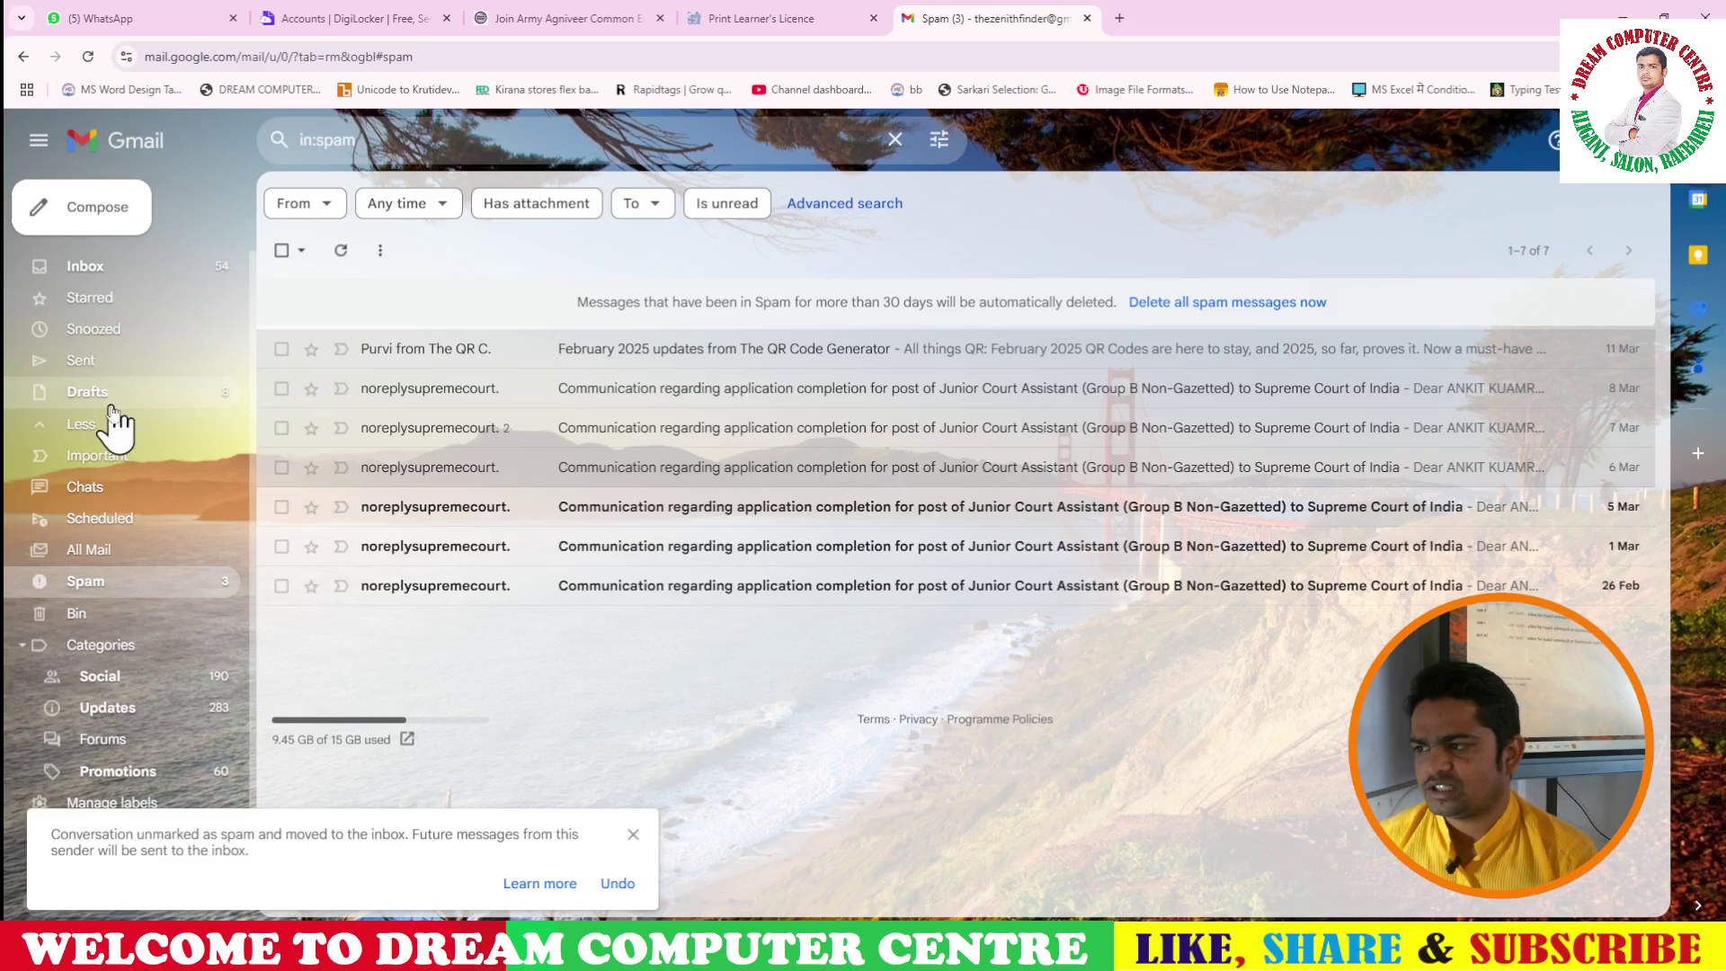
left_click(127, 286)
scroll(567, 605, "down", 4)
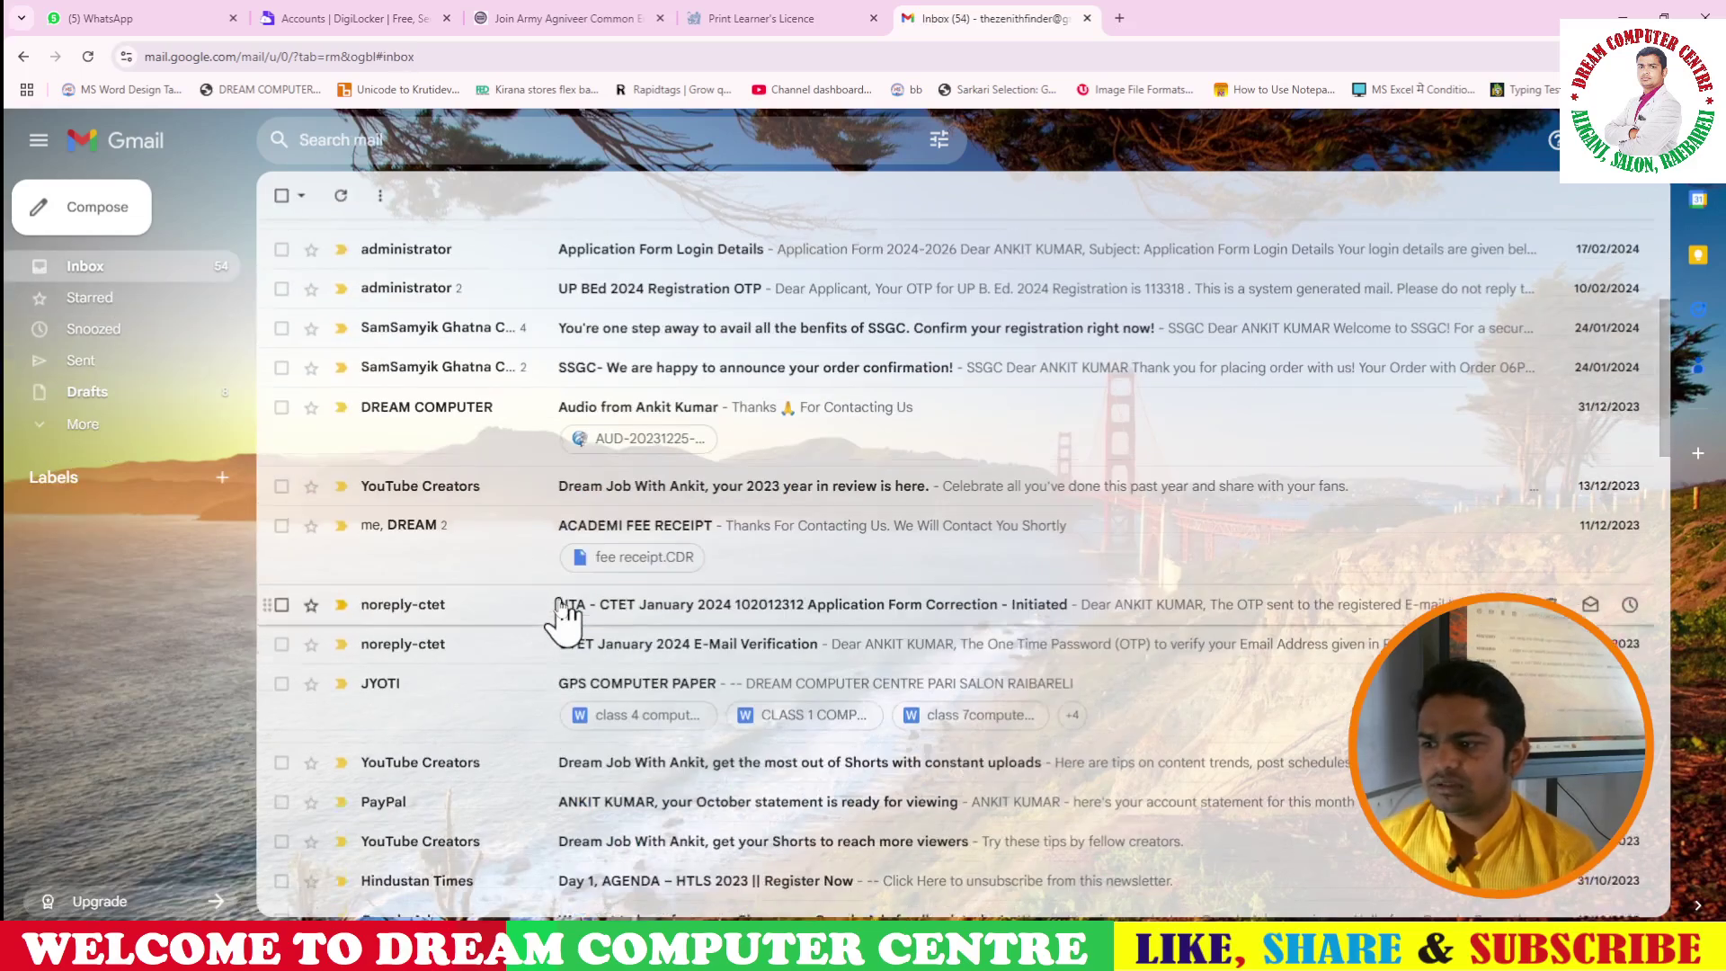
scroll(551, 662, "up", 4)
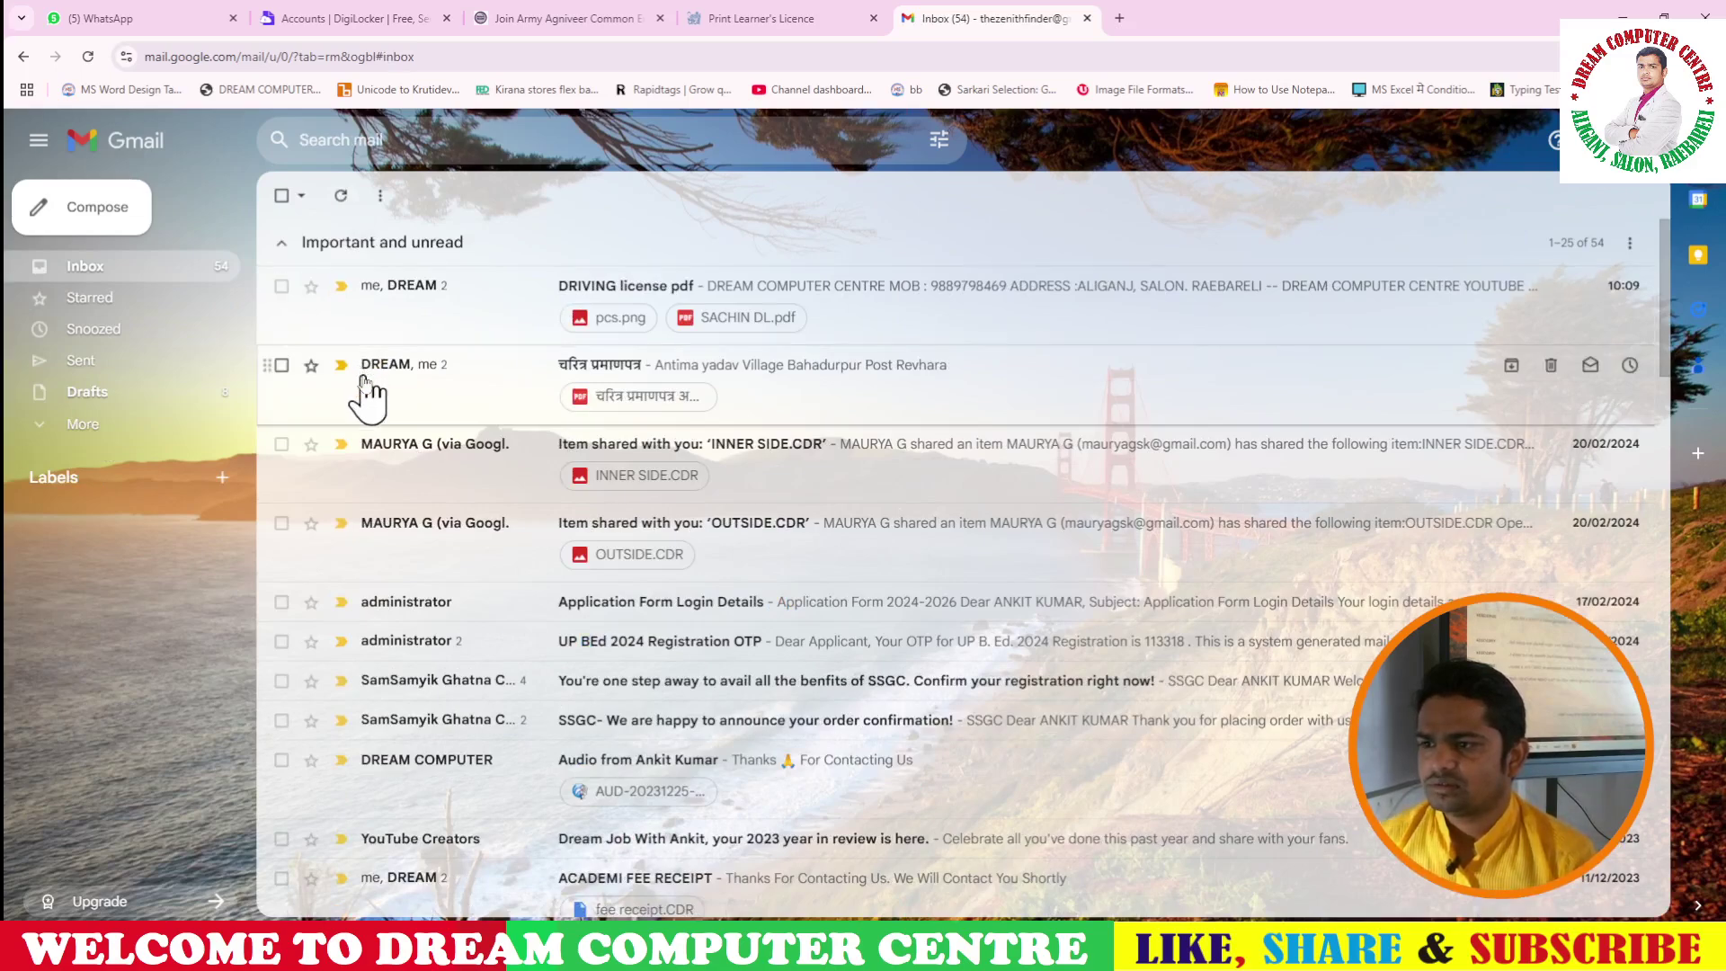
- Read the 8 Mar and 5 Mar Junior Court Assistant messages in Spam and return to the spam list
left_click(99, 423)
scroll(123, 567, "down", 1)
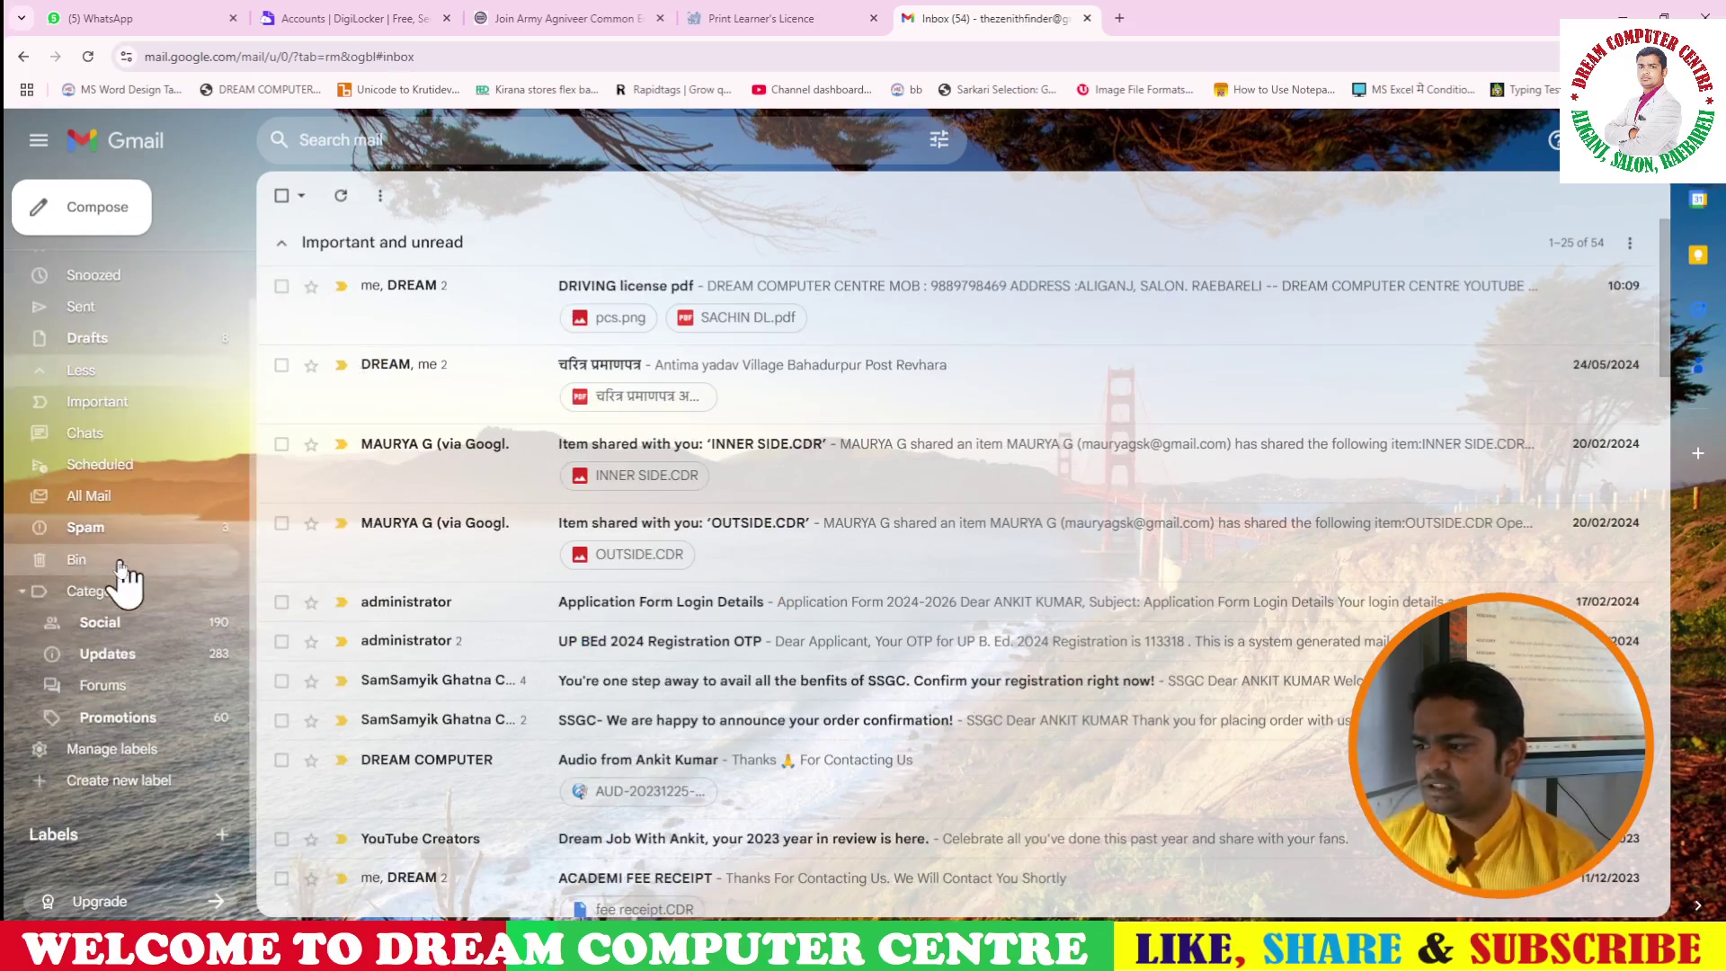
left_click(90, 527)
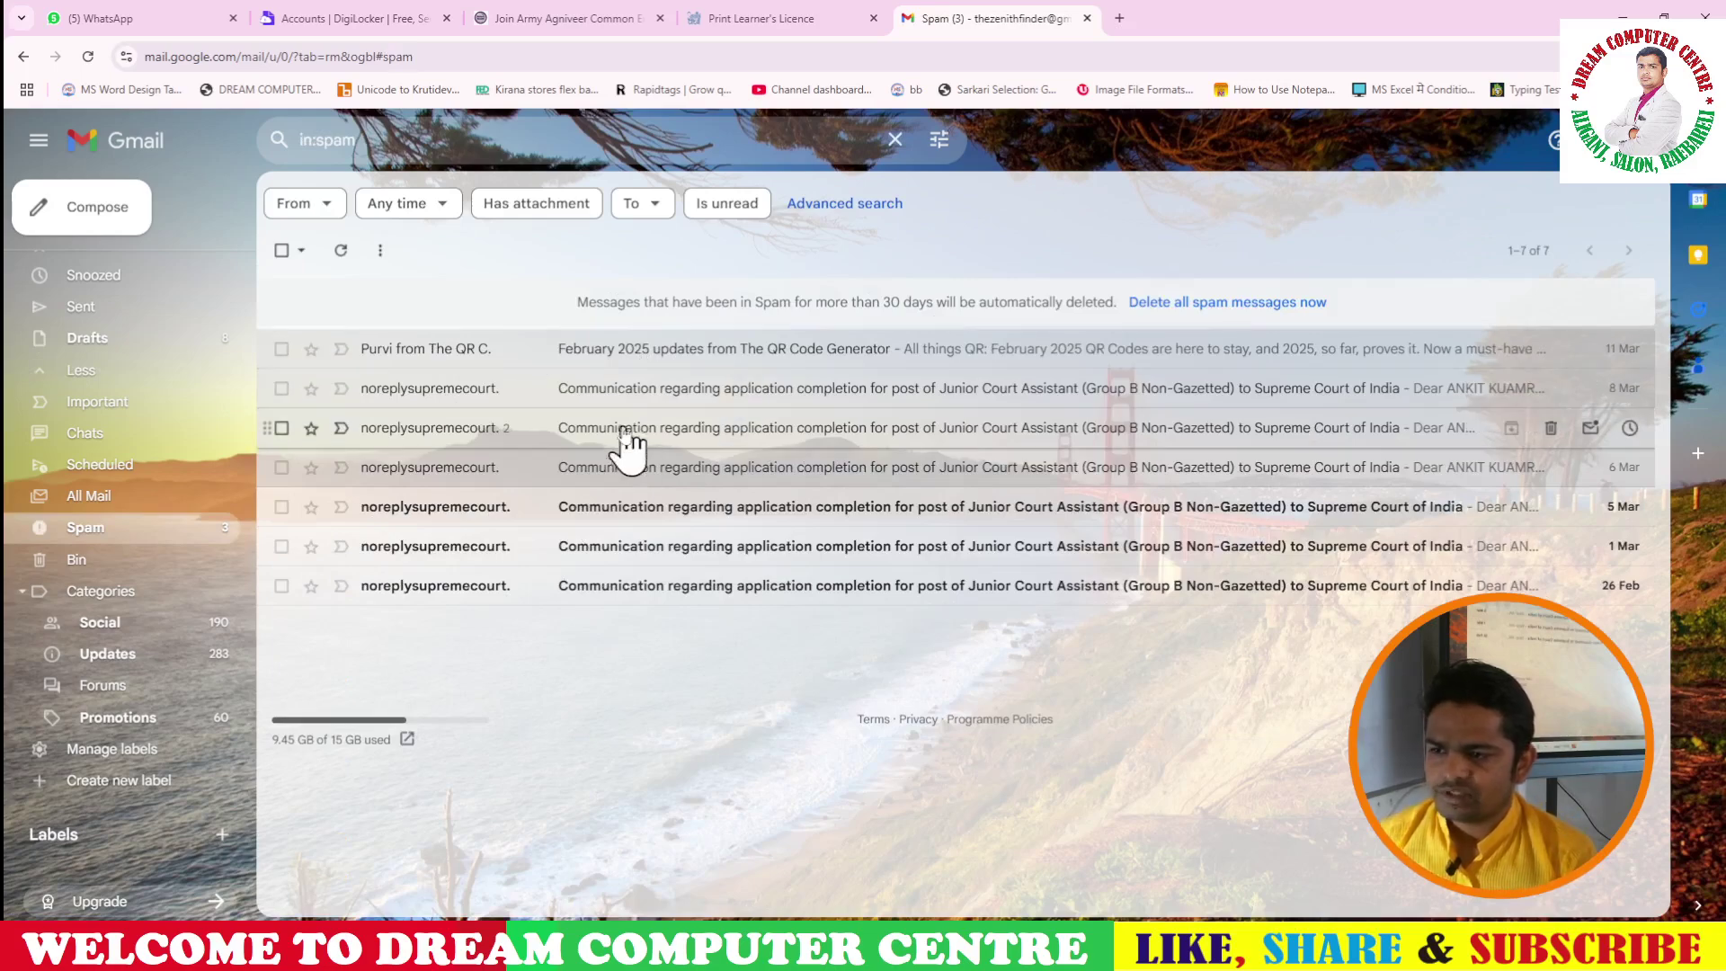
left_click(634, 396)
scroll(467, 522, "down", 1)
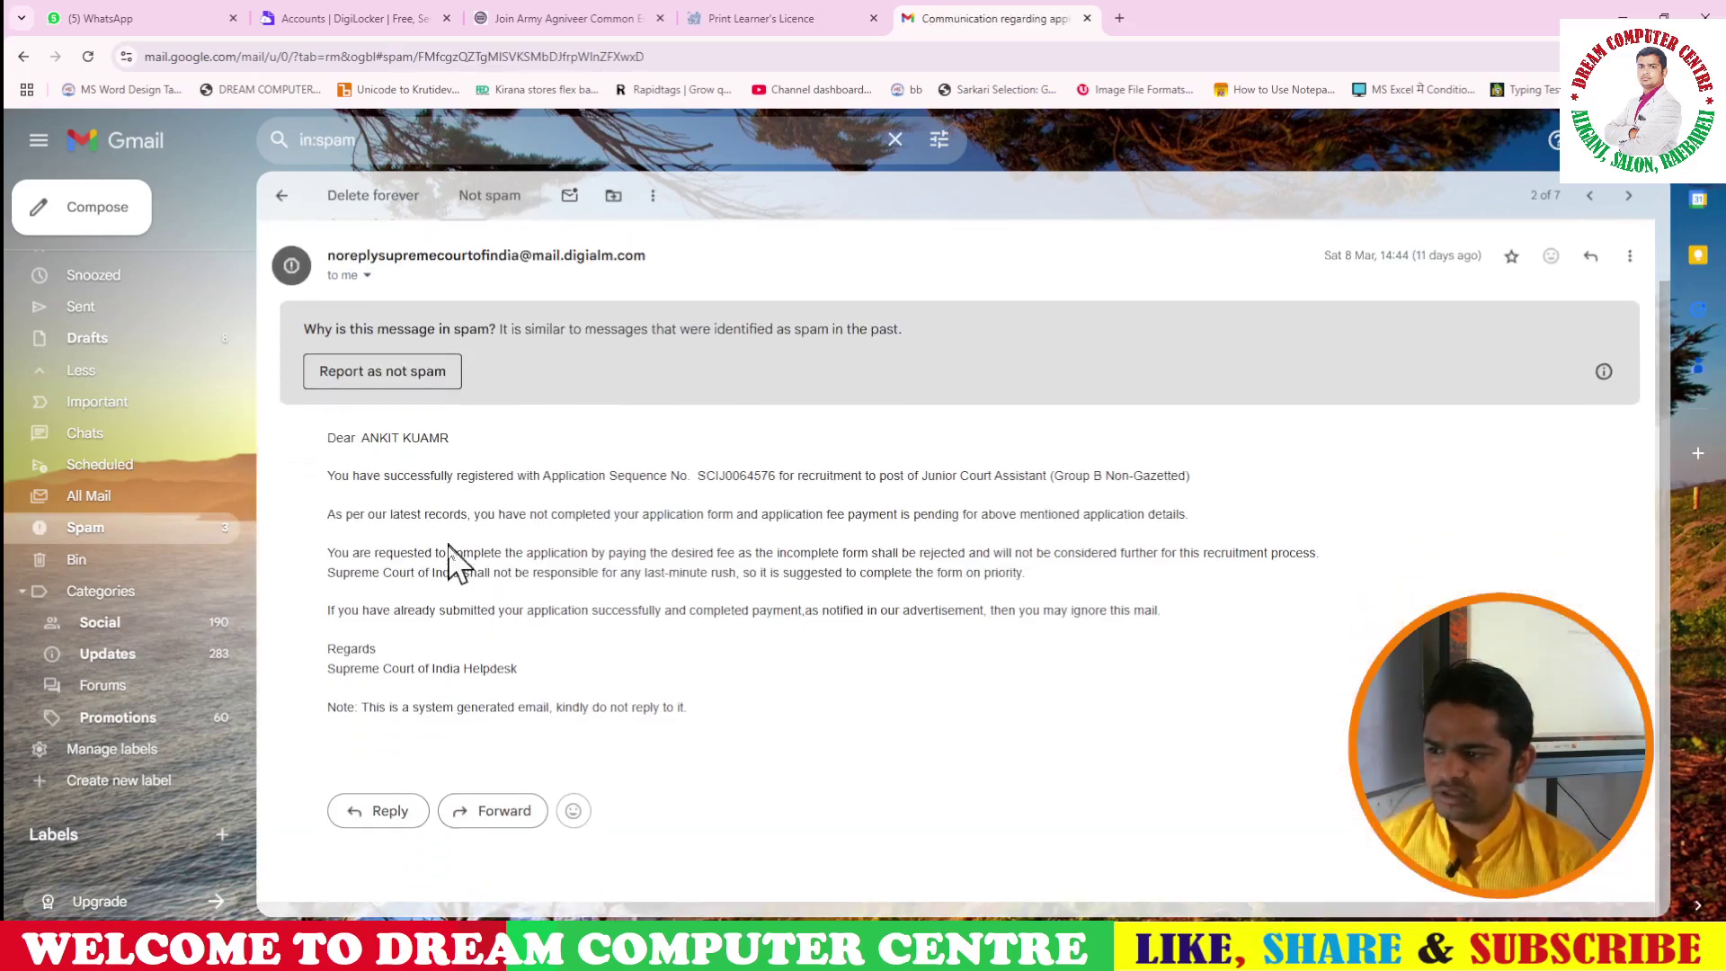
scroll(455, 567, "up", 1)
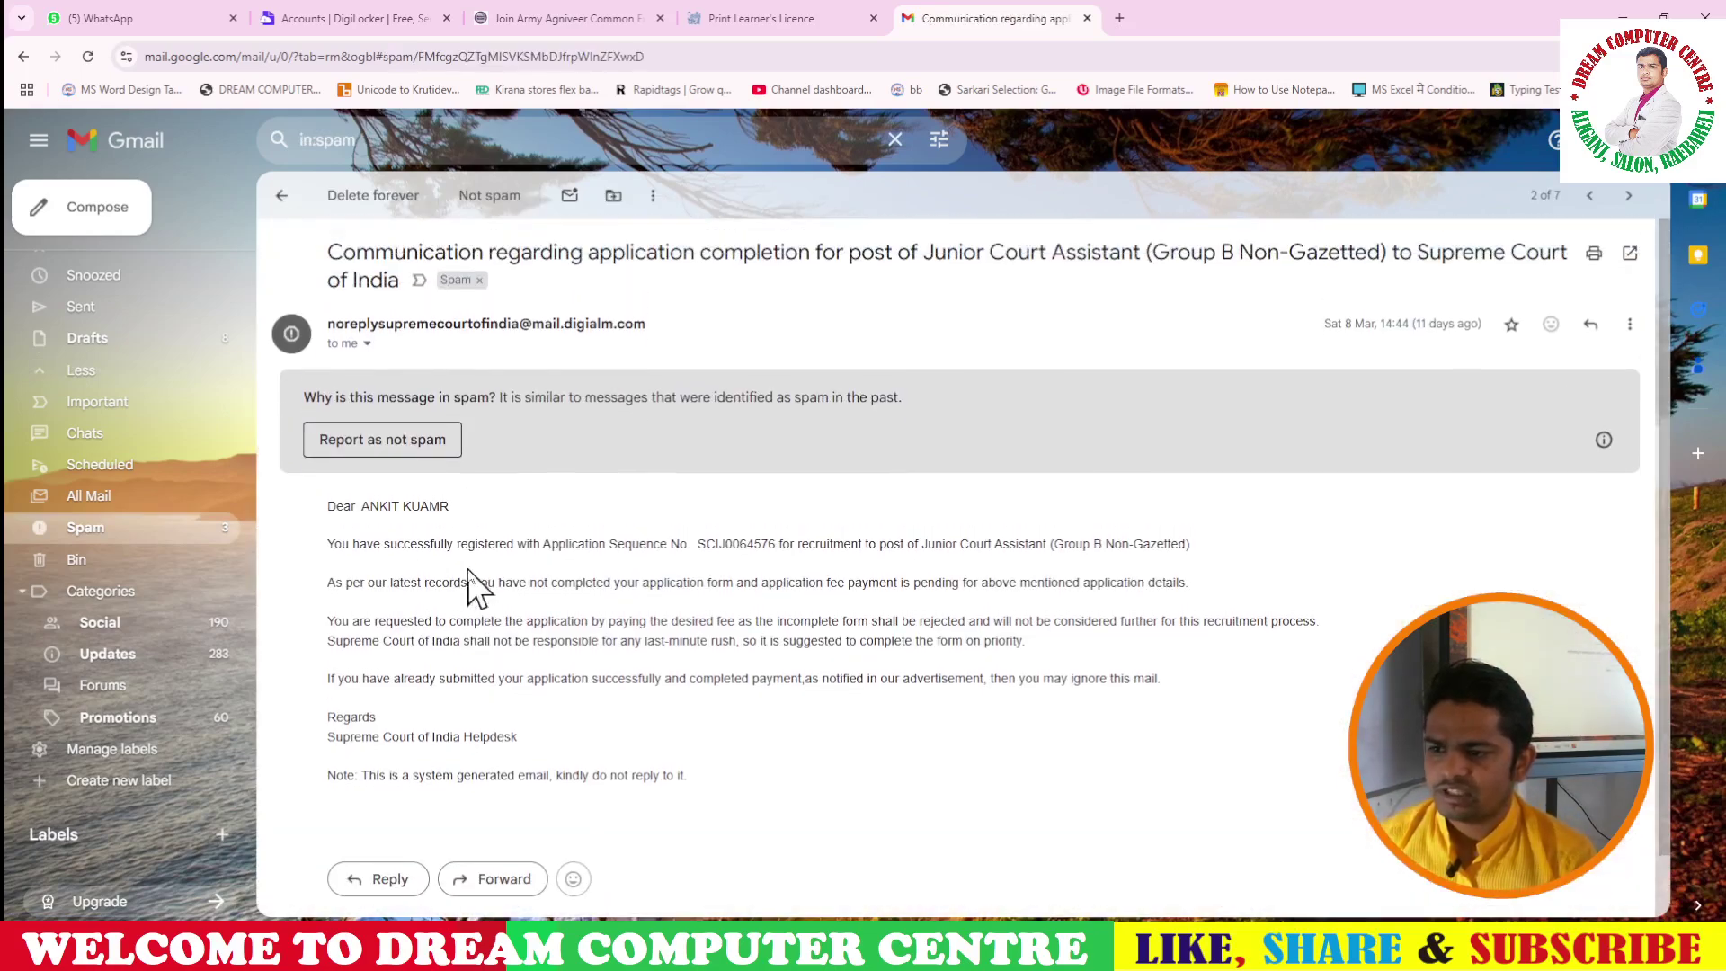
left_click(282, 199)
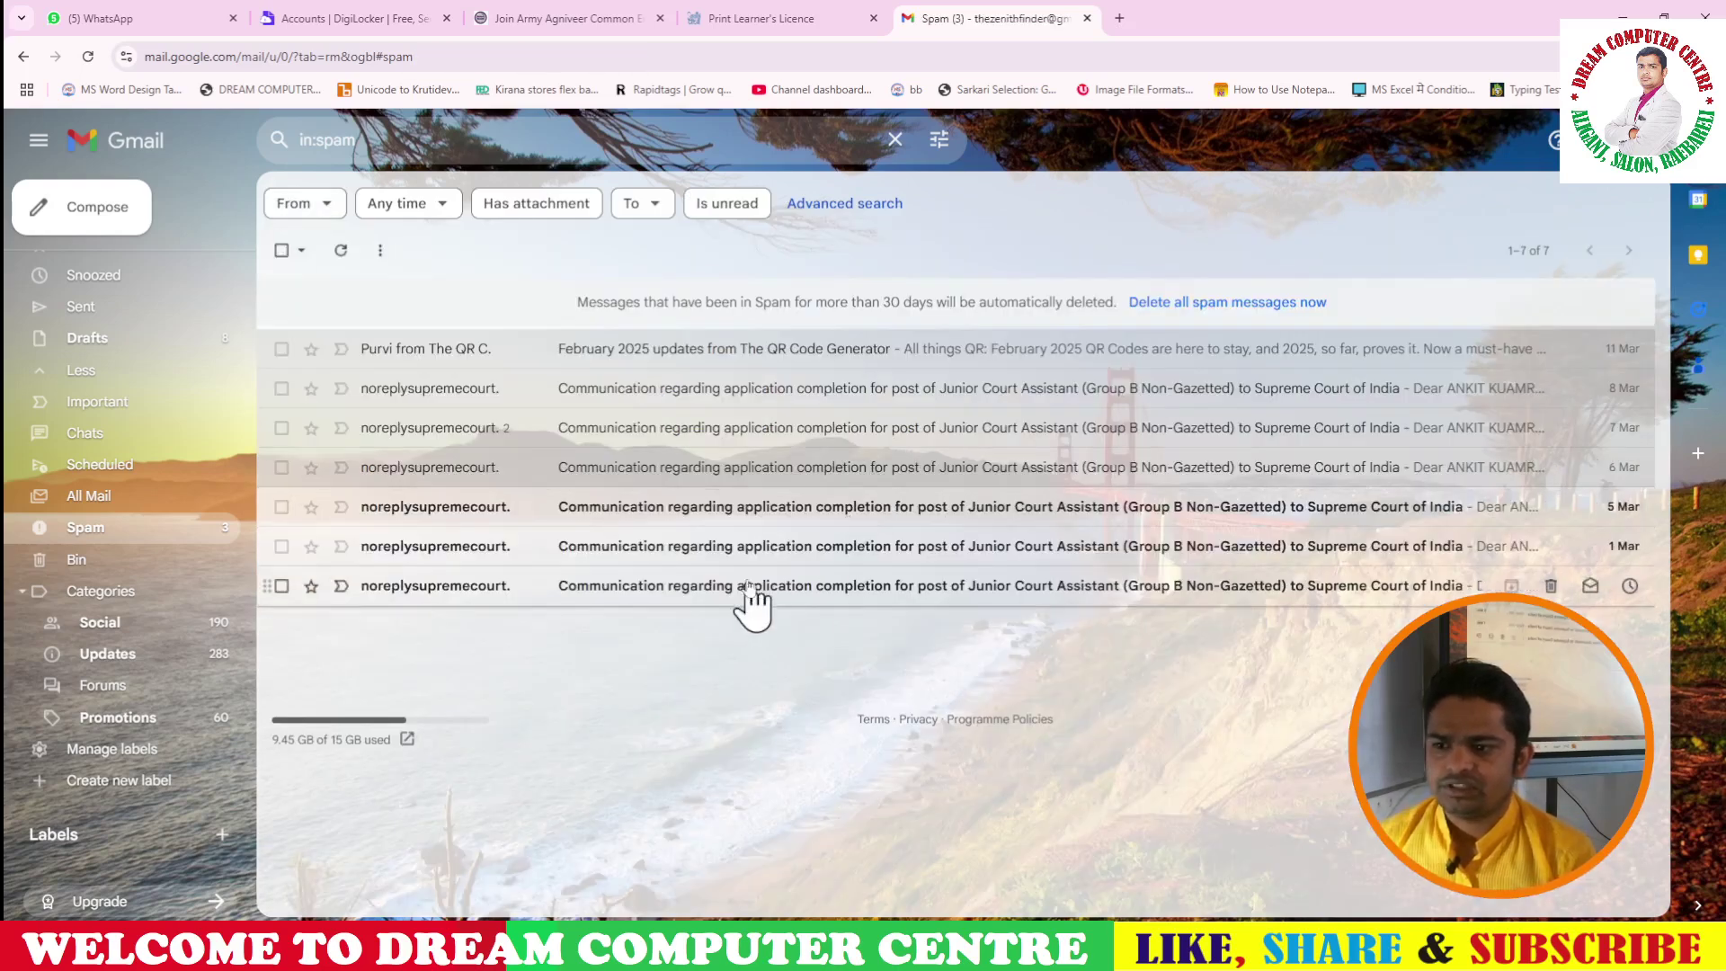
left_click(762, 509)
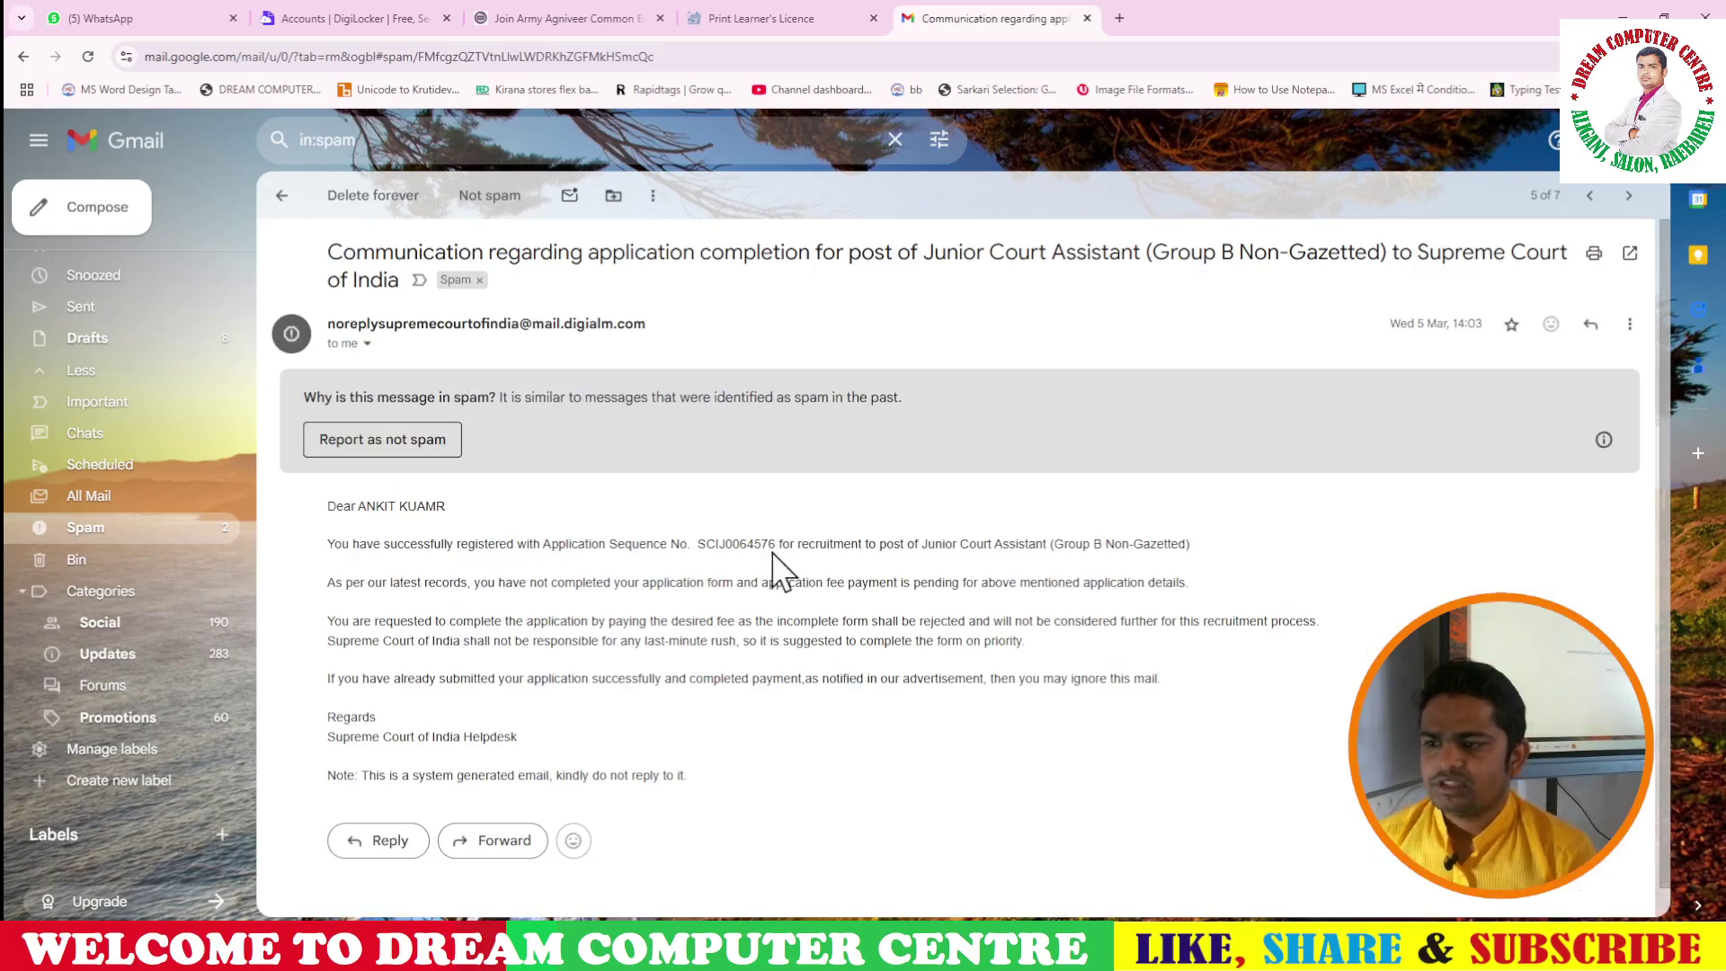
left_click(281, 200)
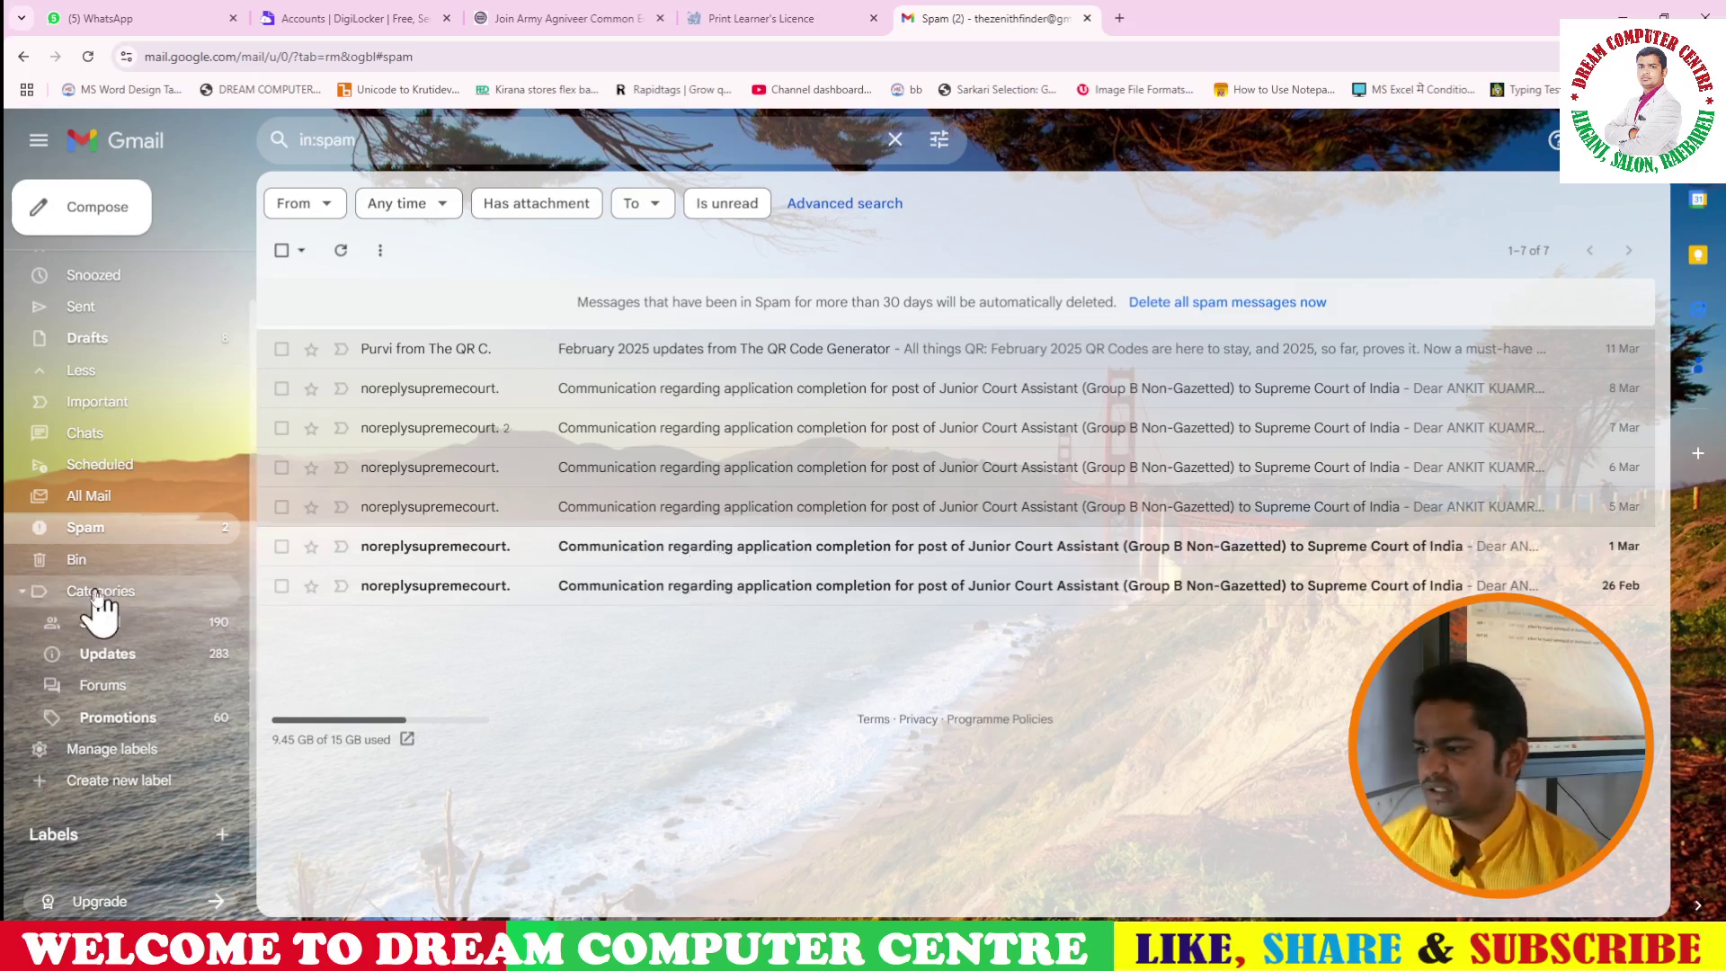
- Permanently delete all messages in Spam, checking the Bin before and after the deletion
left_click(115, 561)
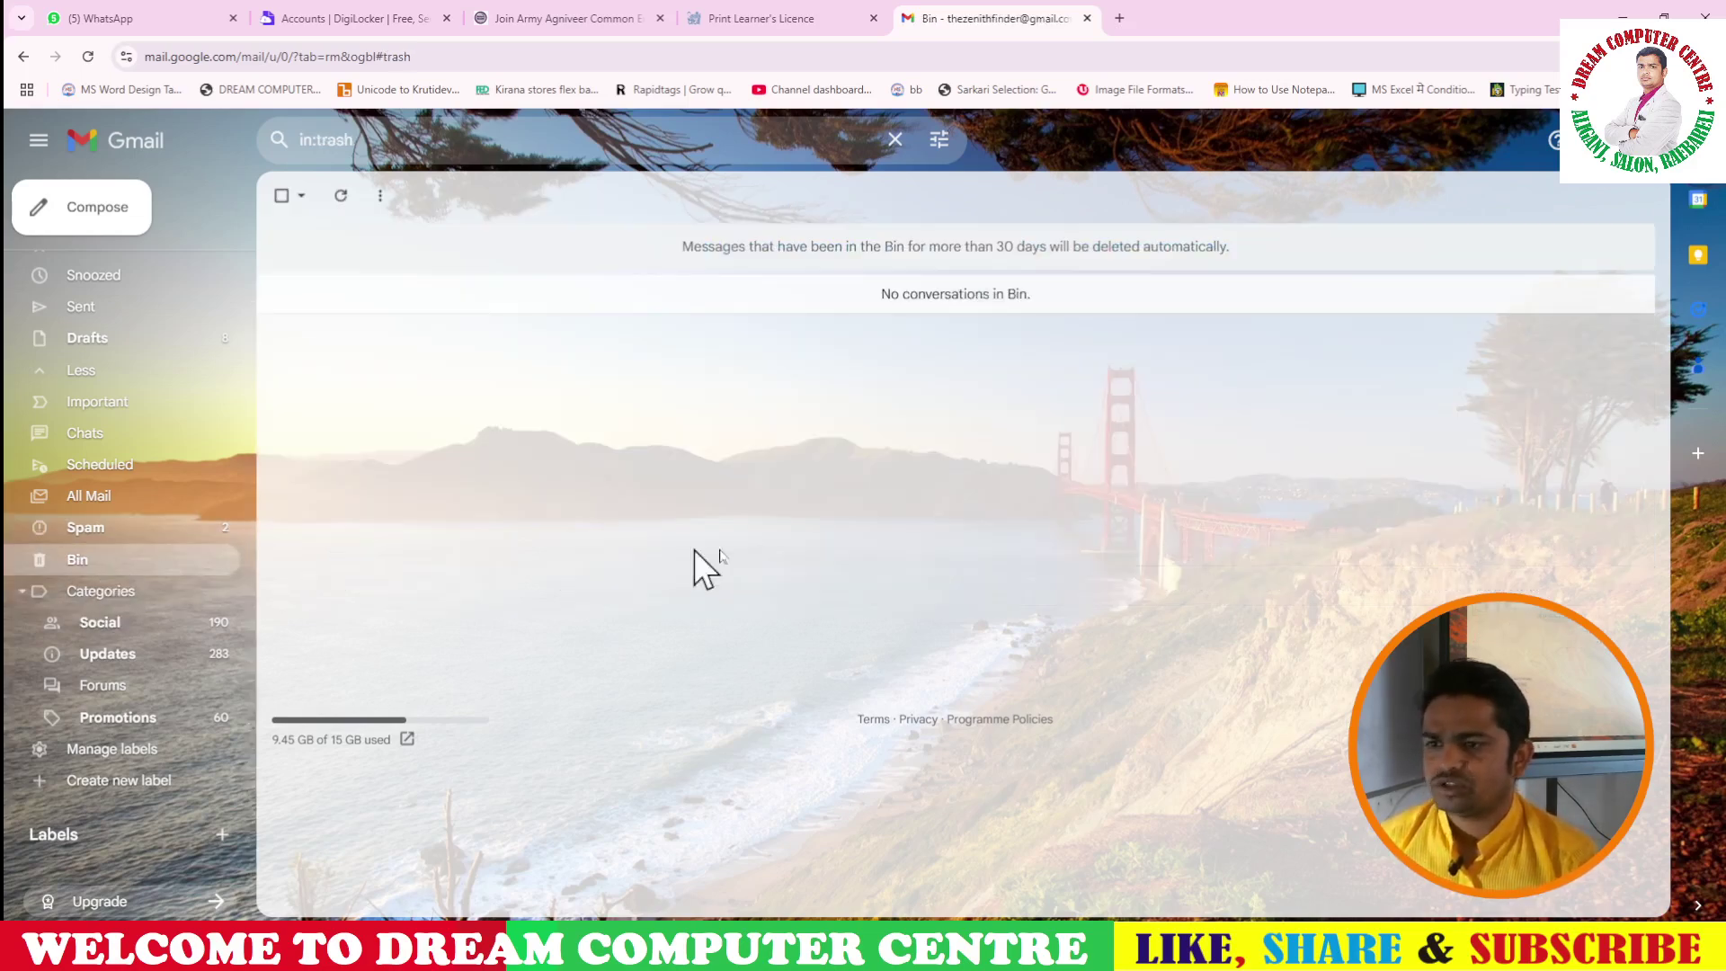
left_click(108, 528)
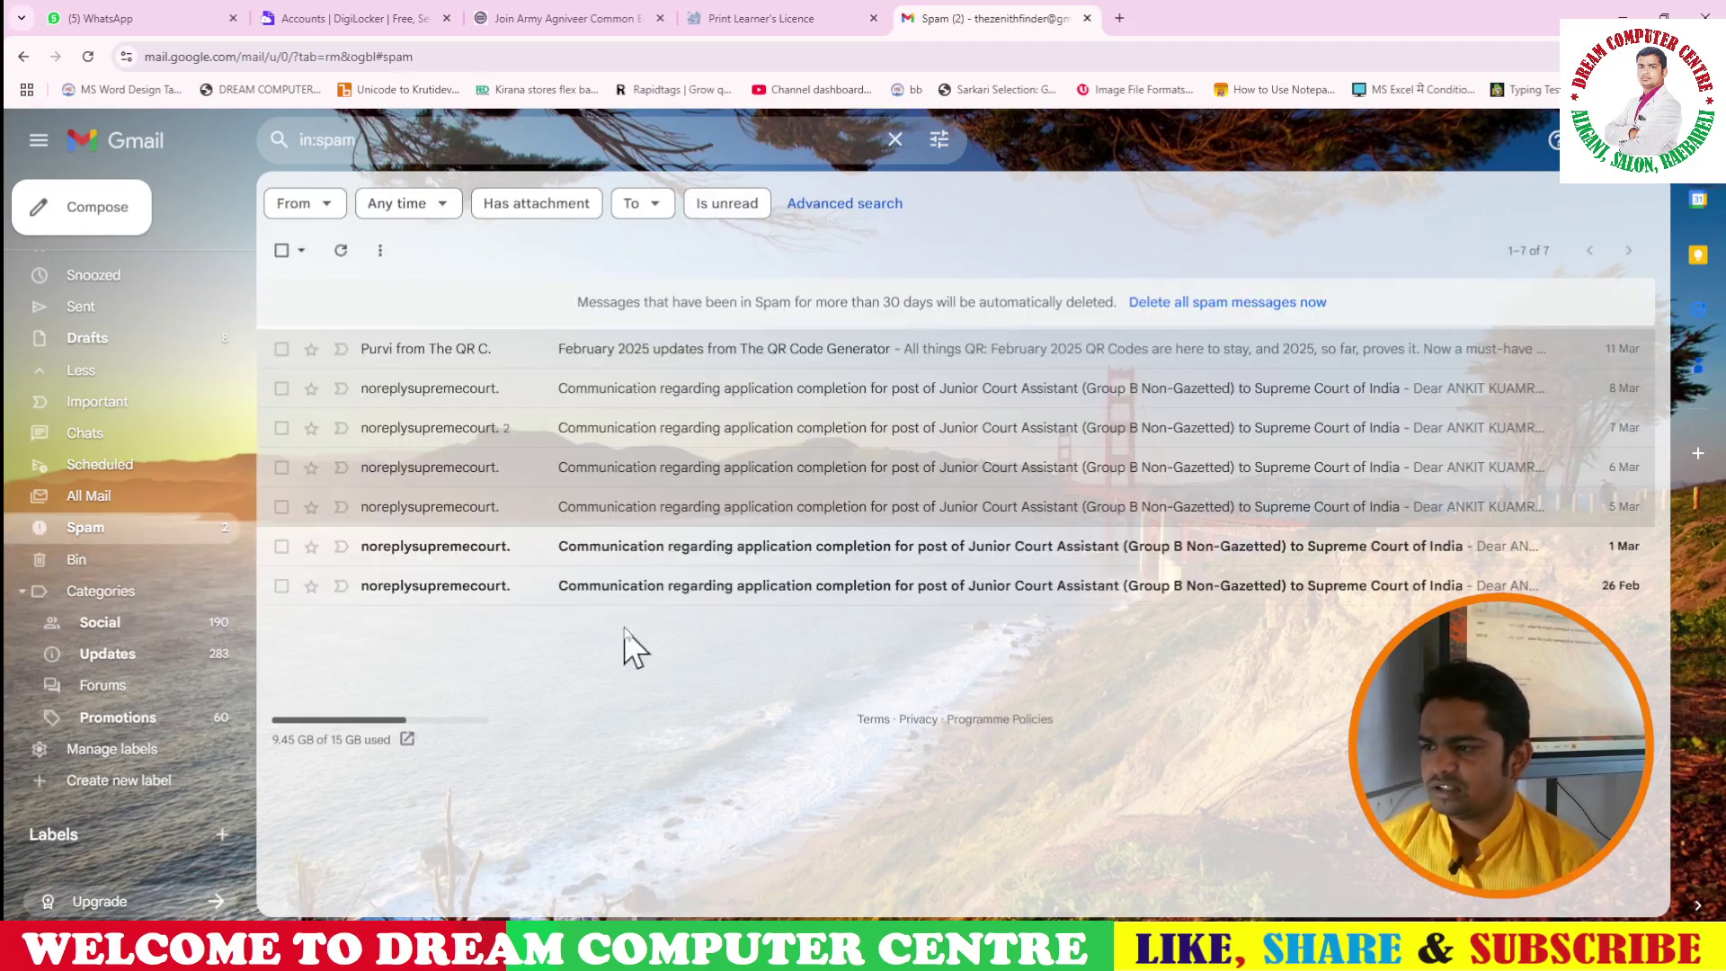
left_click(282, 250)
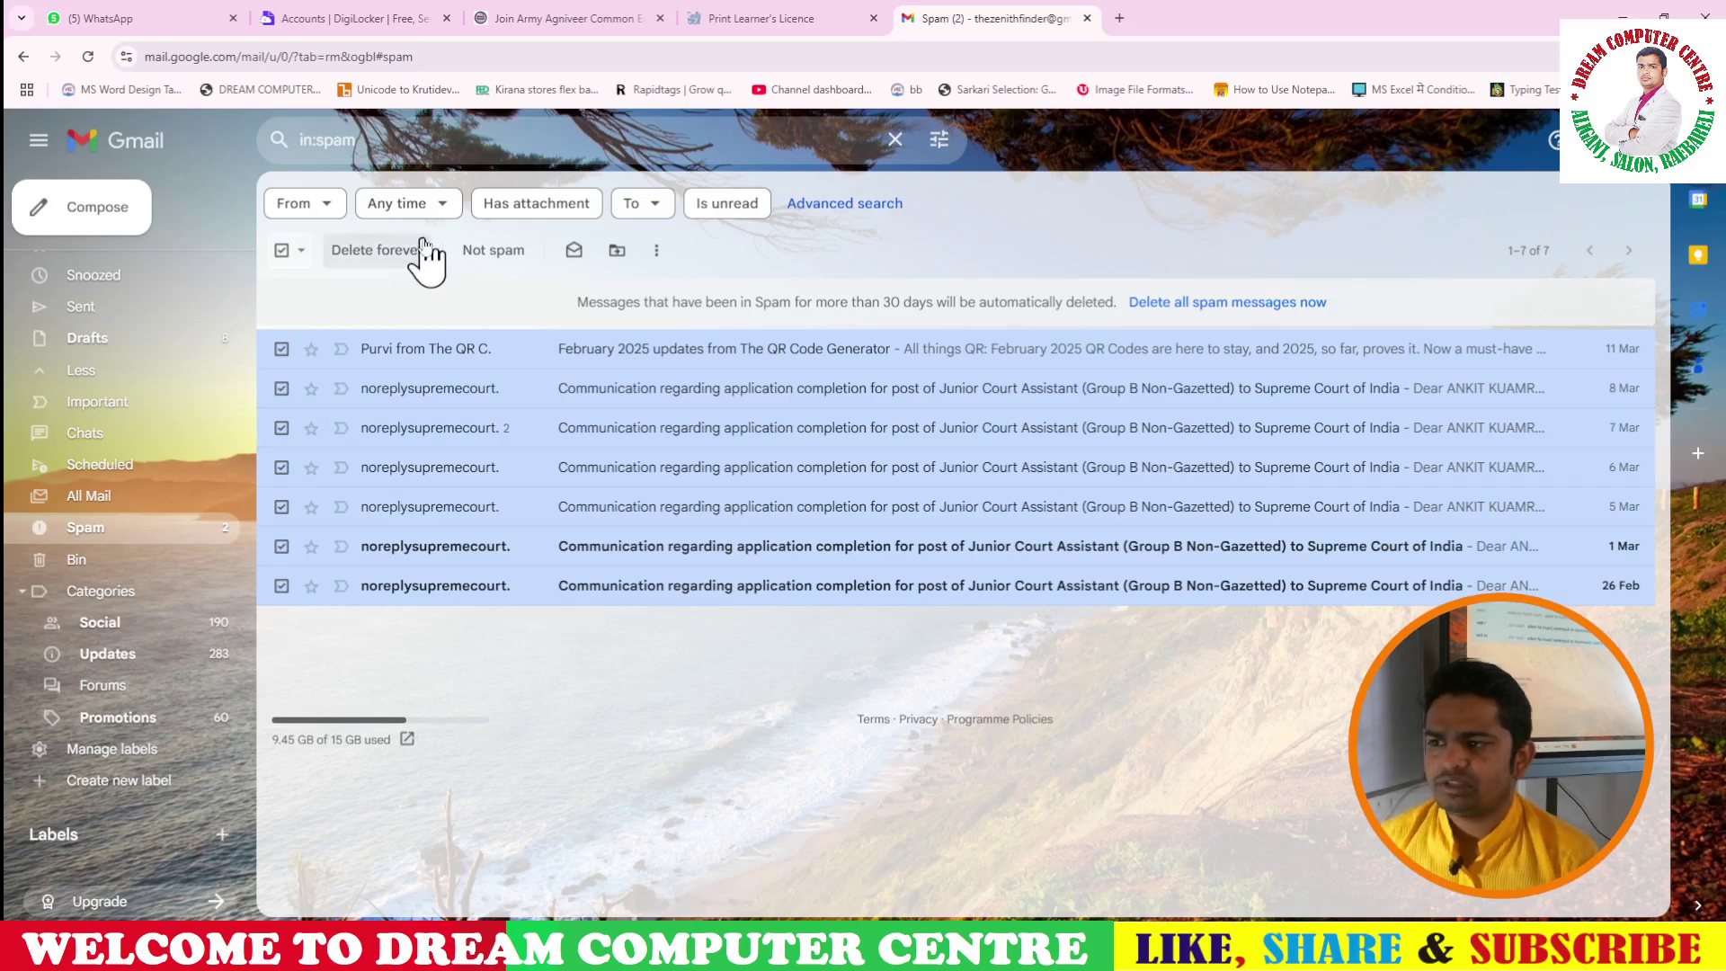
left_click(372, 254)
scroll(135, 630, "up", 1)
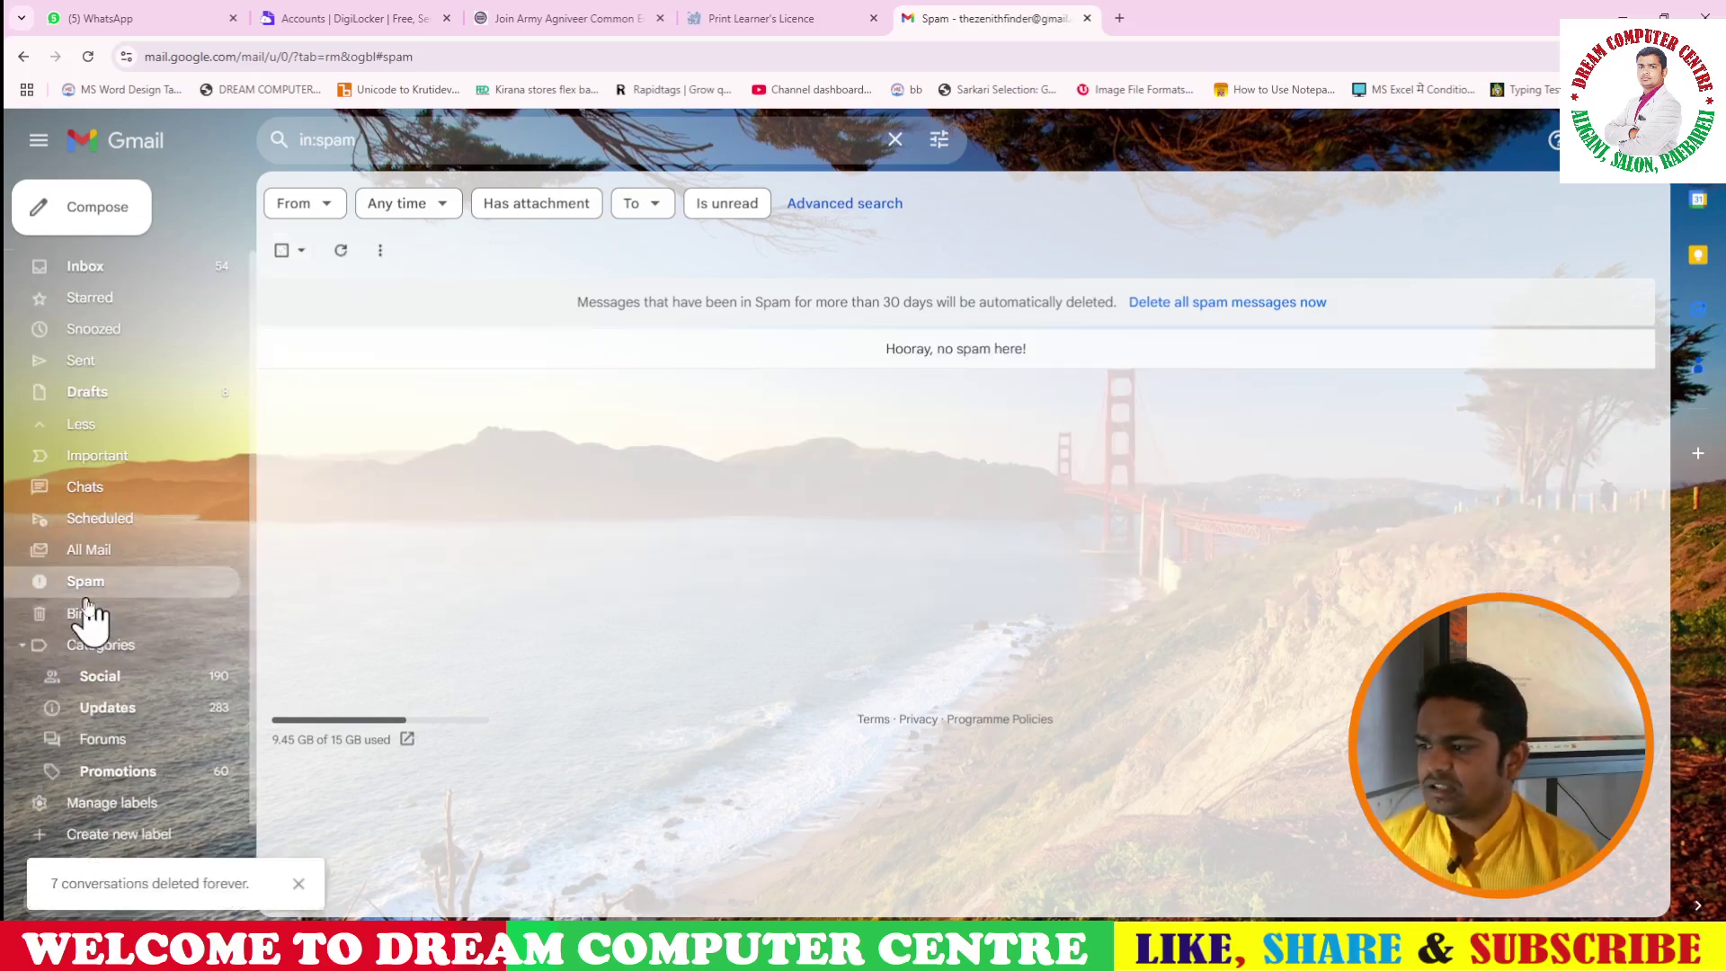
left_click(90, 614)
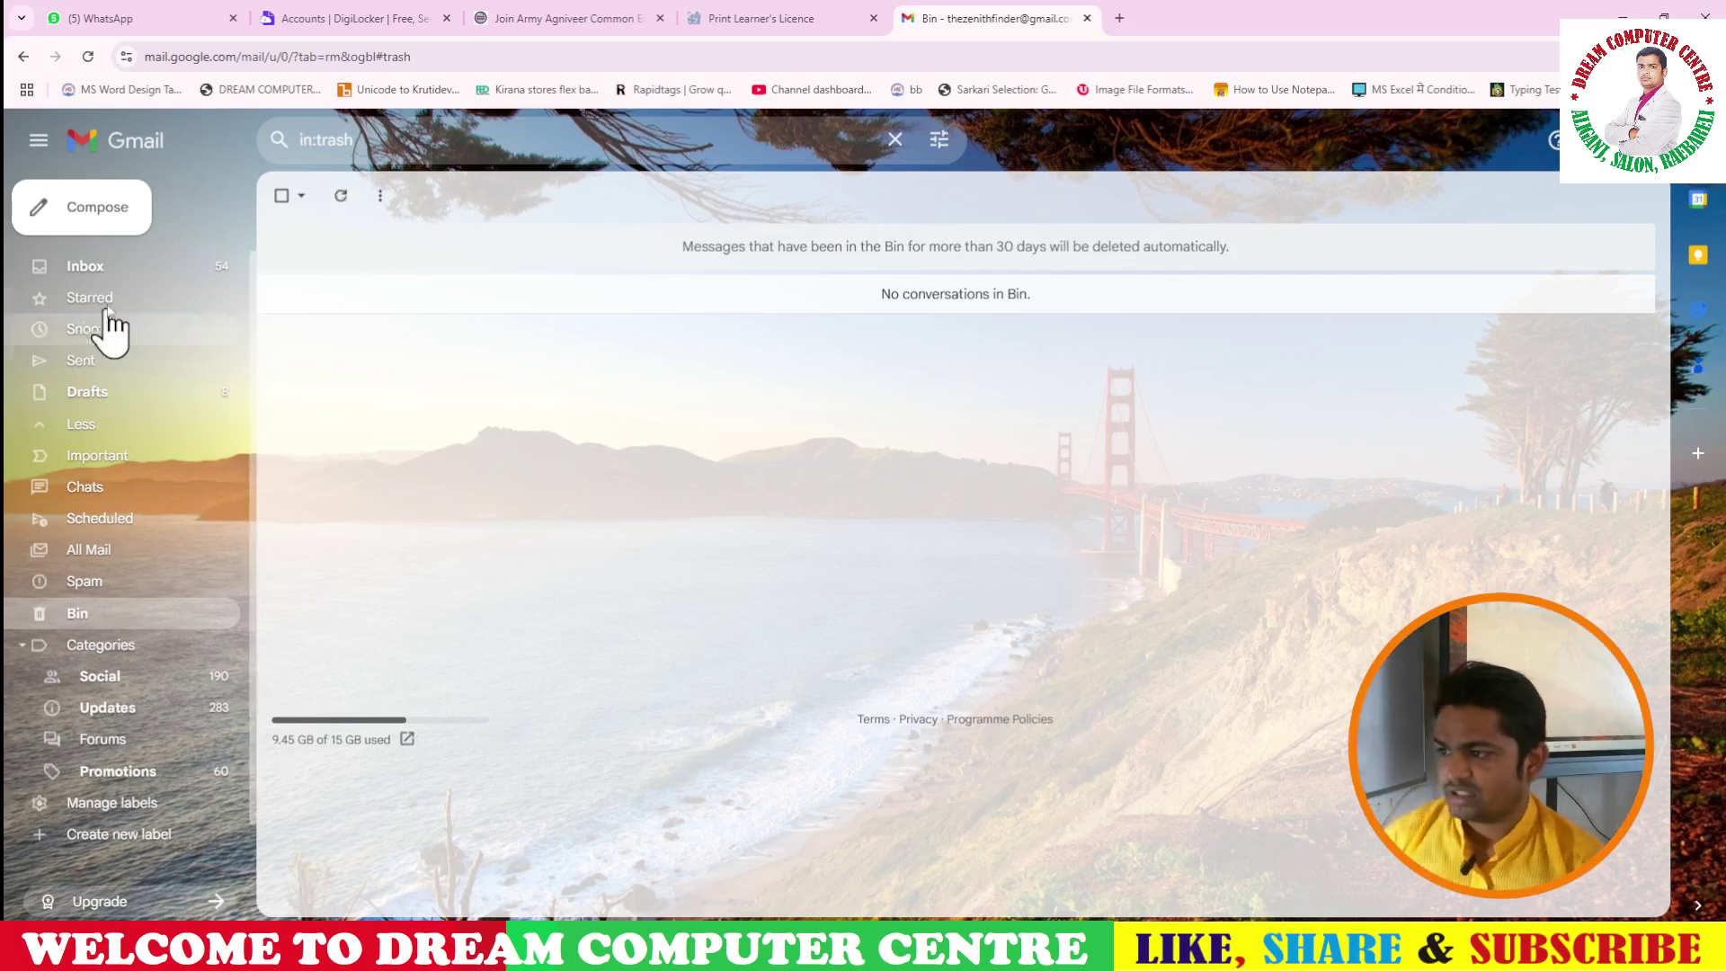
- Open the "DRIVING license pdf" email in the Inbox and move it to the Bin
left_click(121, 268)
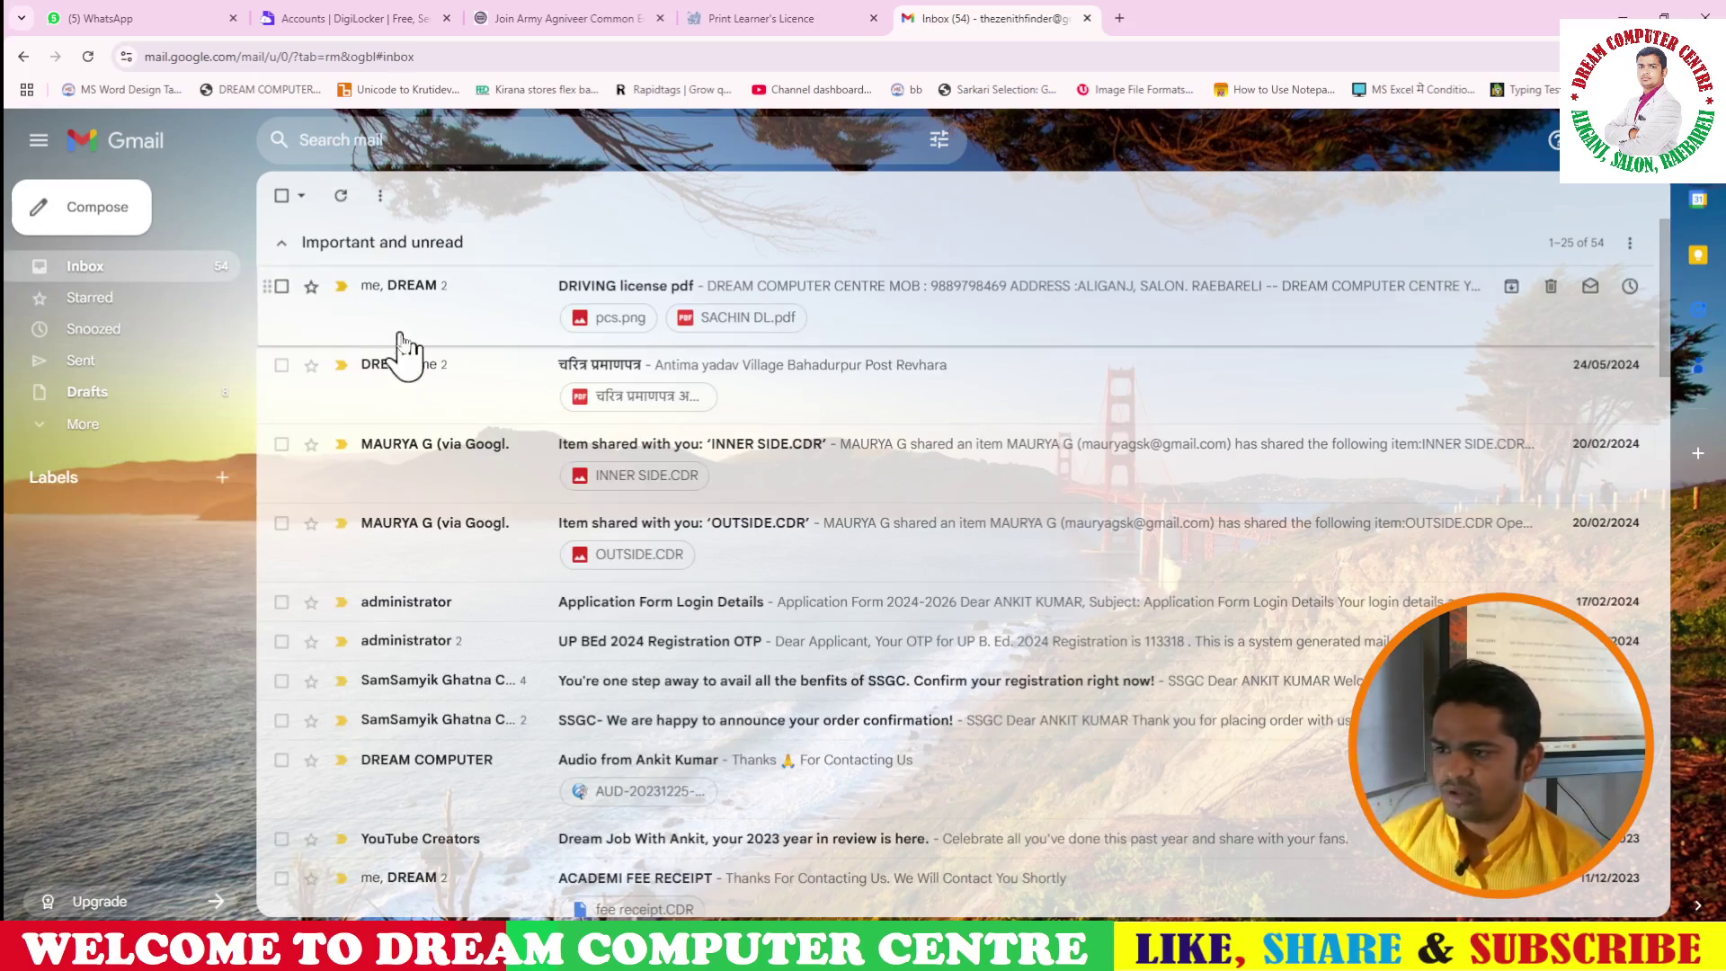
left_click(437, 315)
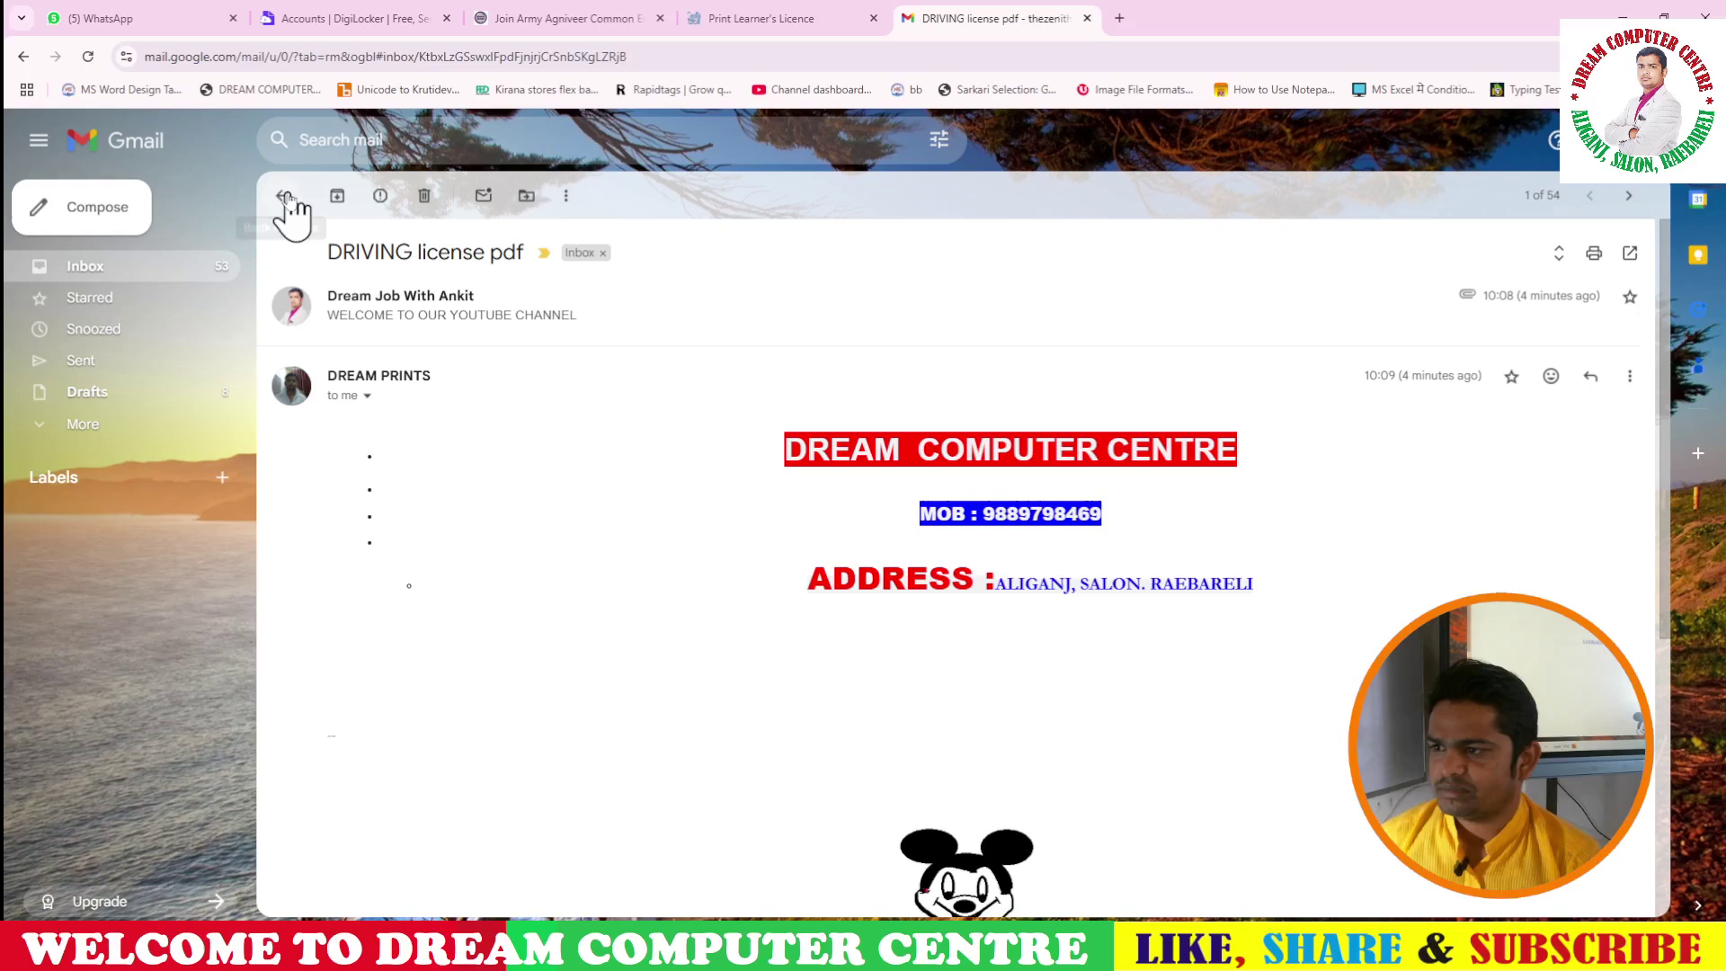
left_click(424, 198)
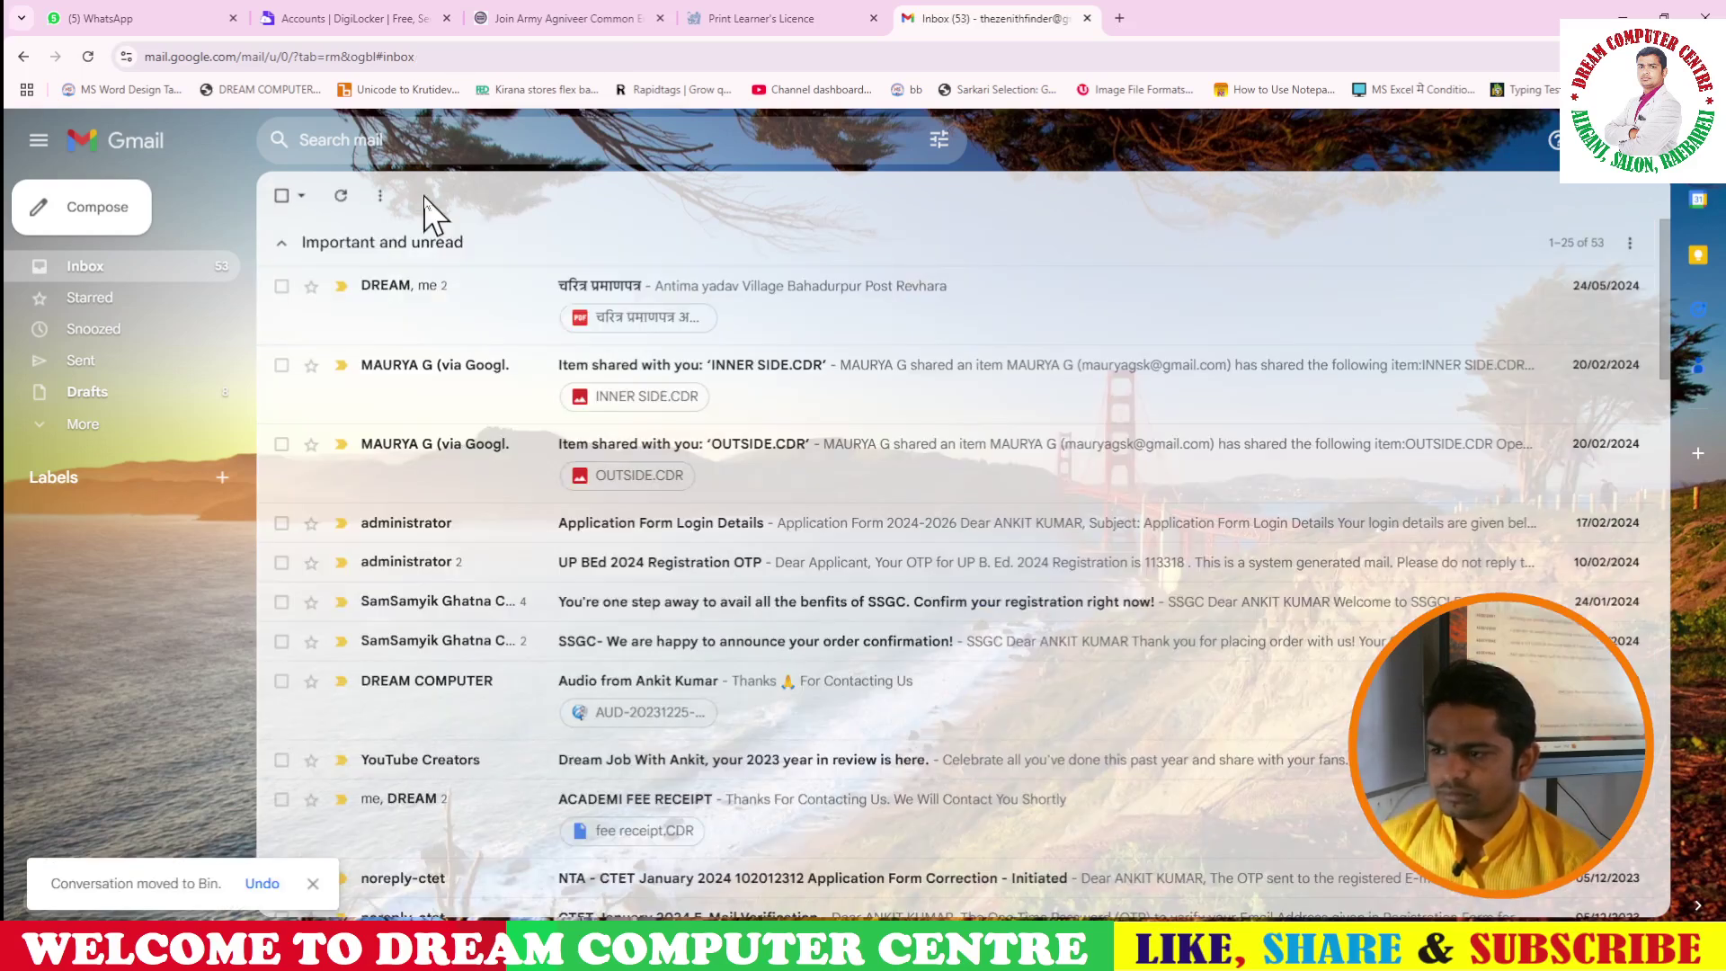
- Permanently delete the "DRIVING license pdf" conversation from the Bin
left_click(95, 427)
scroll(117, 458, "down", 1)
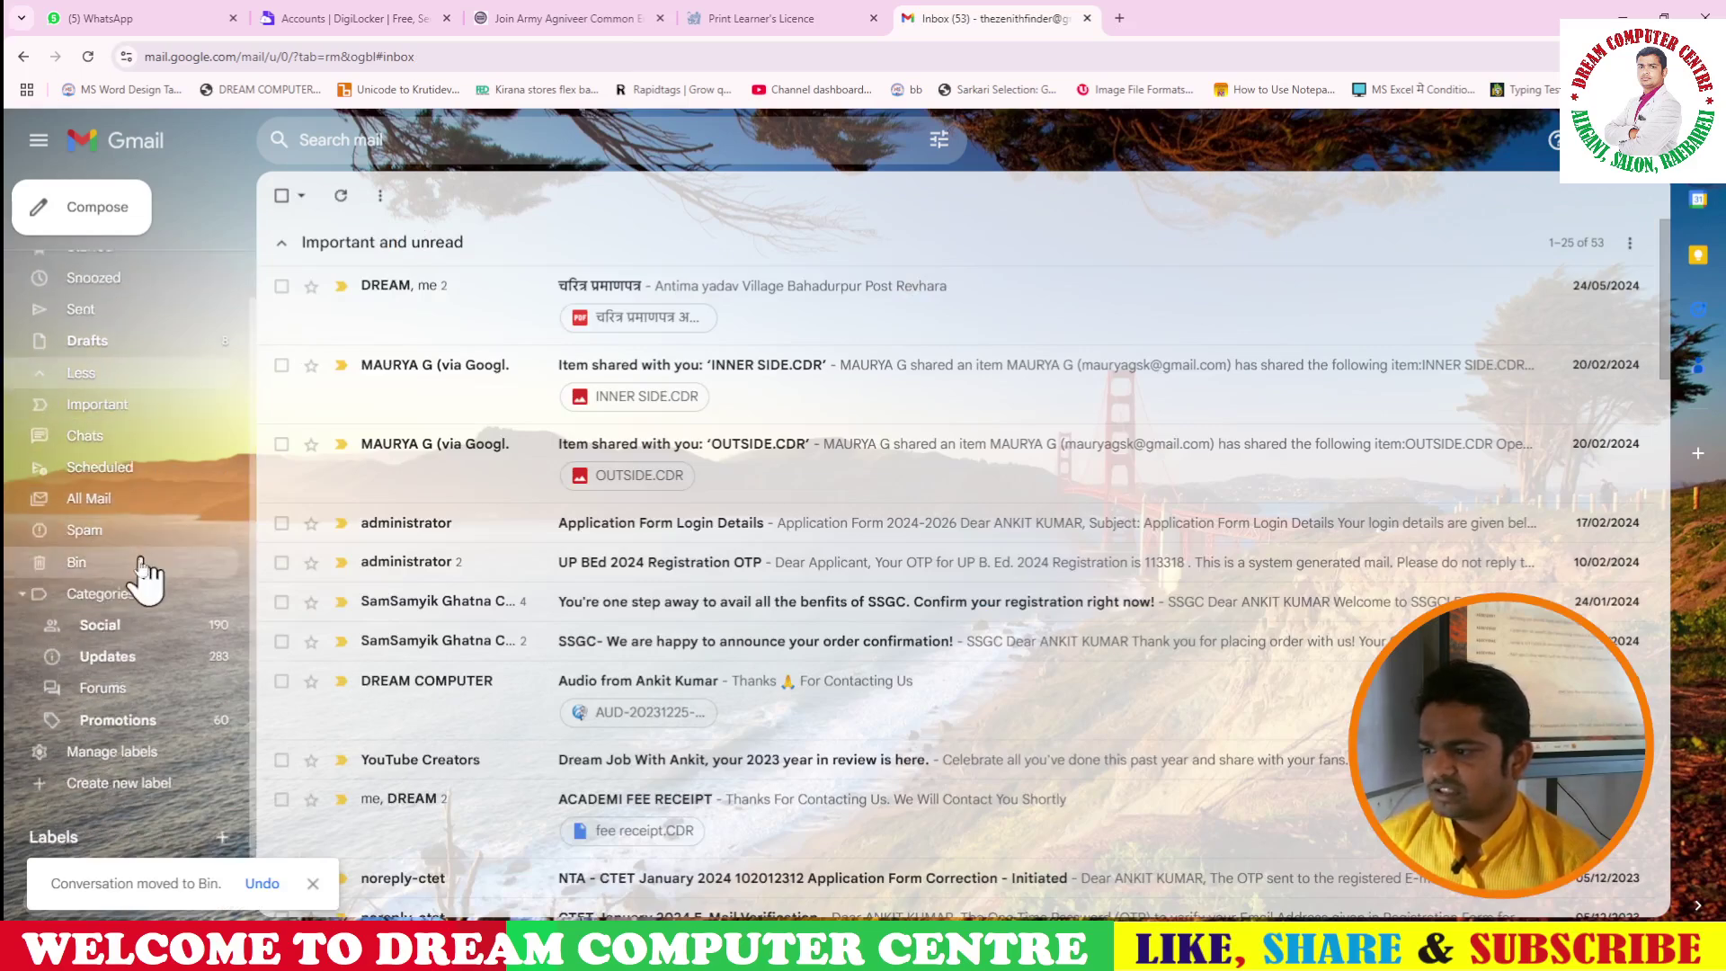
left_click(86, 559)
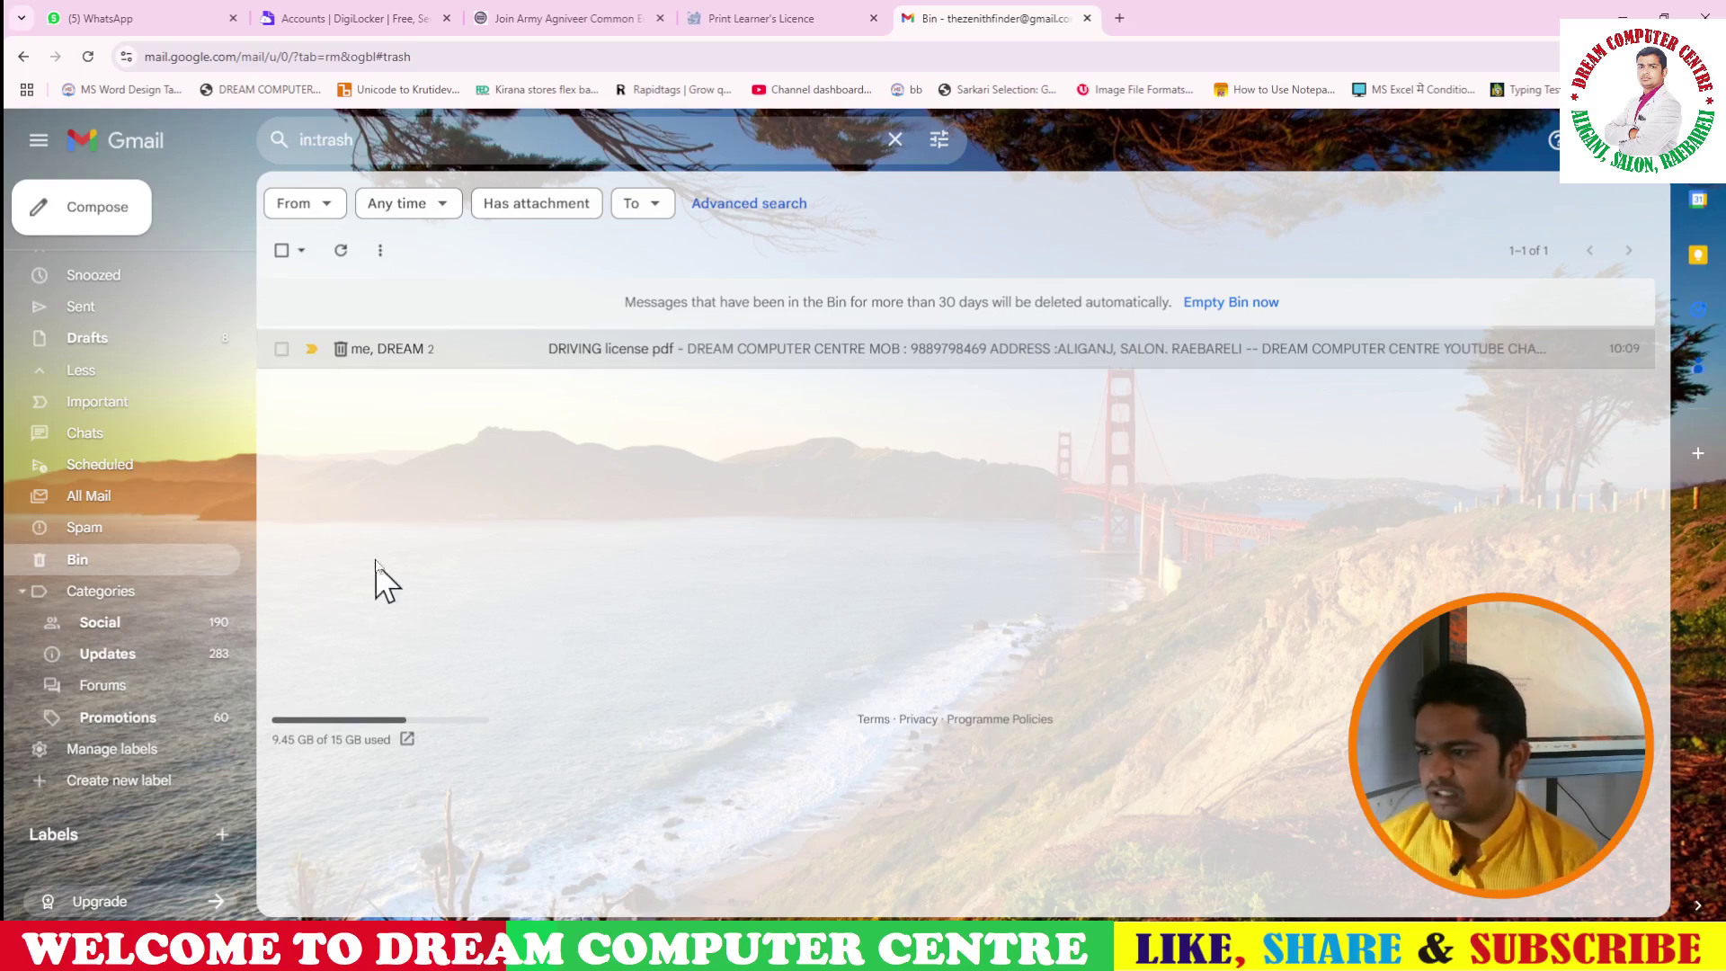
left_click(282, 350)
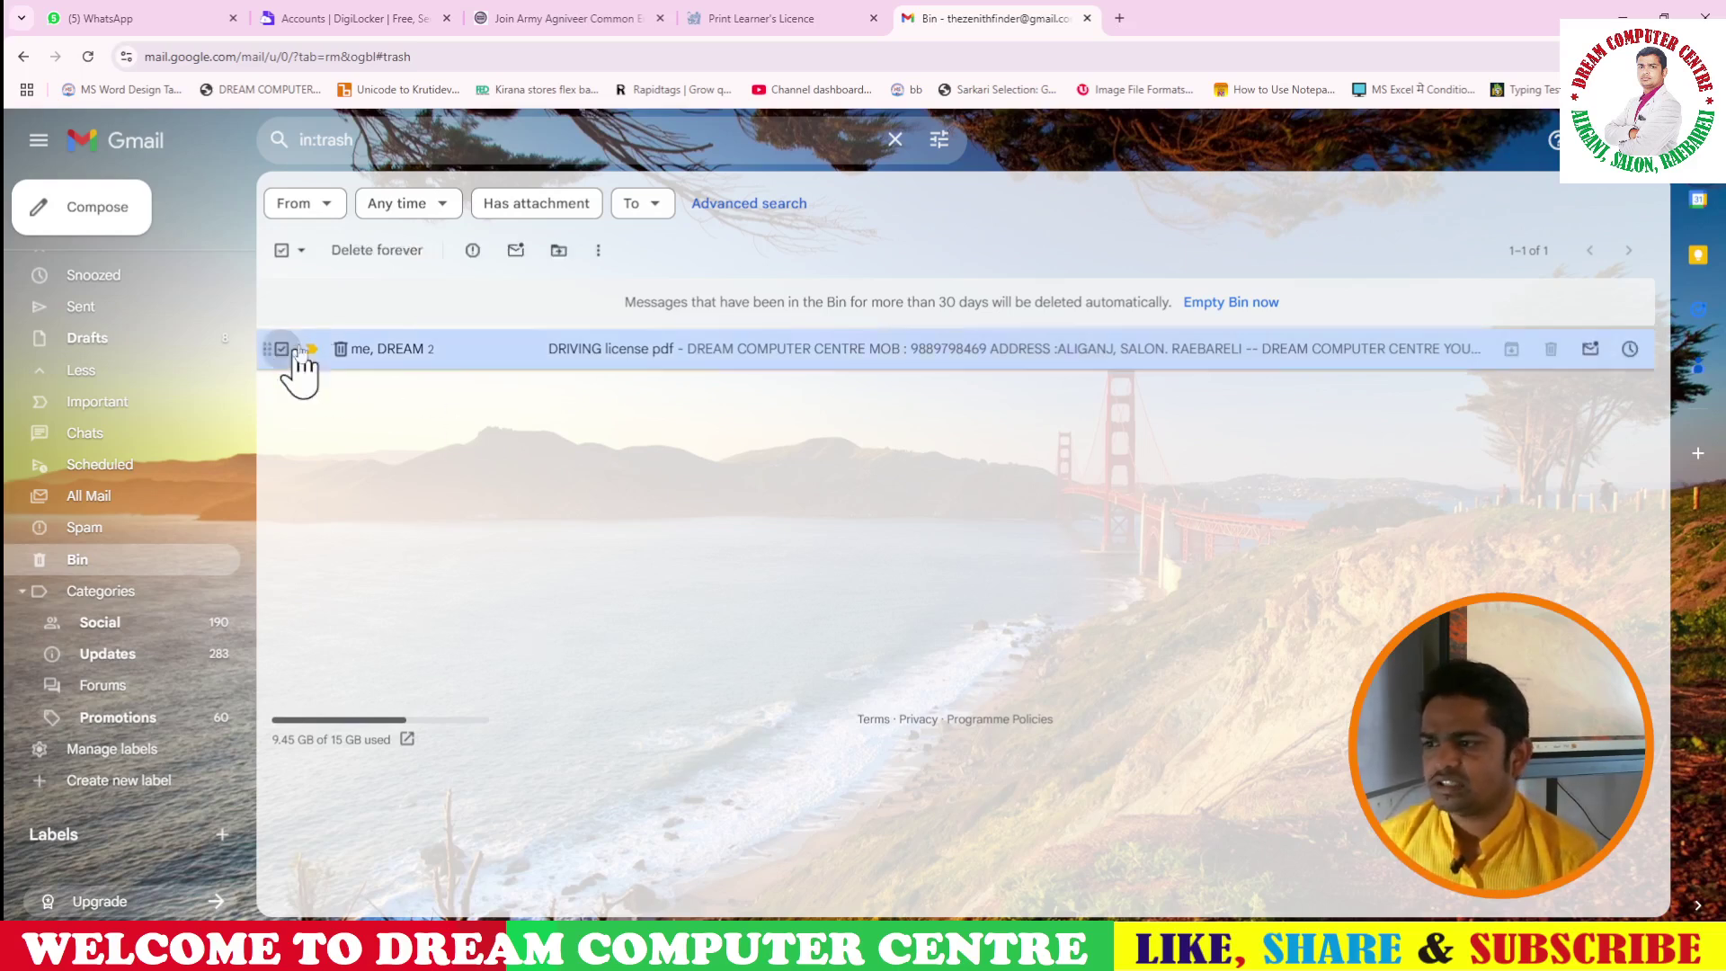
left_click(386, 261)
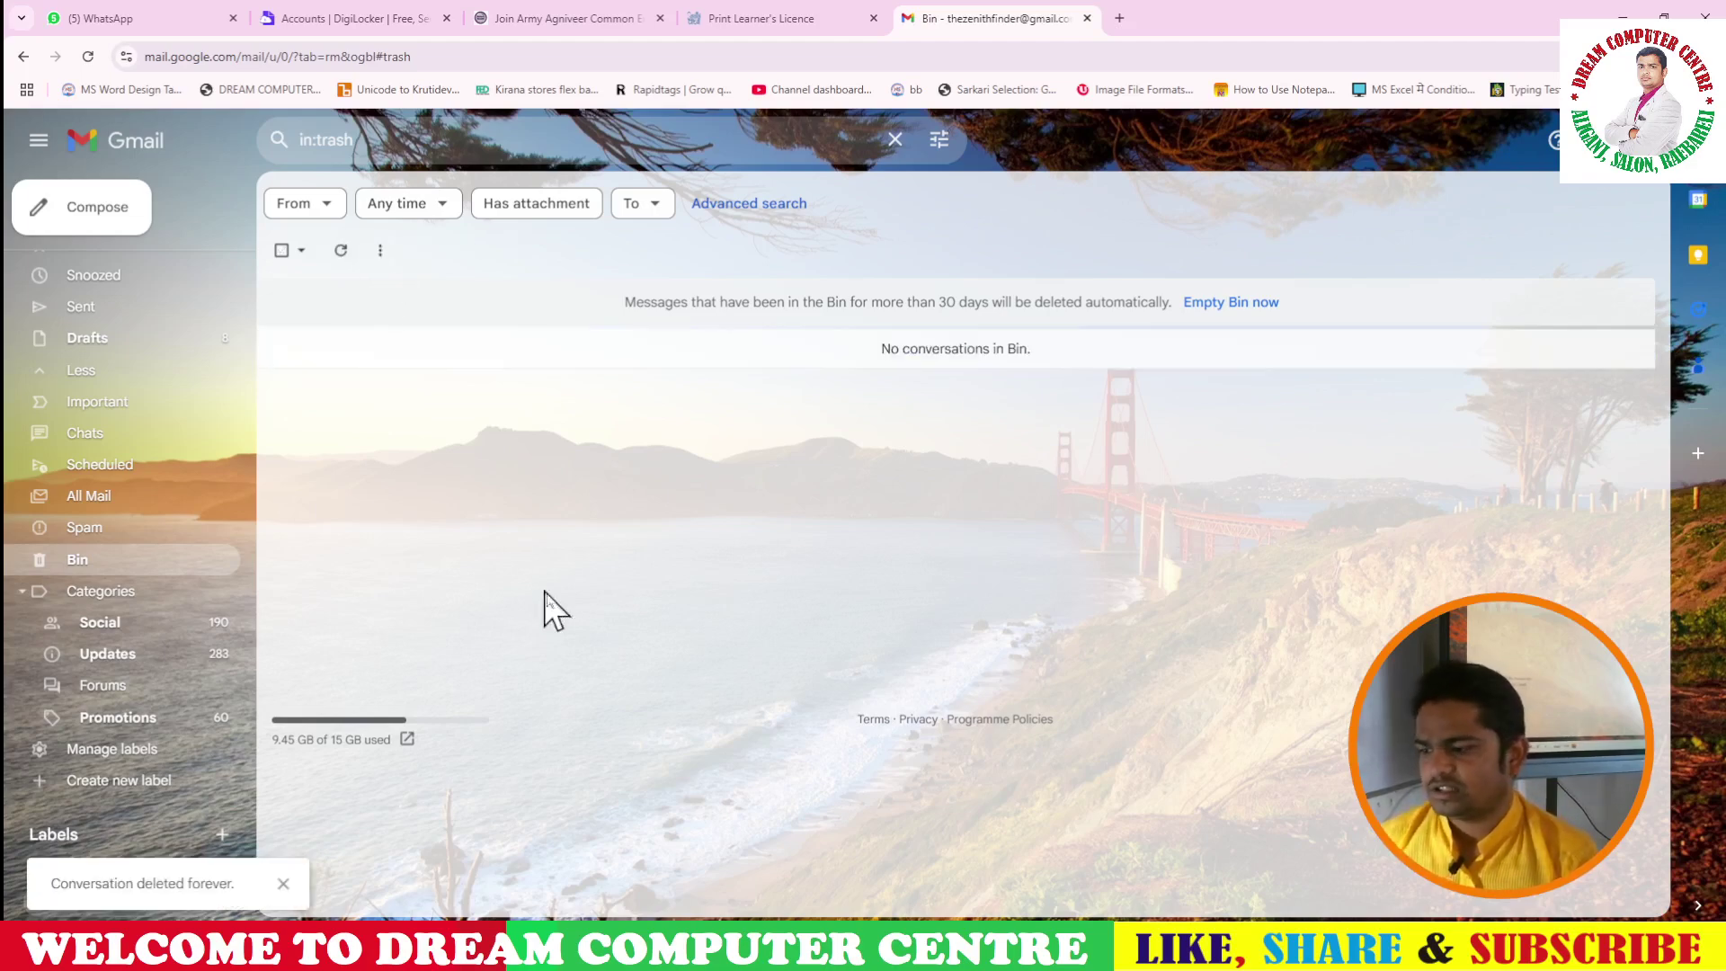
scroll(106, 612, "up", 1)
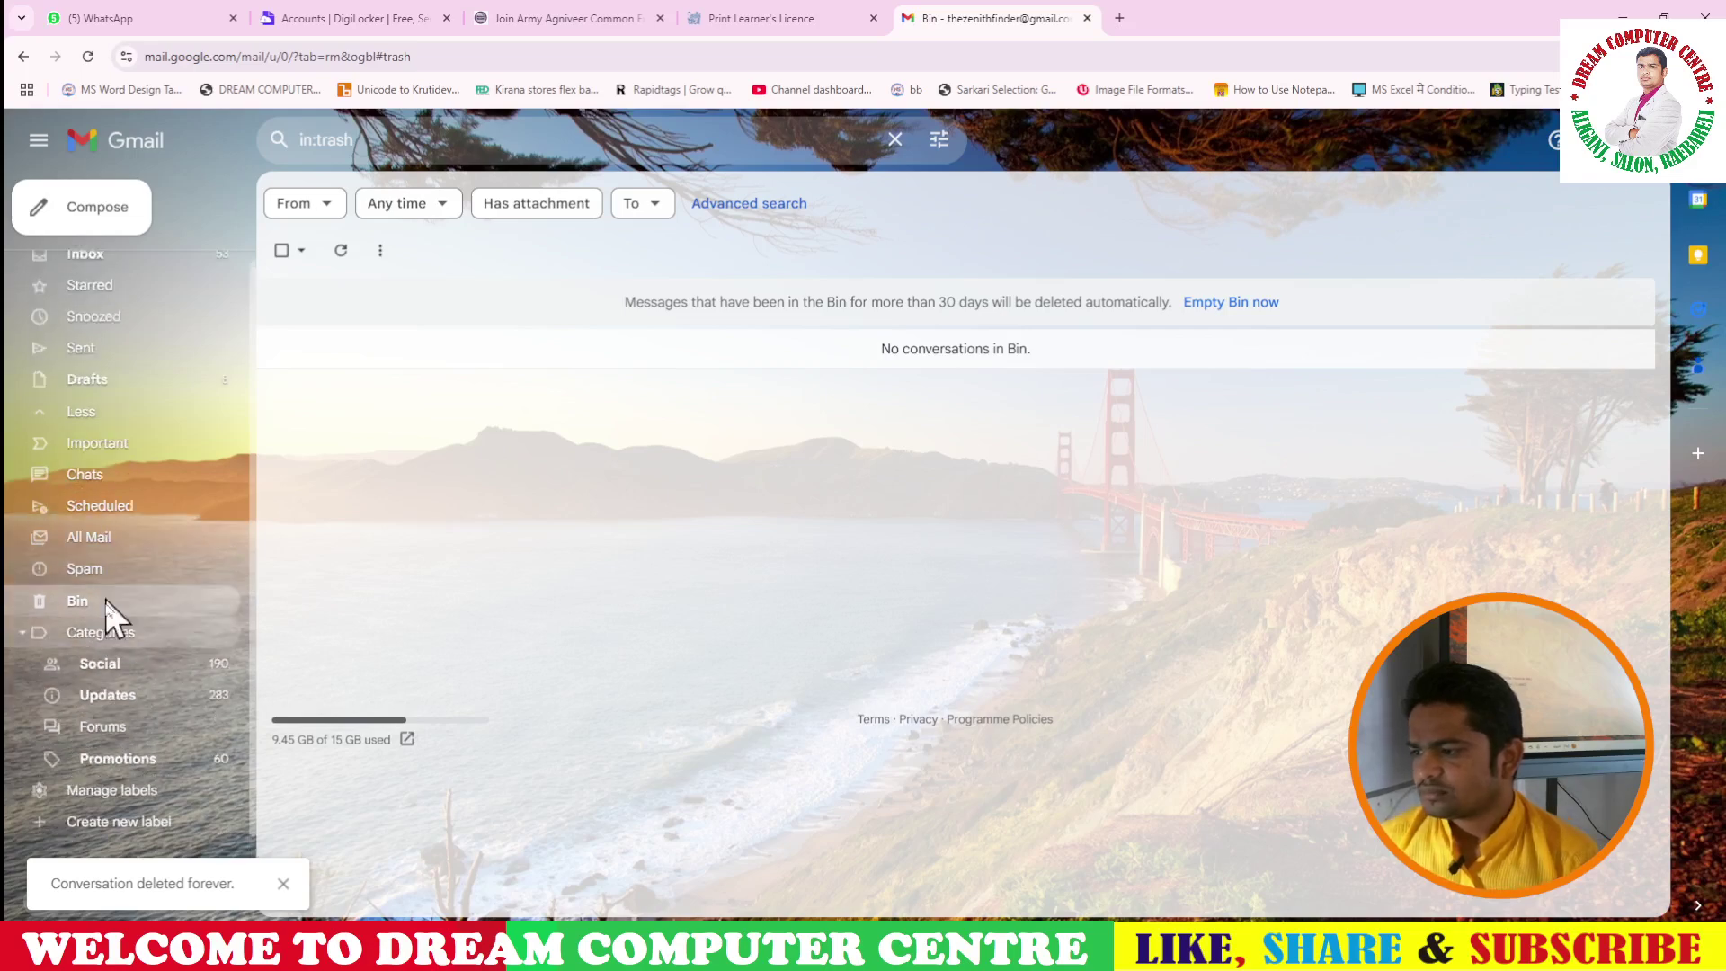
scroll(128, 648, "down", 1)
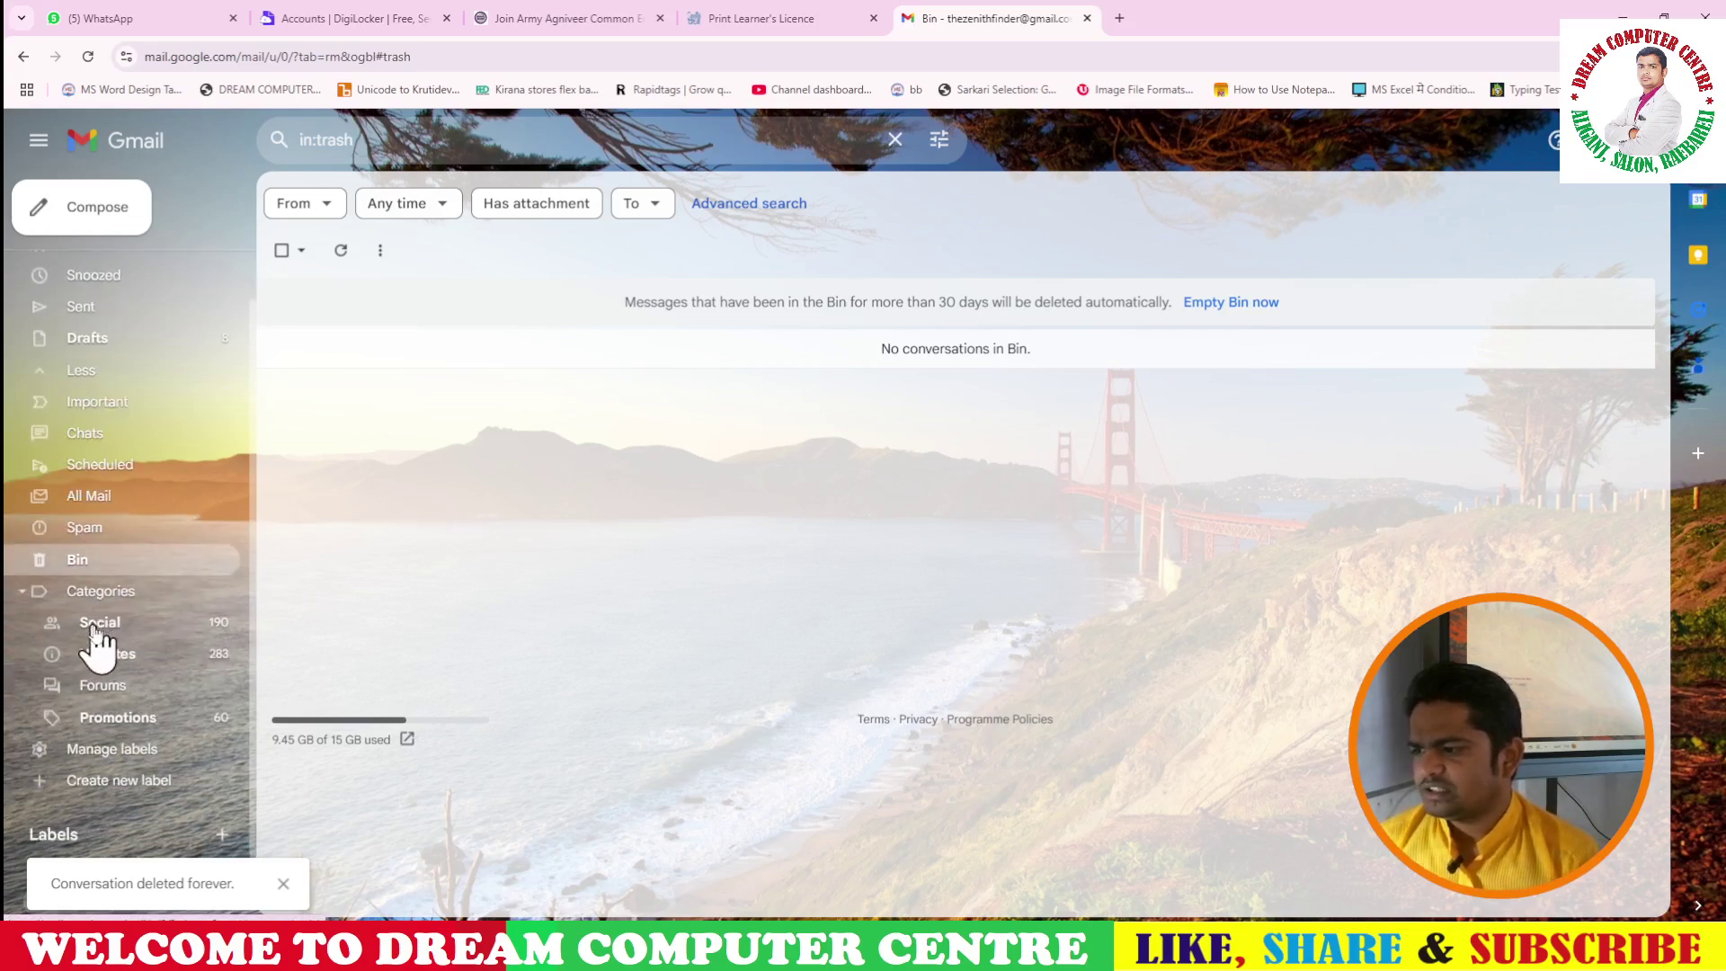
- Browse the messages listed in the Social category and in the Updates category
left_click(99, 623)
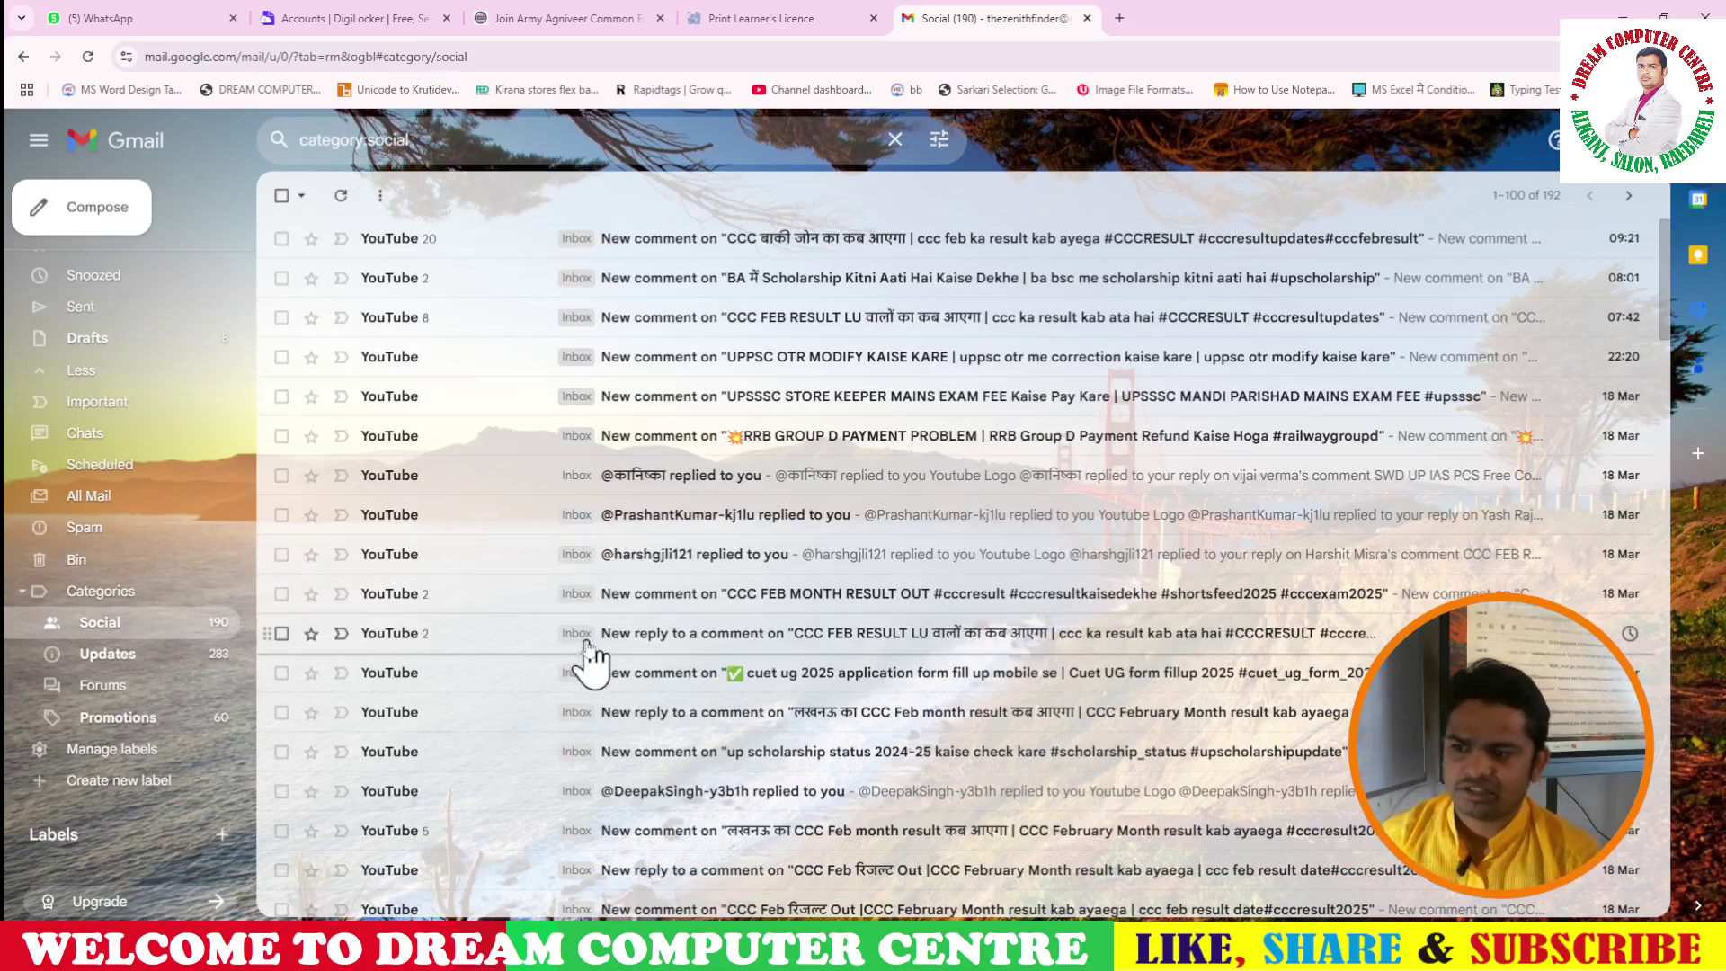
scroll(549, 683, "down", 4)
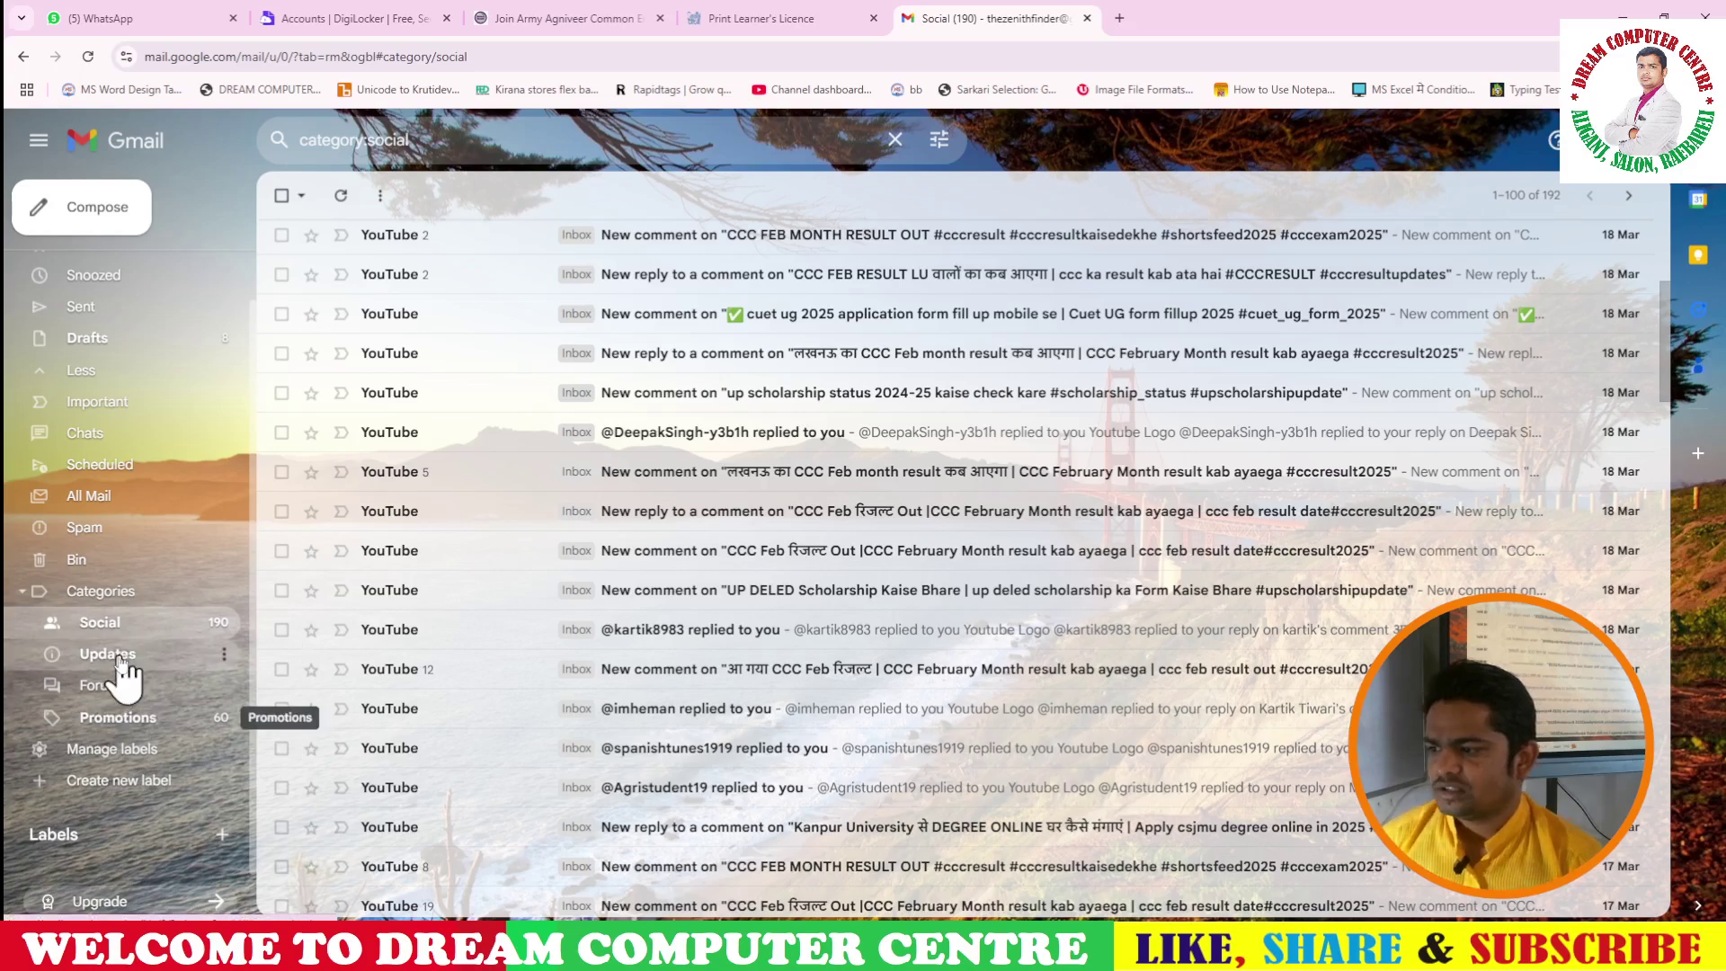
left_click(126, 663)
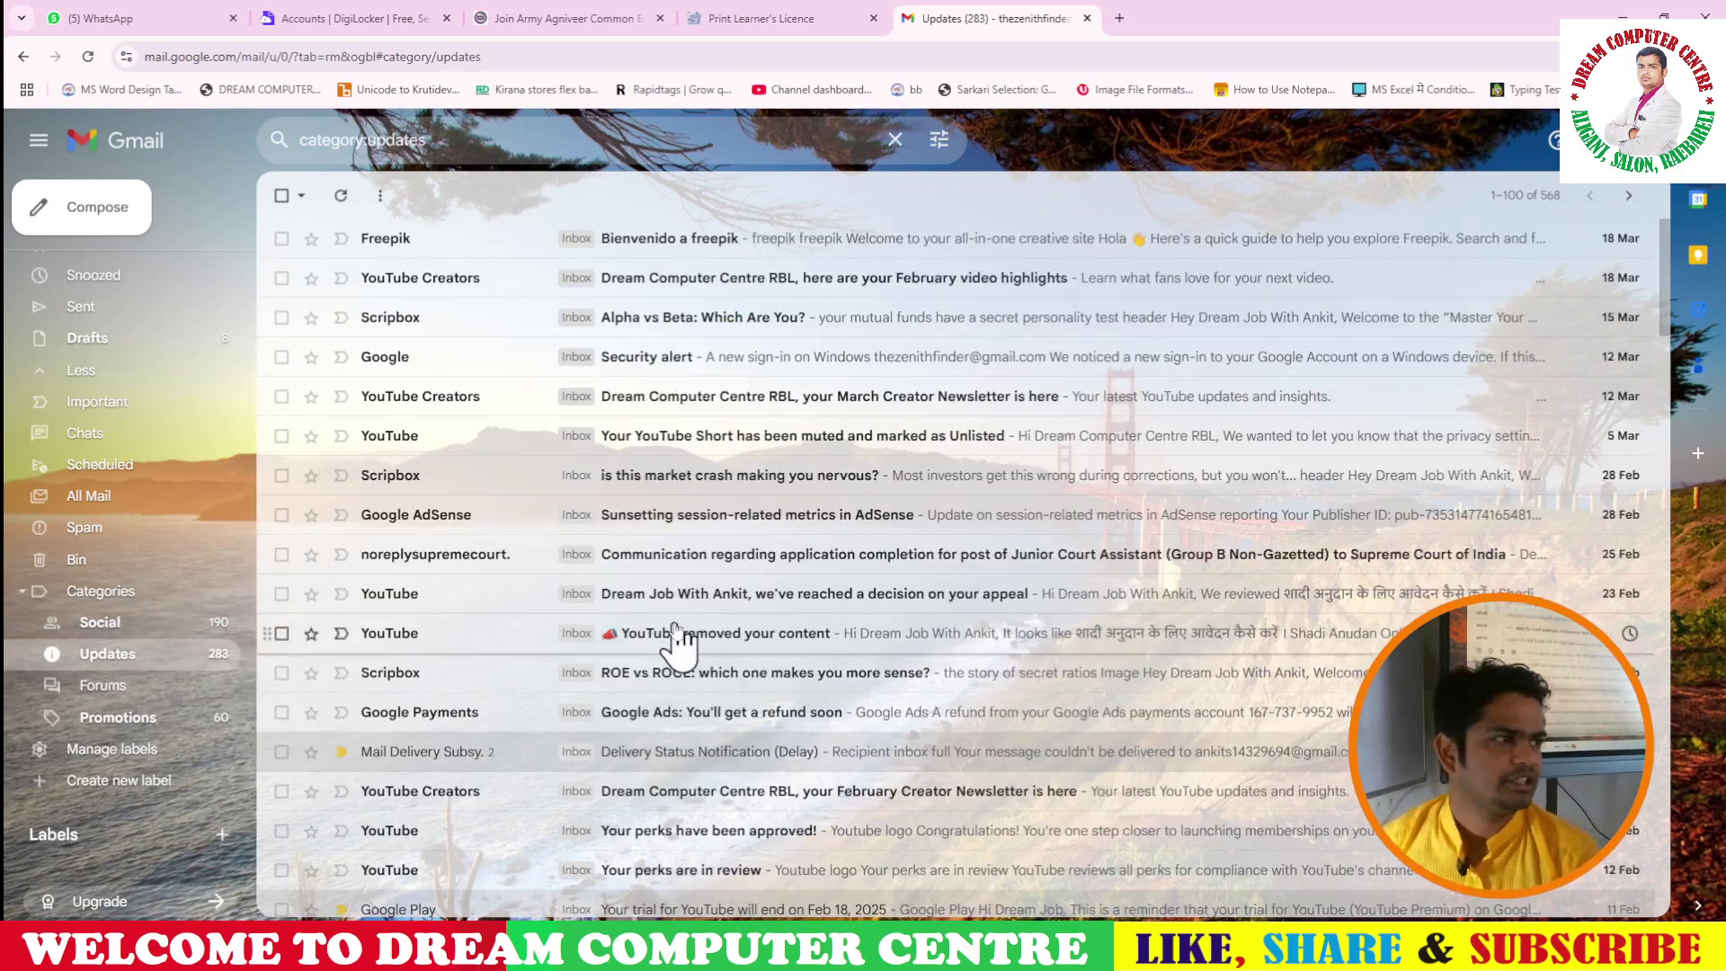
scroll(512, 617, "down", 10)
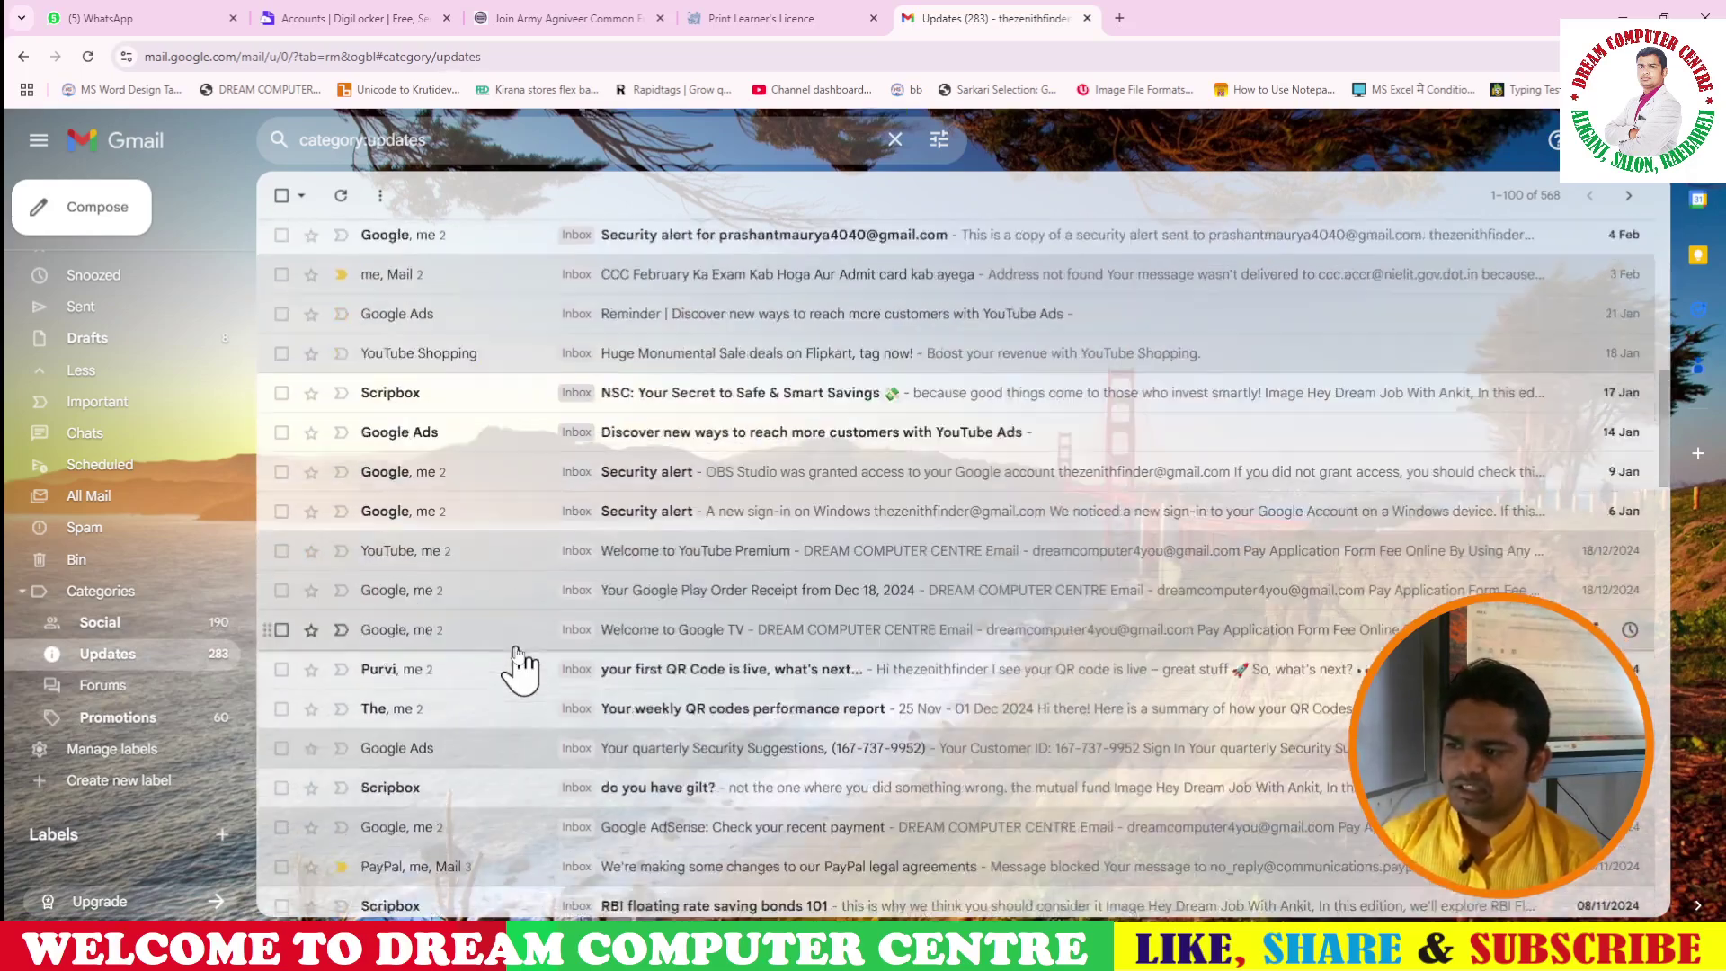
scroll(520, 666, "up", 10)
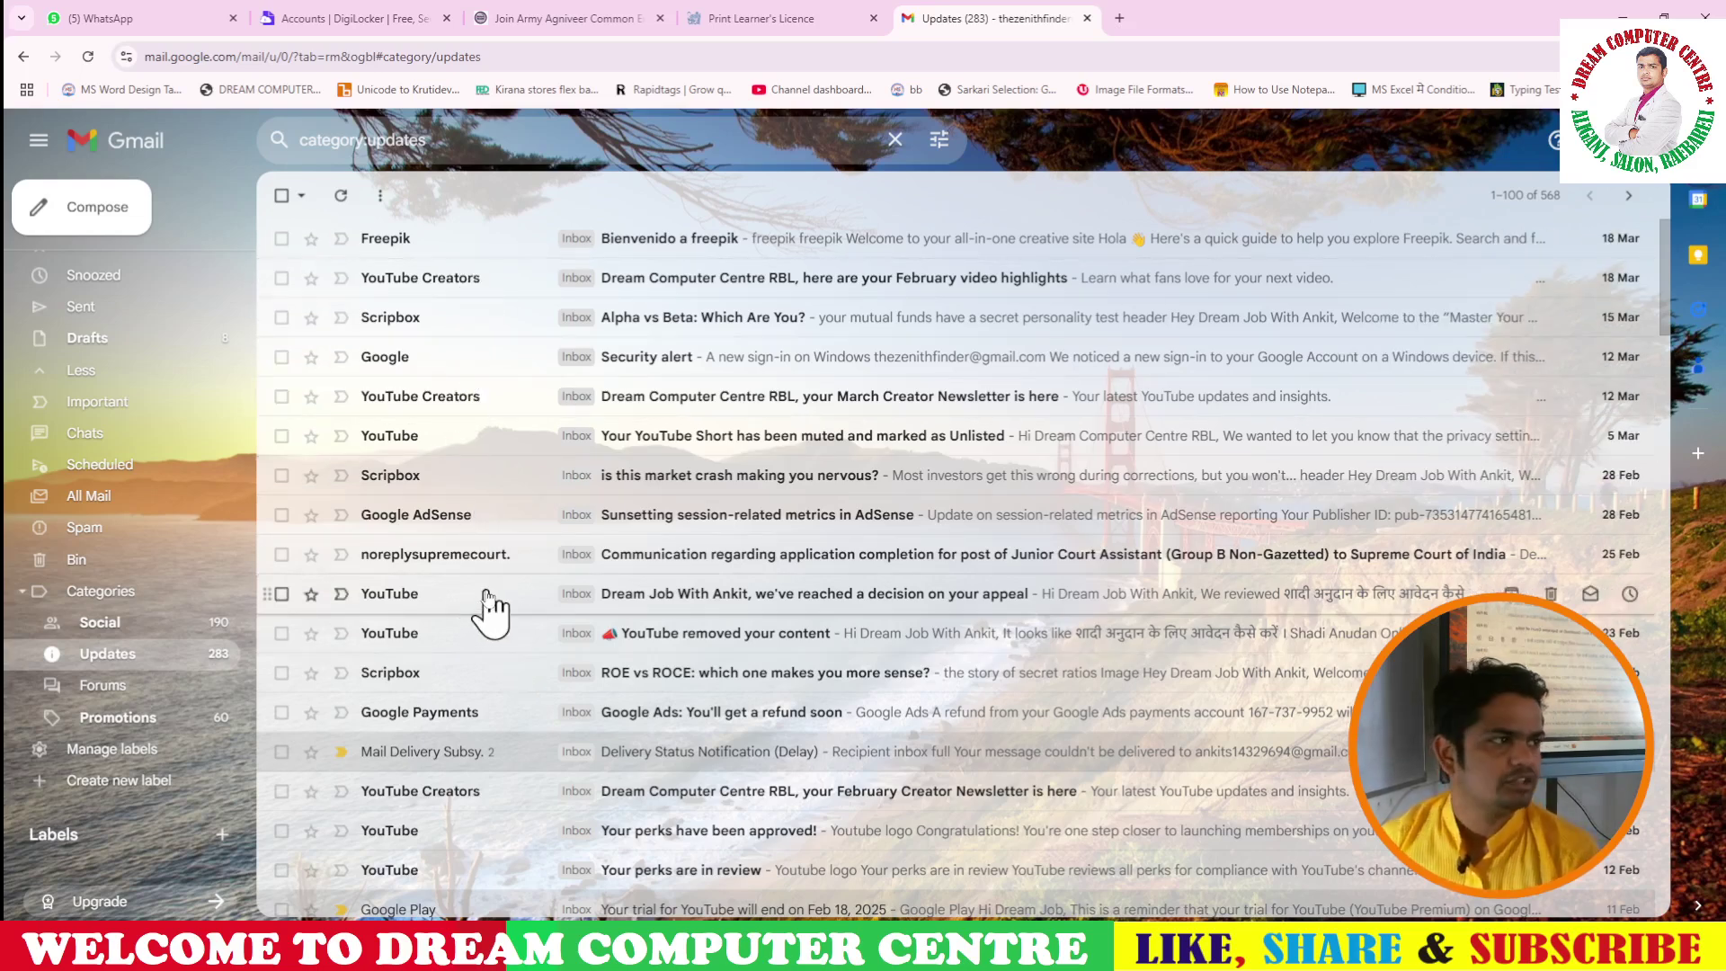
scroll(413, 374, "down", 3)
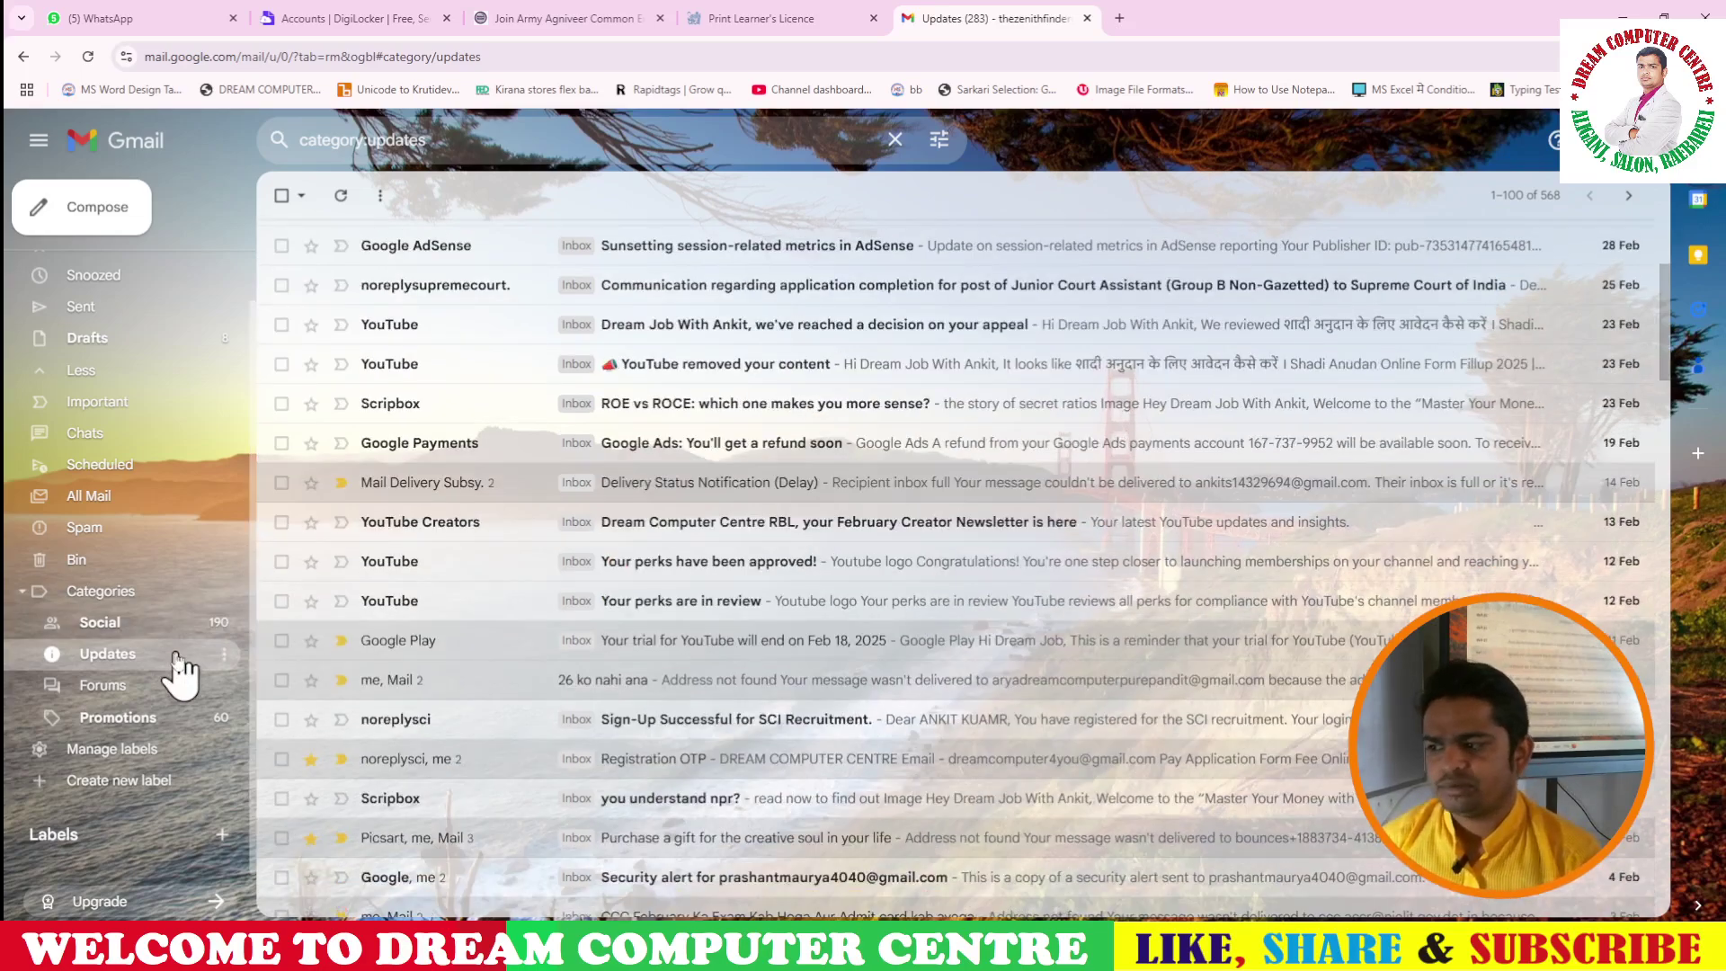
scroll(598, 561, "down", 3)
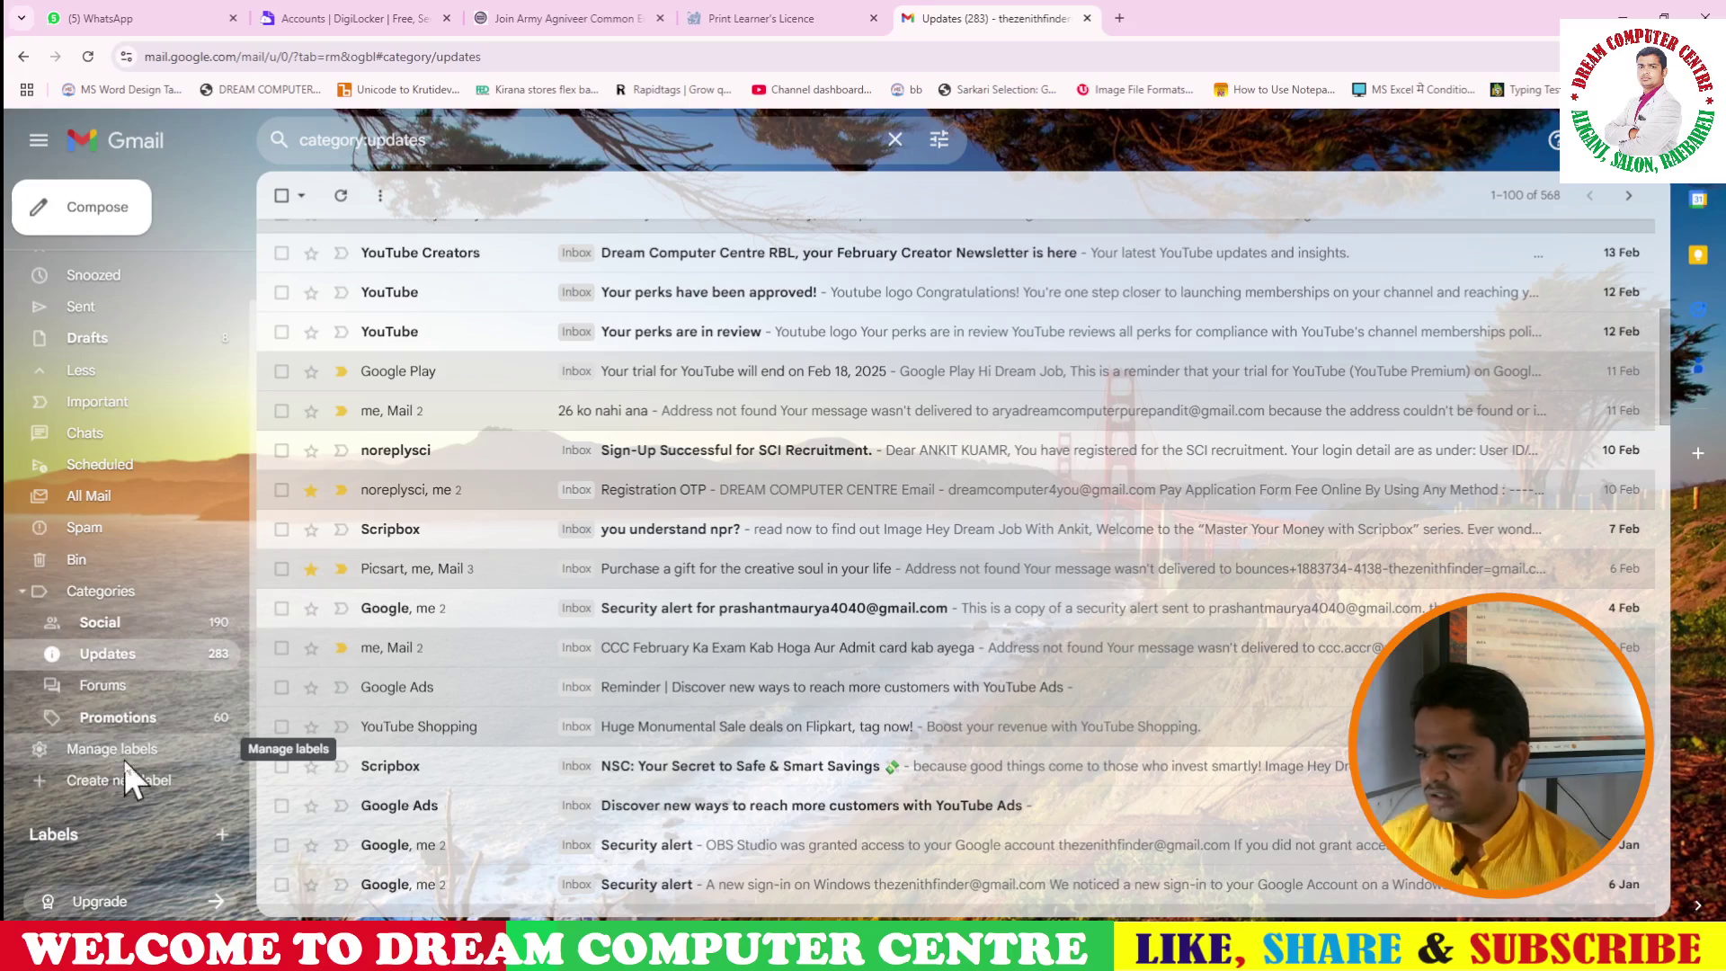
scroll(115, 773, "up", 1)
scroll(106, 791, "down", 1)
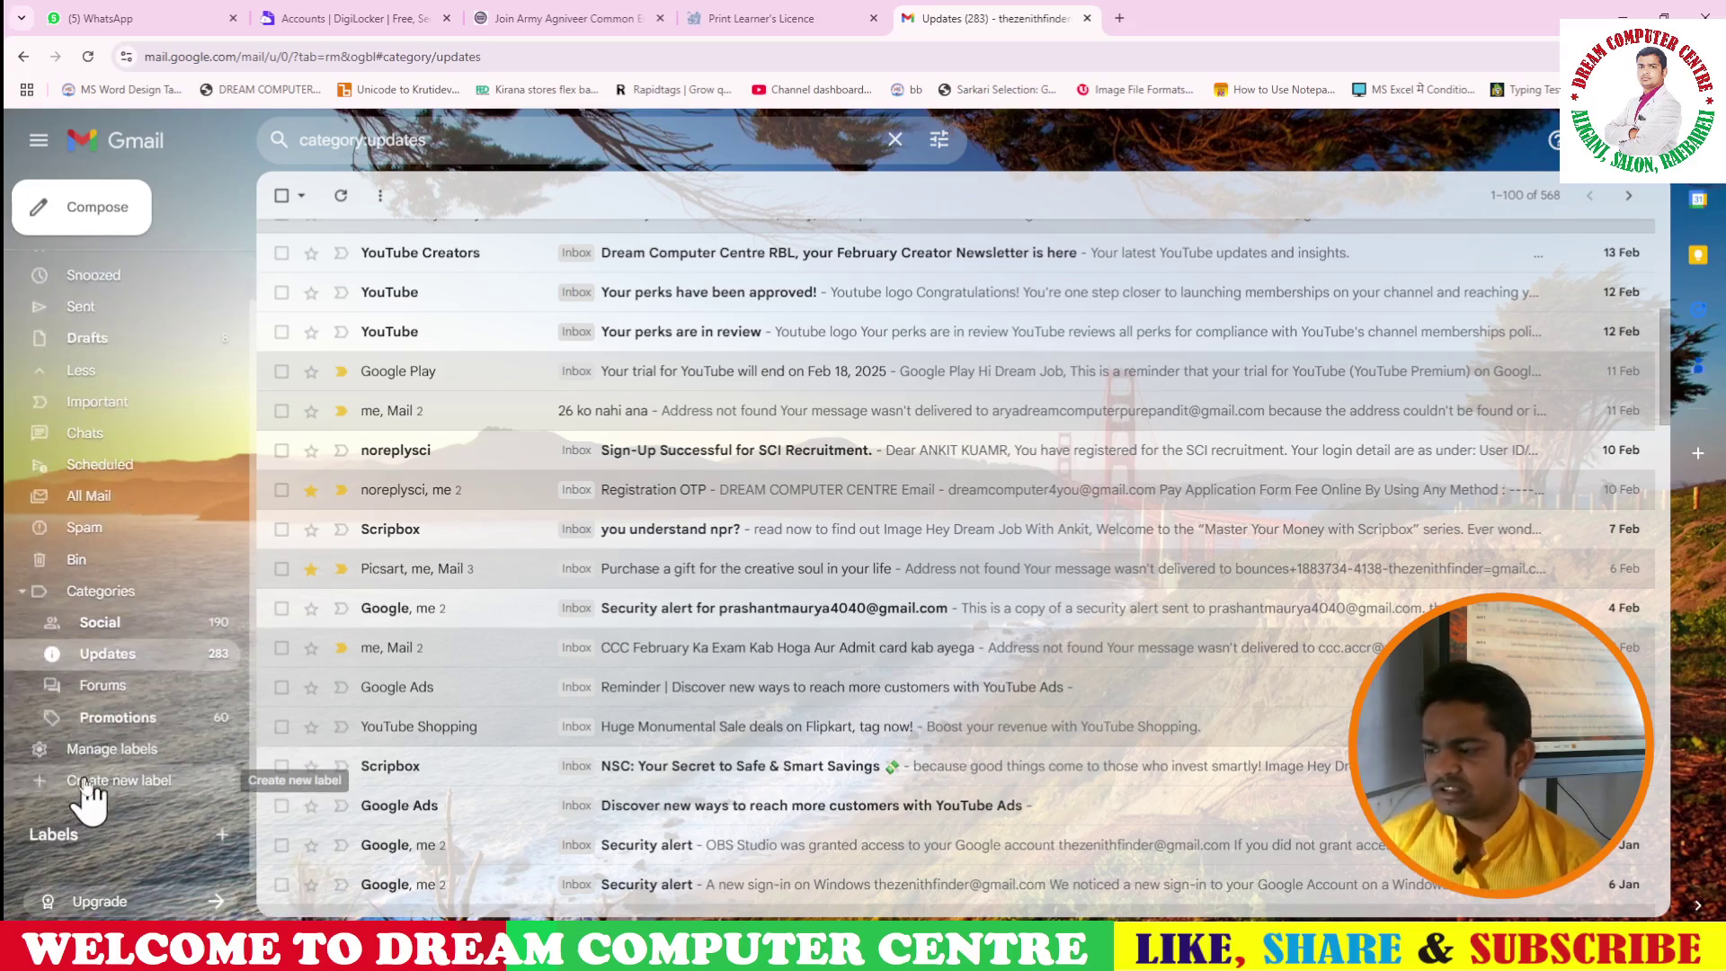
scroll(189, 440, "up", 1)
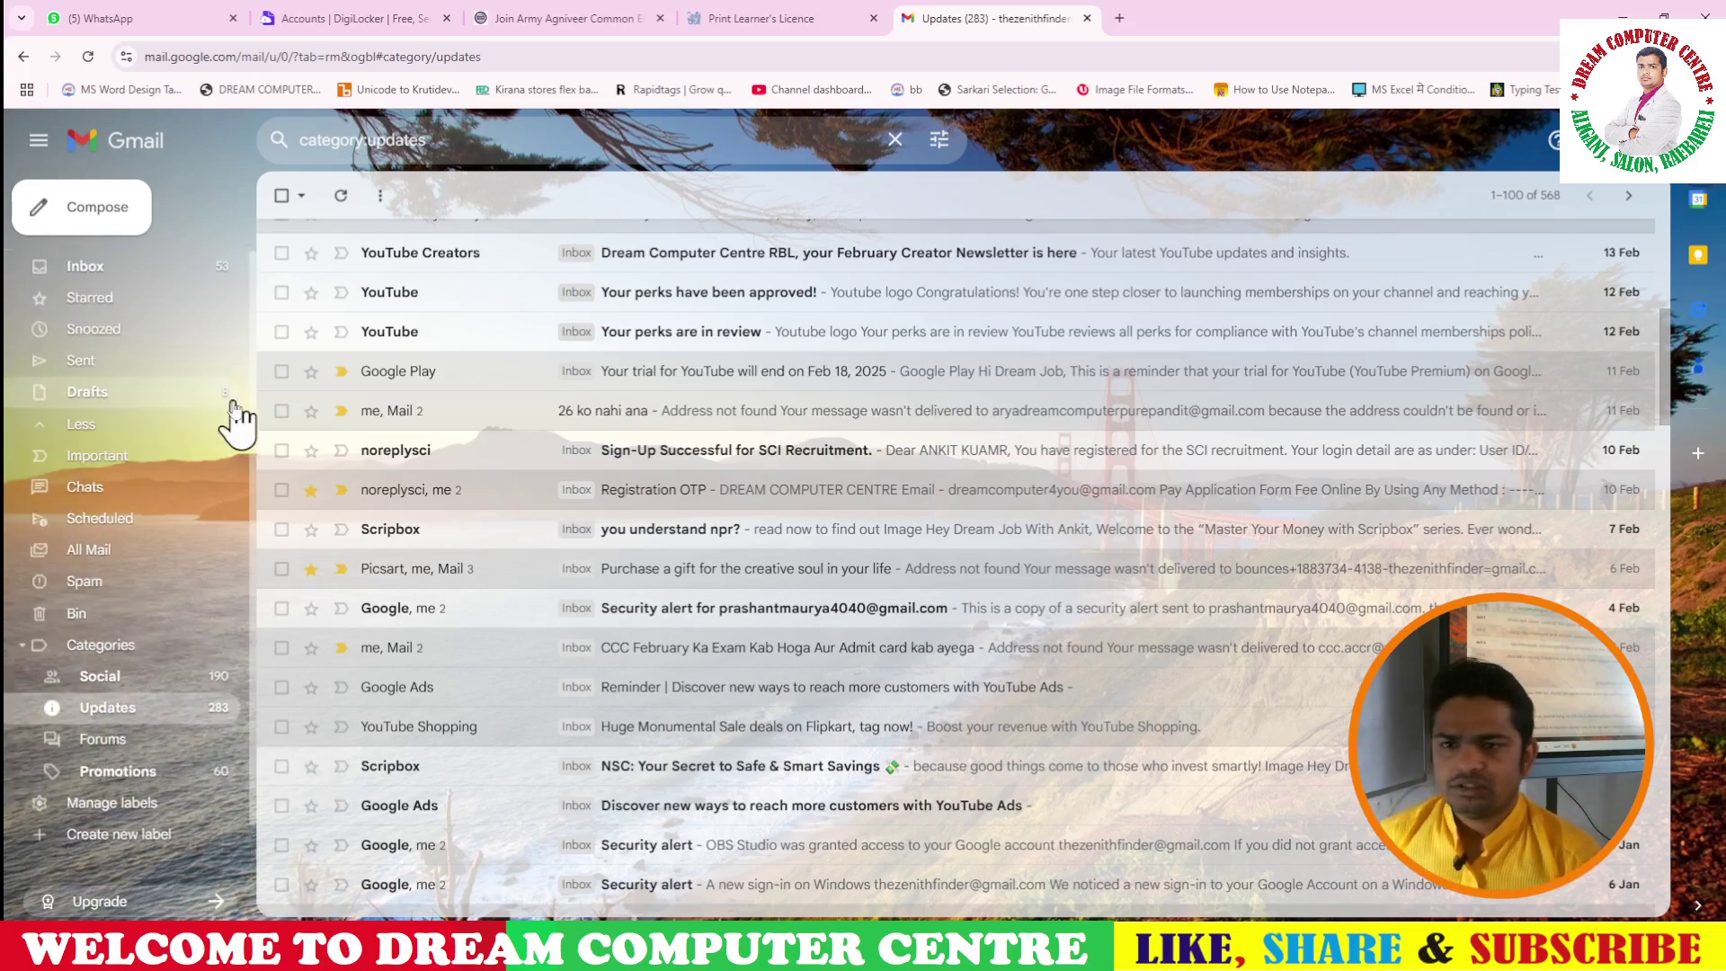
scroll(359, 432, "up", 6)
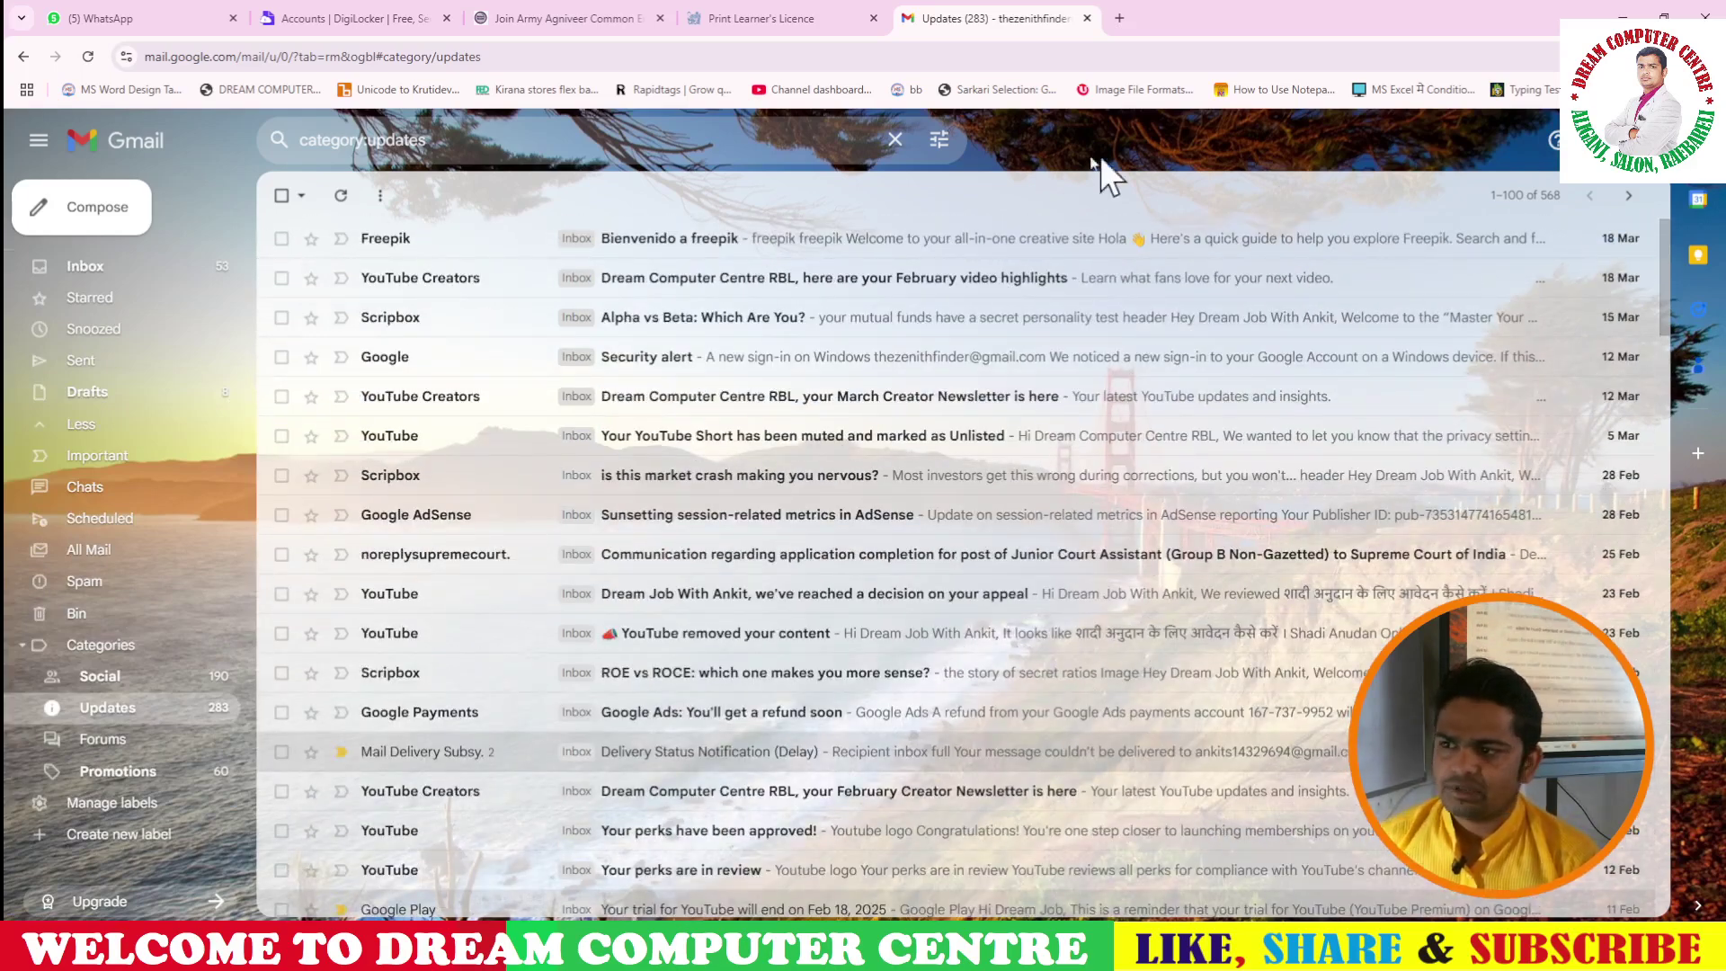
scroll(212, 578, "down", 1)
scroll(212, 578, "up", 1)
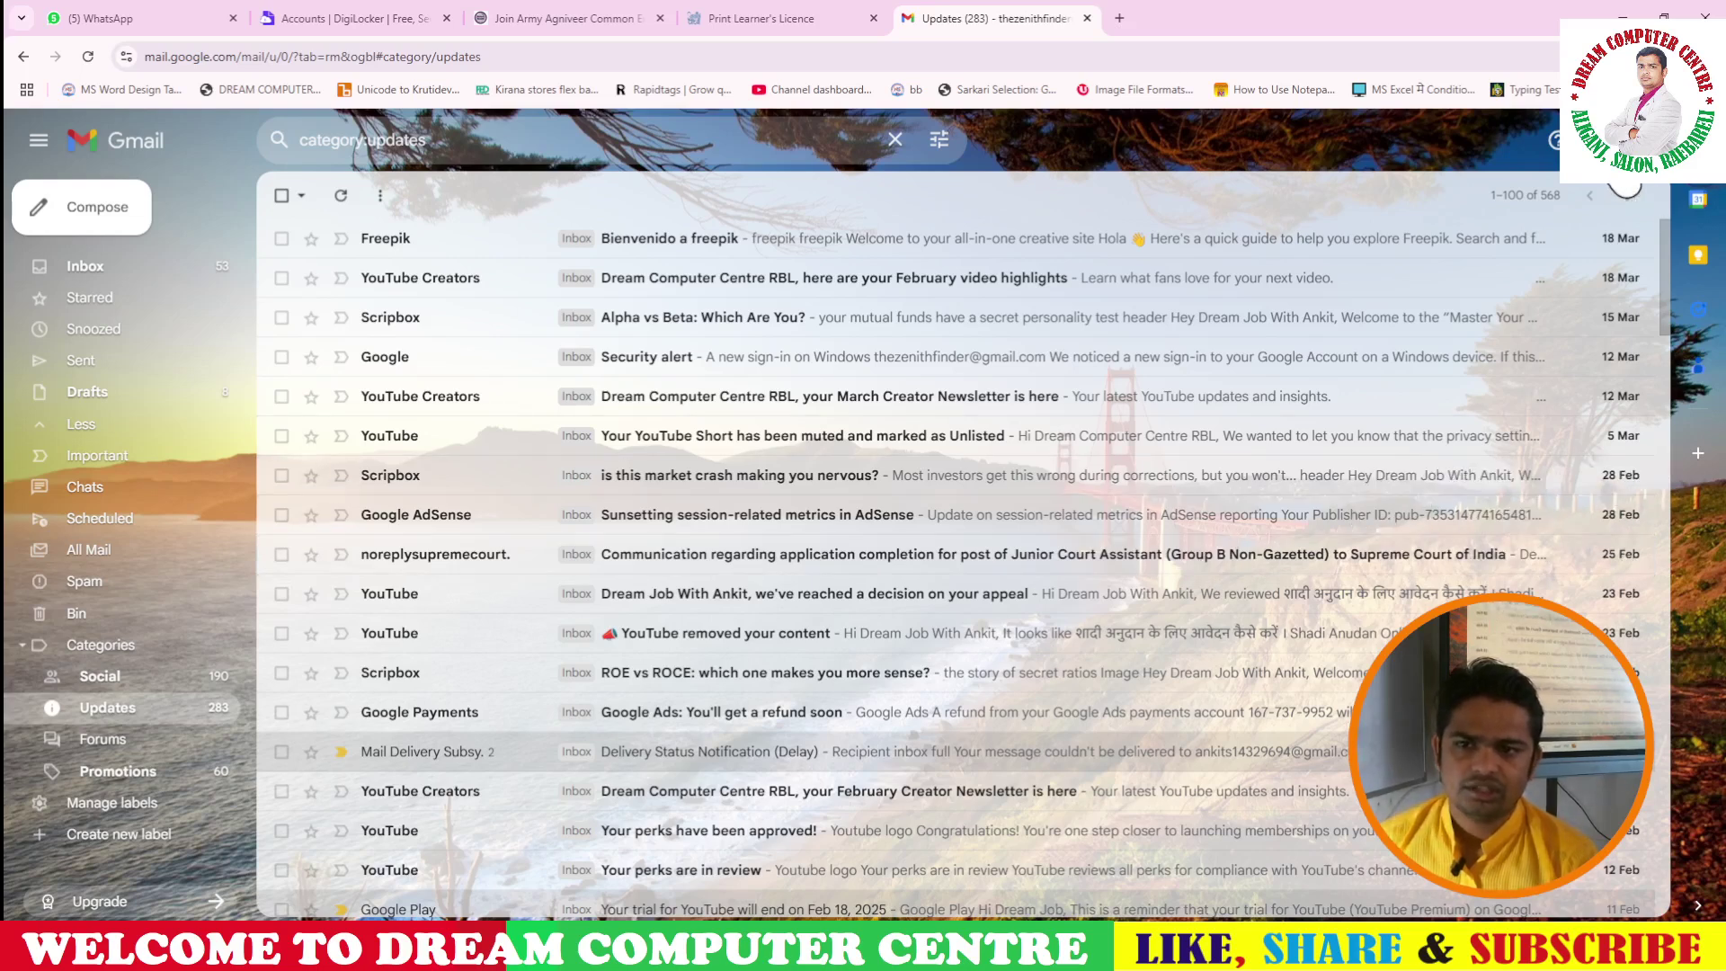
- Try the green vineyard and colourful light-bokeh themes in Quick settings, and apply the red-orange canyon theme to the mailbox
left_click(1599, 140)
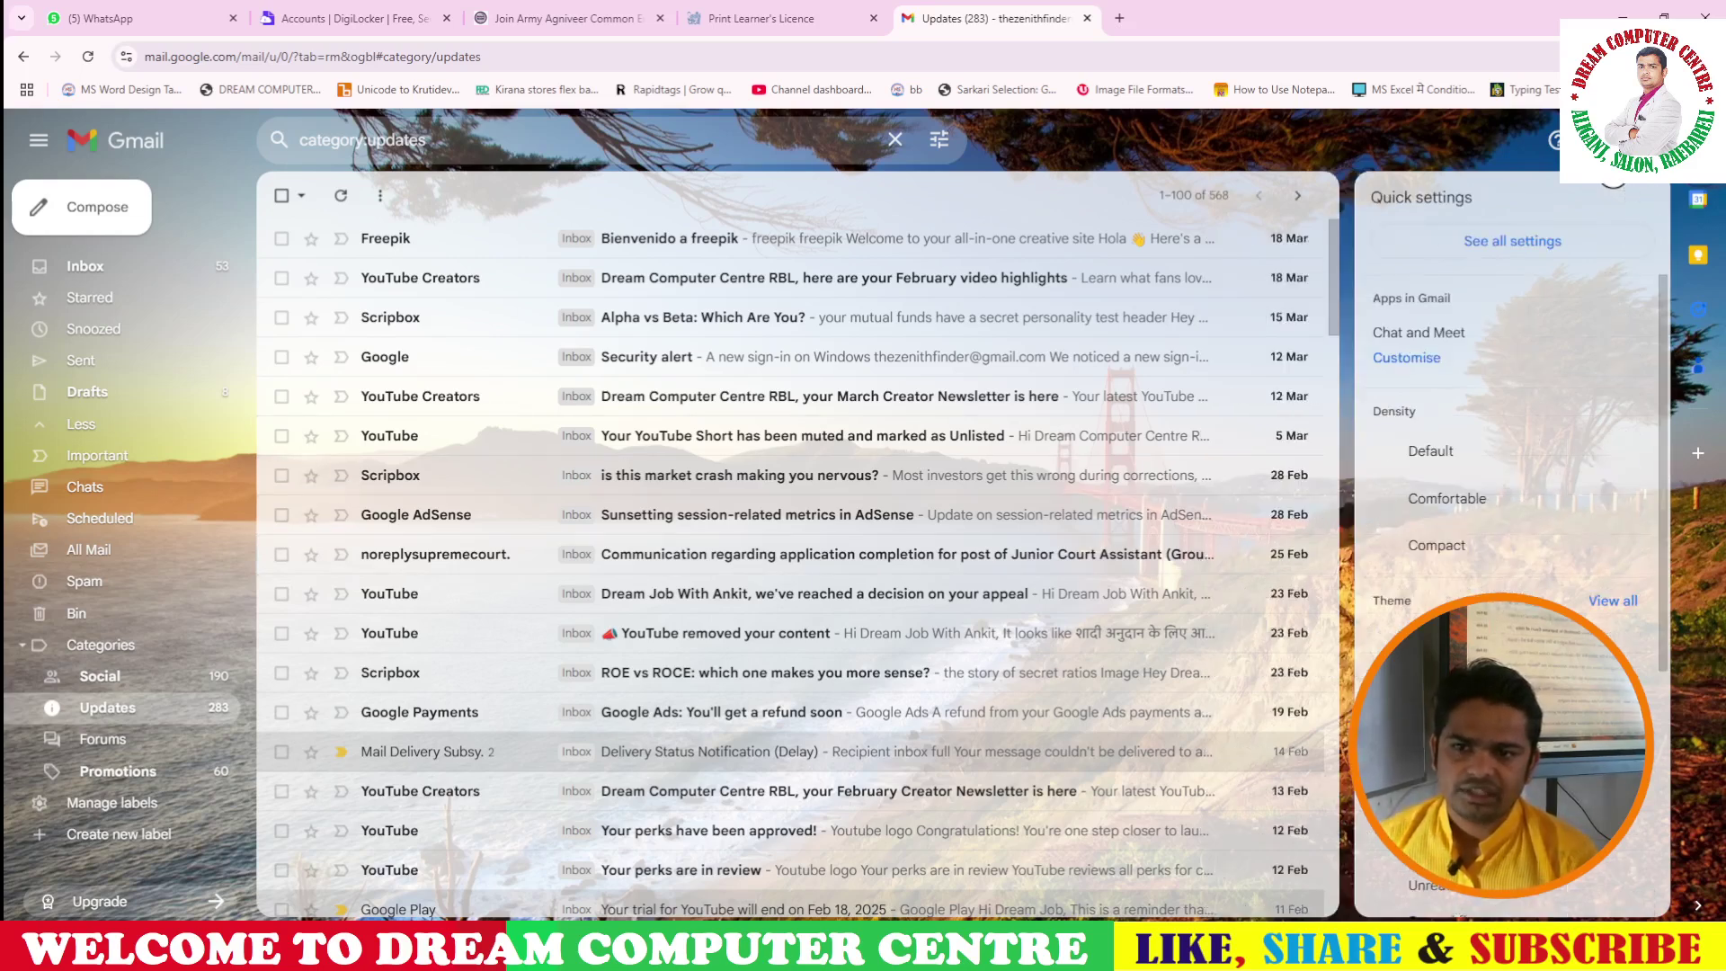
scroll(1488, 532, "down", 3)
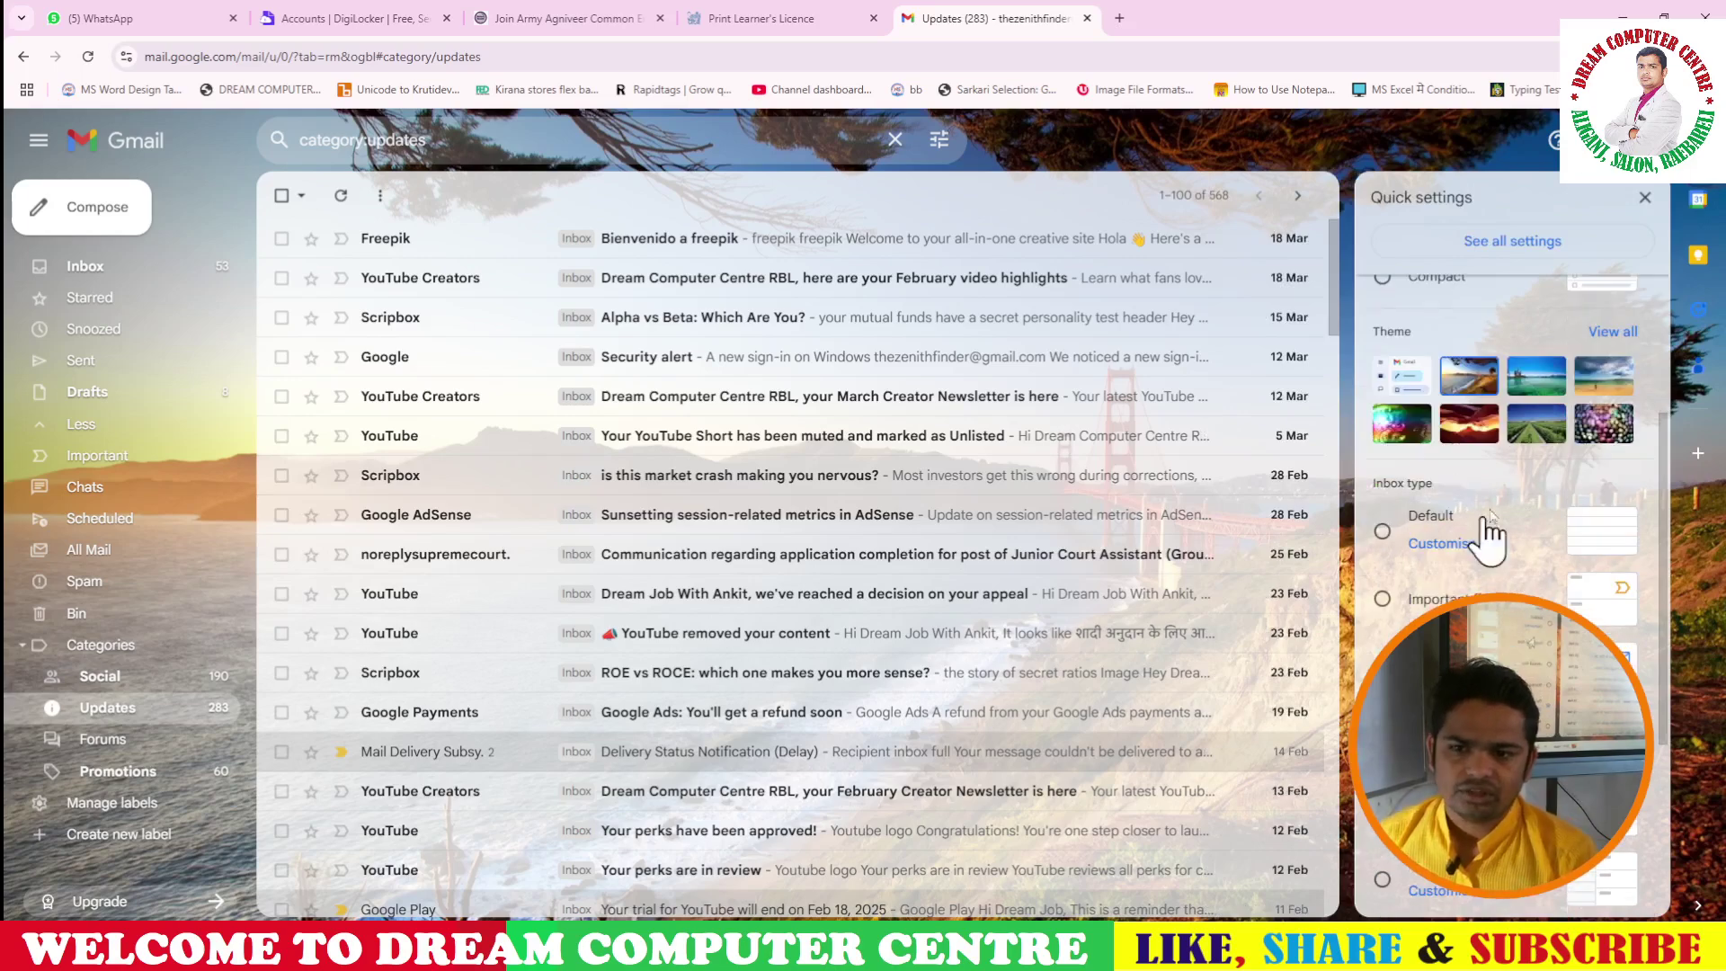
left_click(1555, 439)
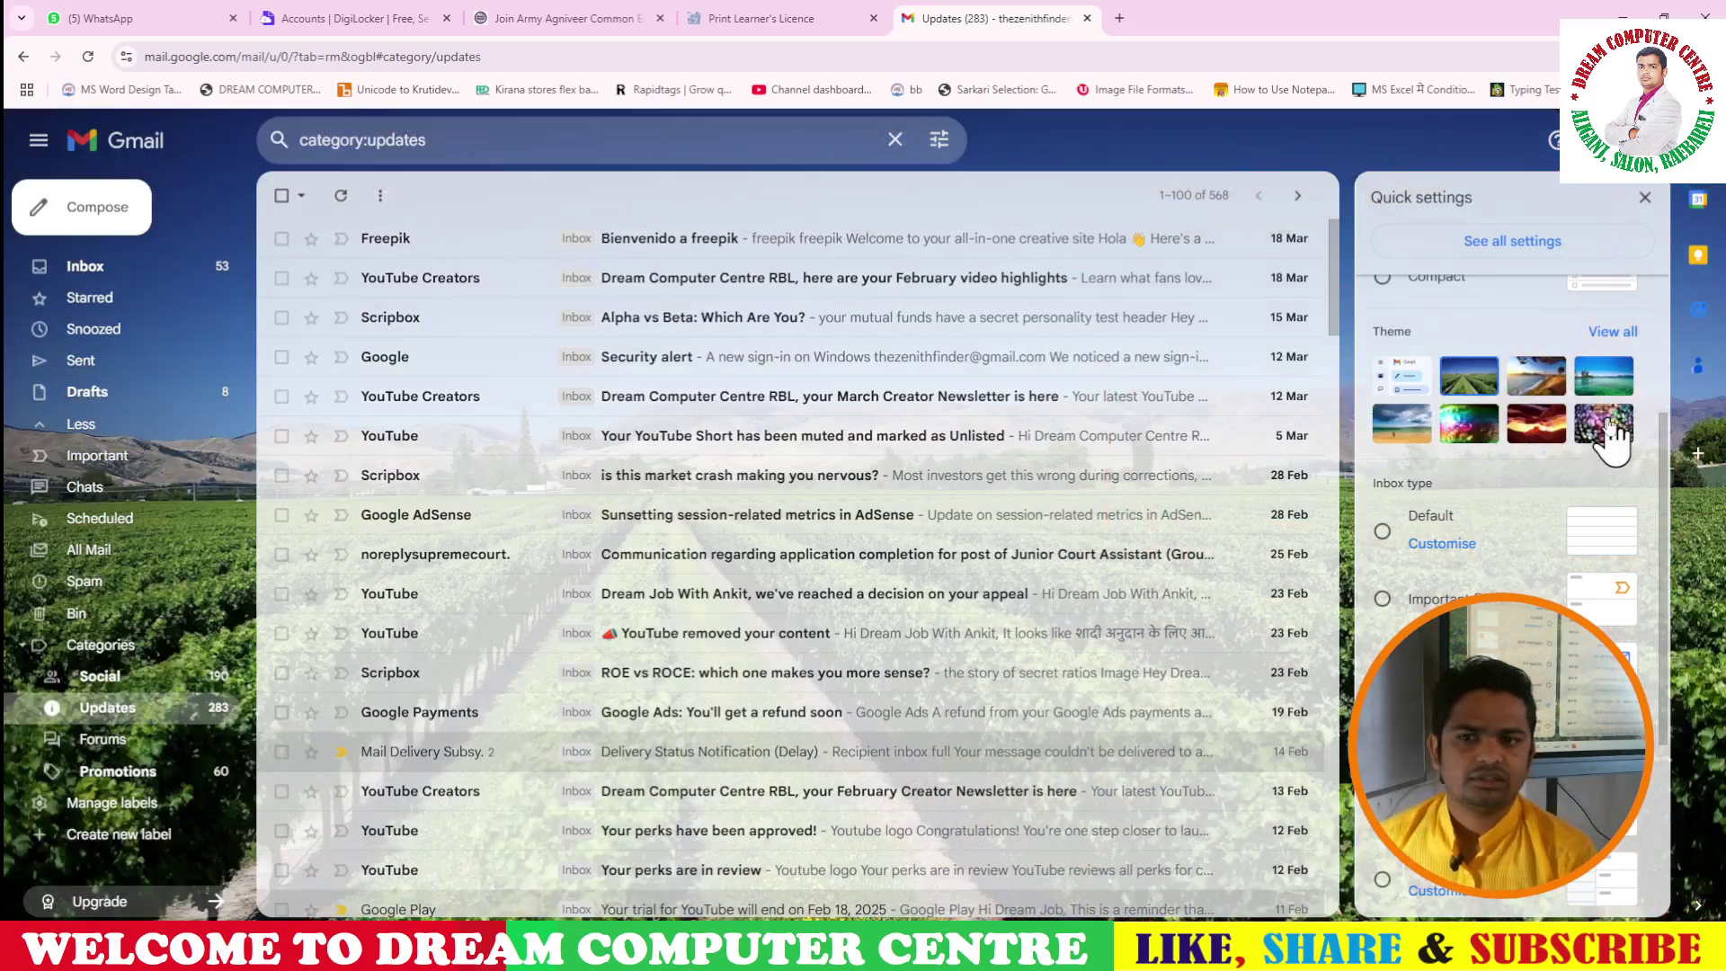
left_click(1607, 426)
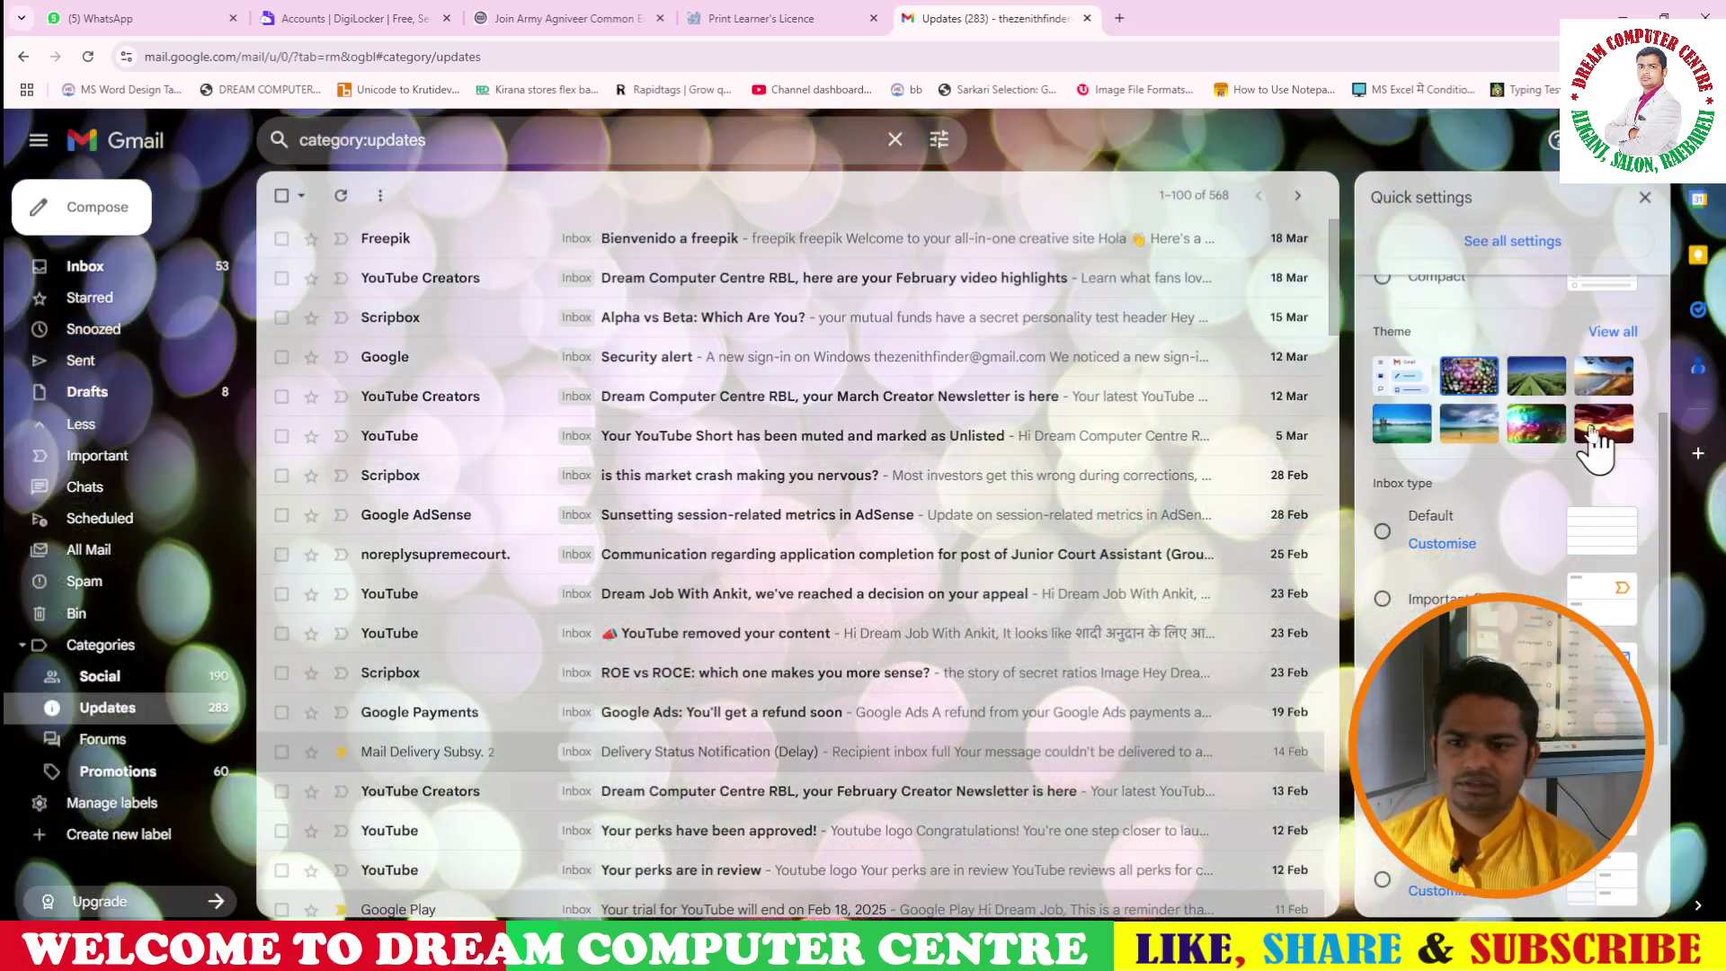
left_click(1553, 387)
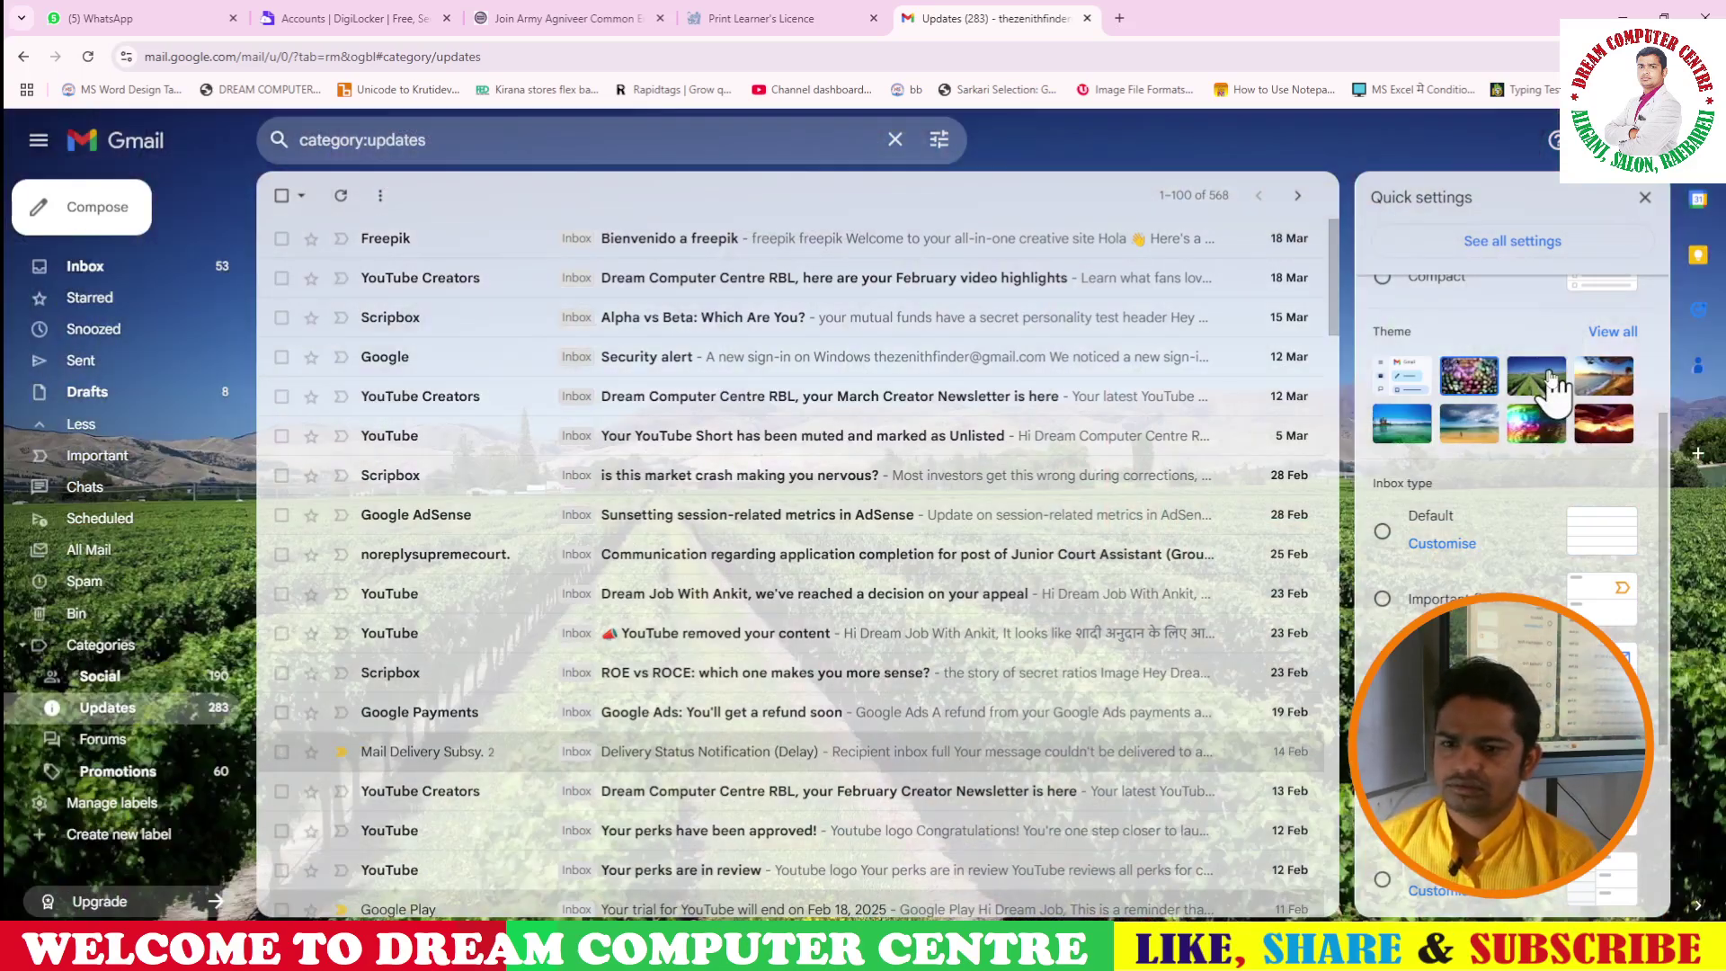
left_click(1608, 424)
- Review the inbox type, reading pane and density options in Quick settings and close the settings
scroll(1441, 551, "down", 2)
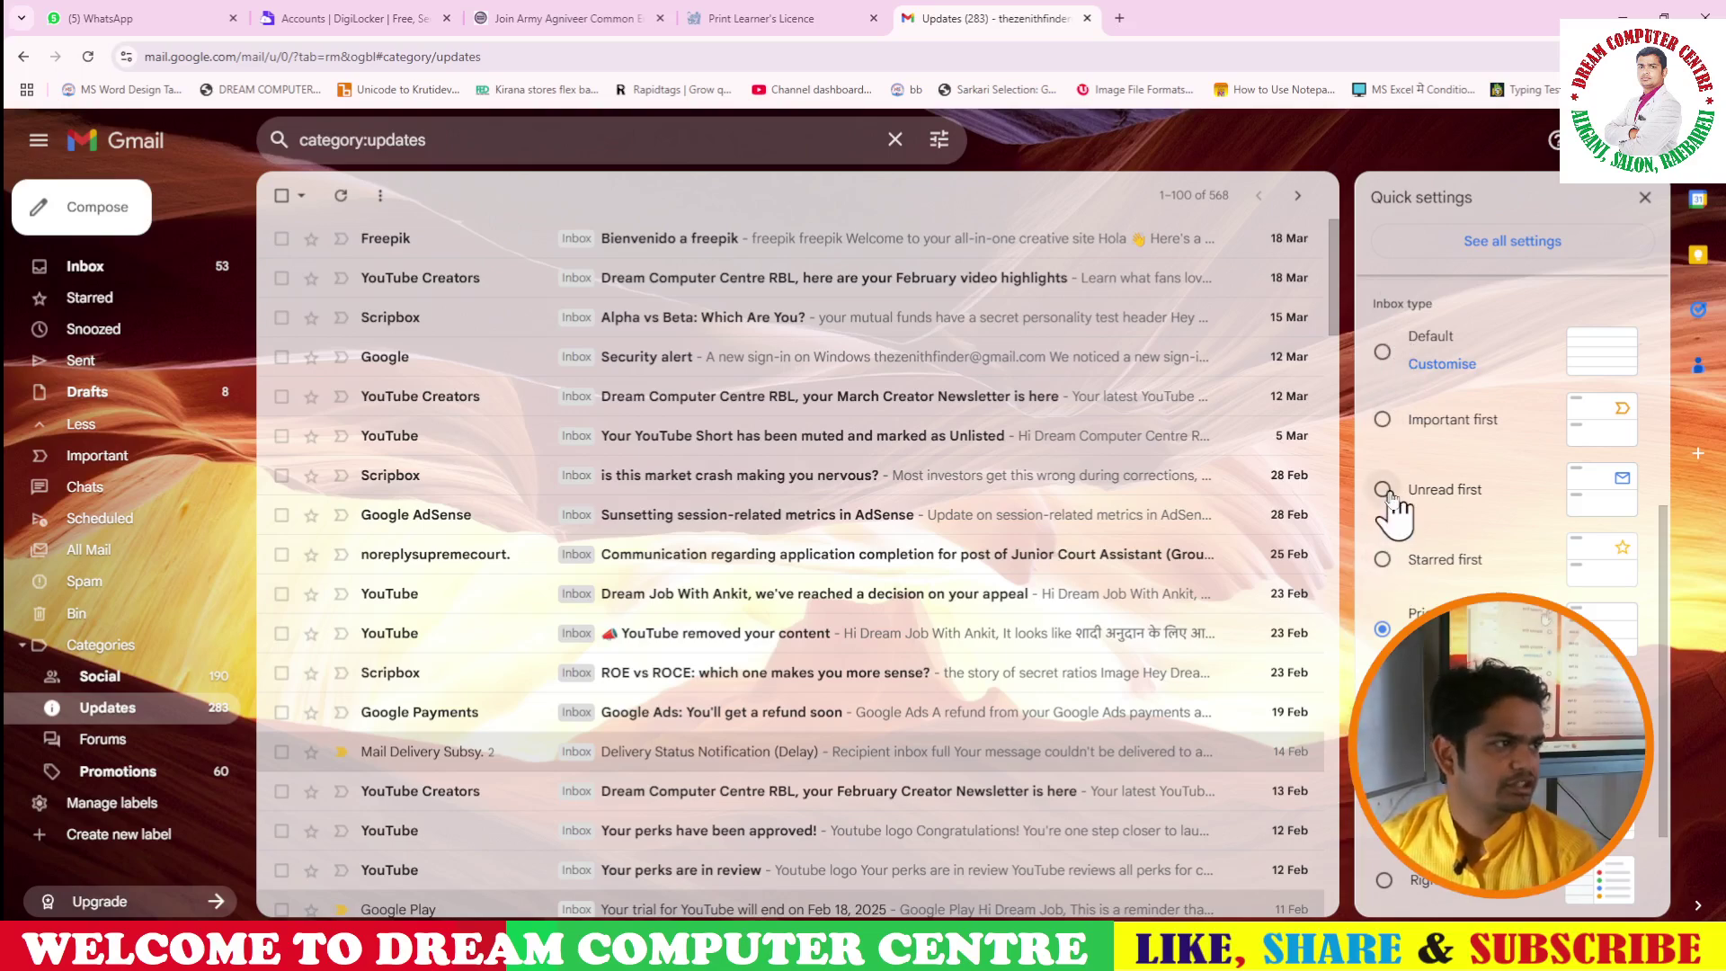
scroll(1392, 508, "down", 2)
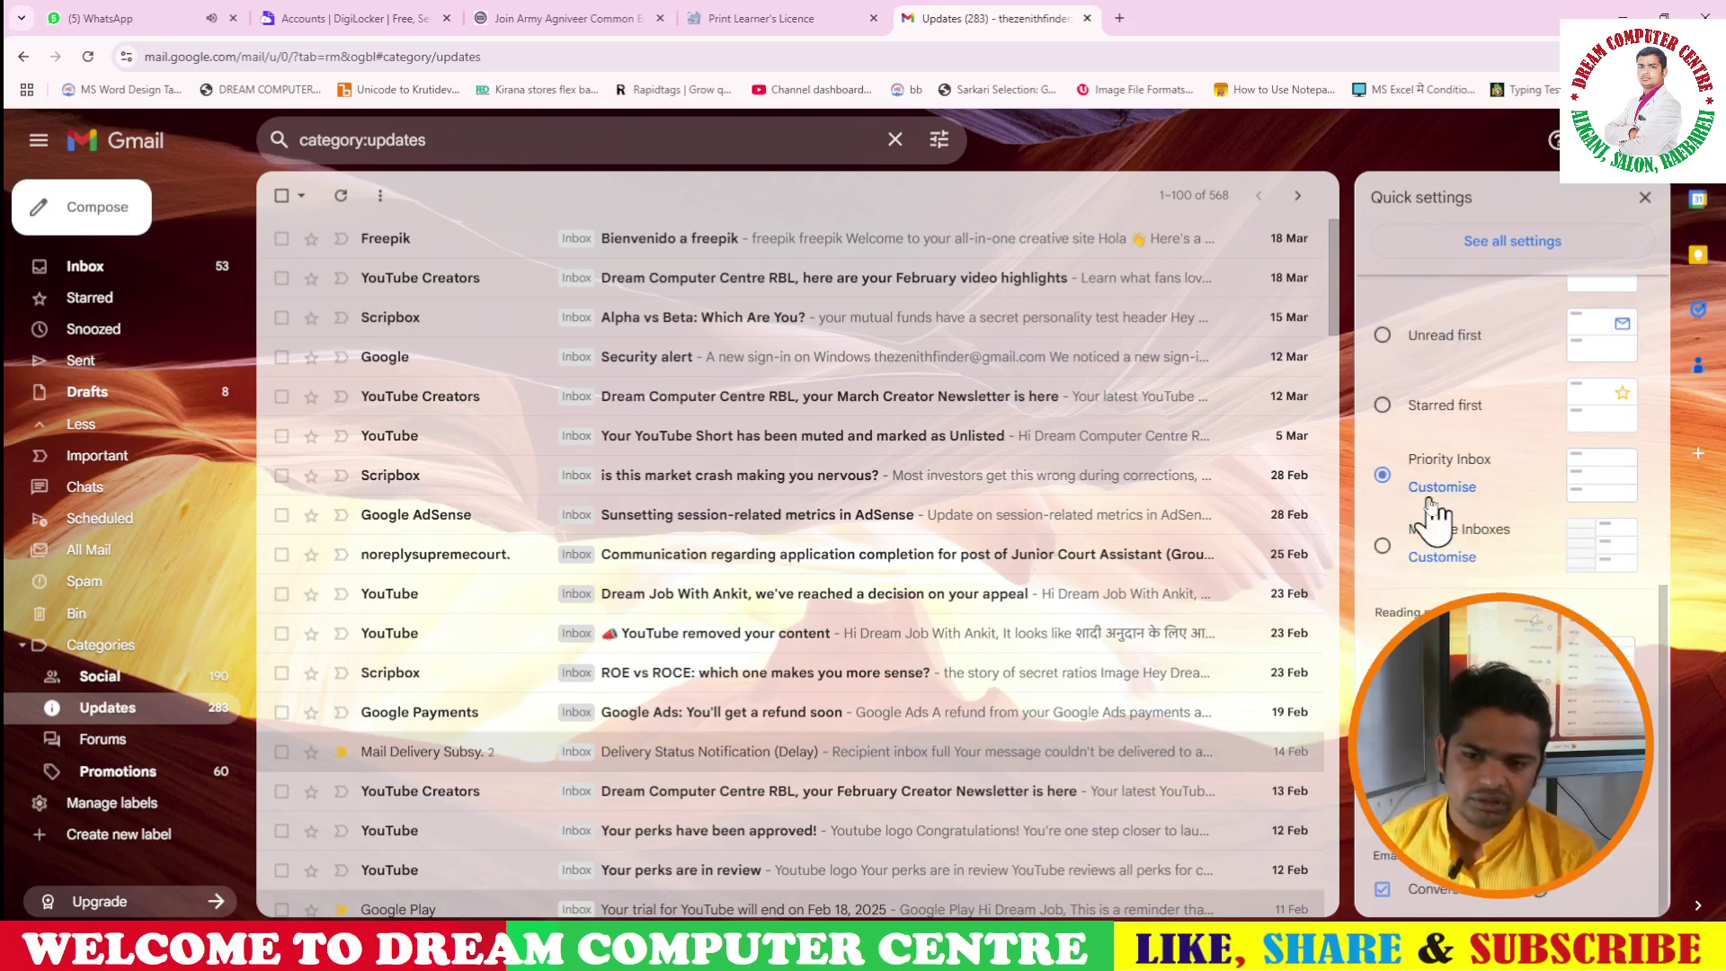
scroll(1434, 557, "up", 5)
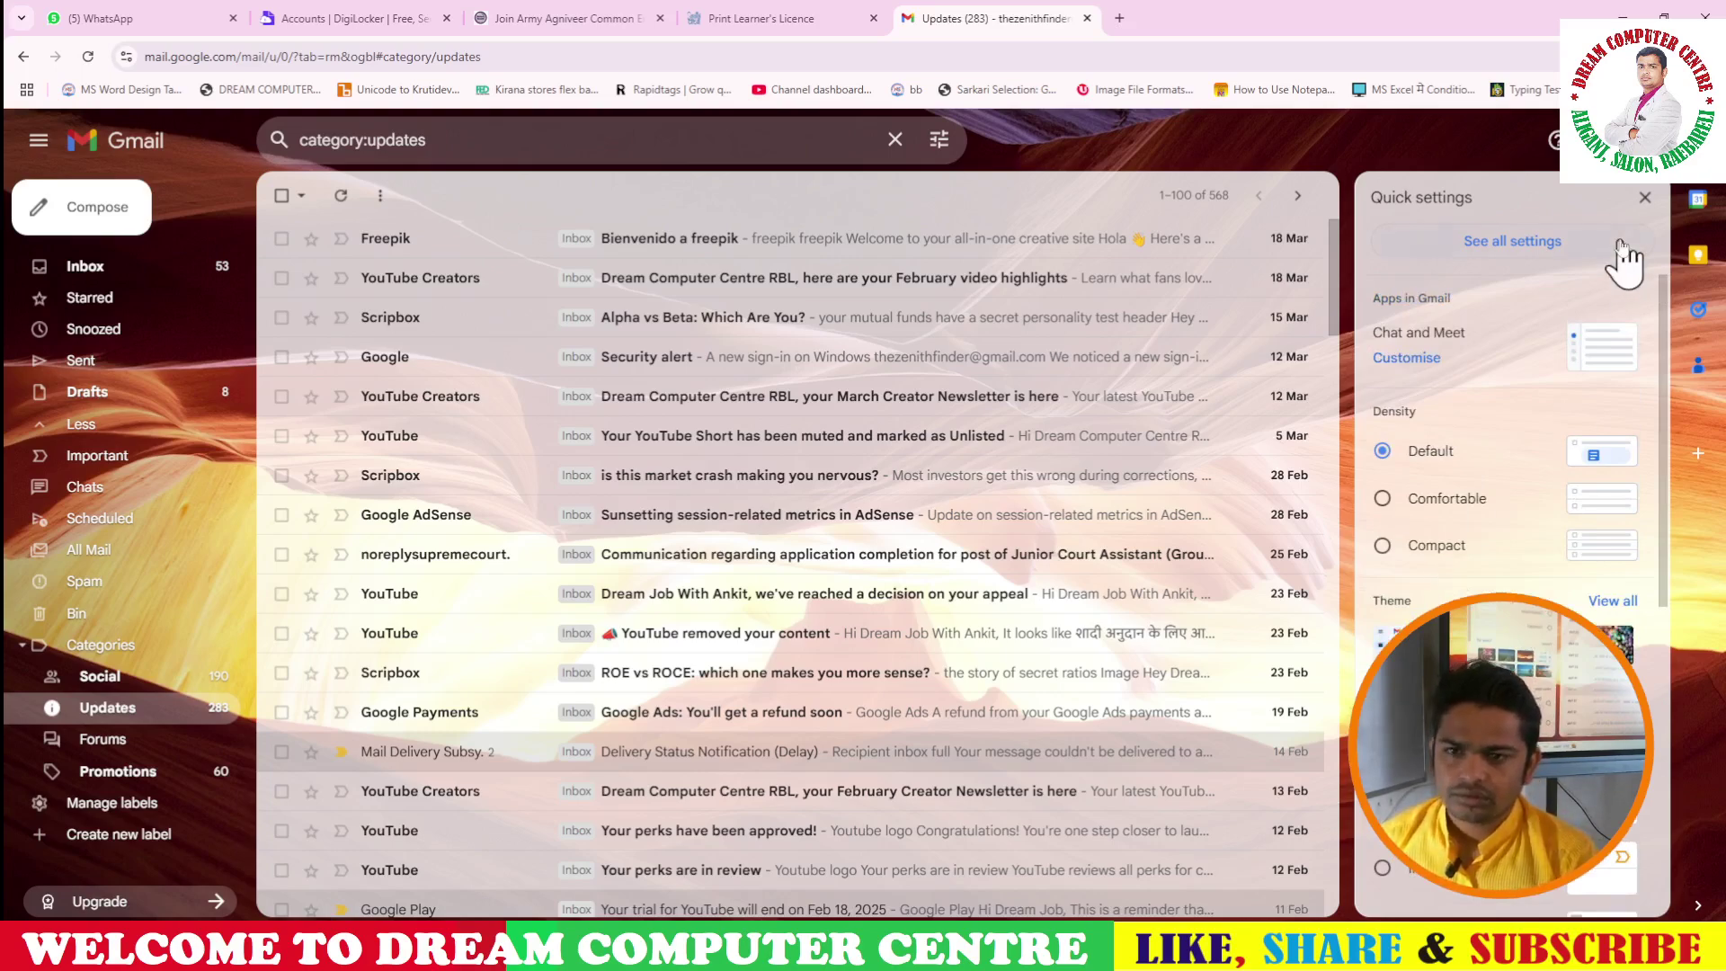
left_click(1645, 197)
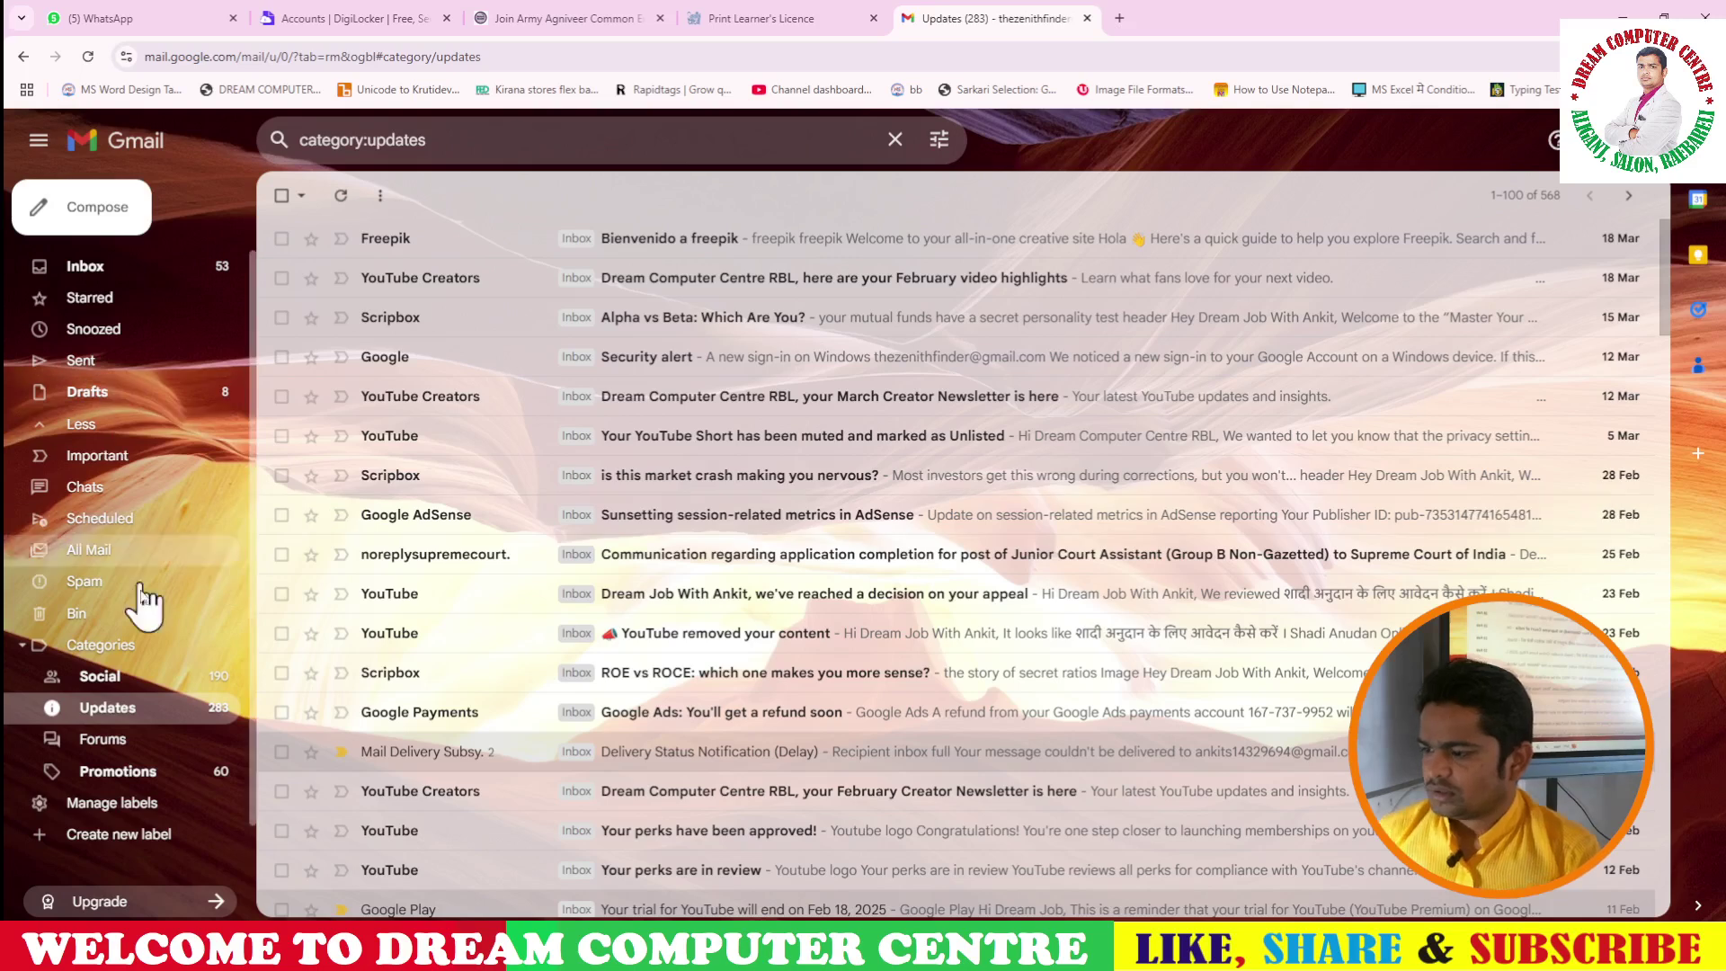
scroll(153, 665, "down", 1)
scroll(164, 732, "up", 1)
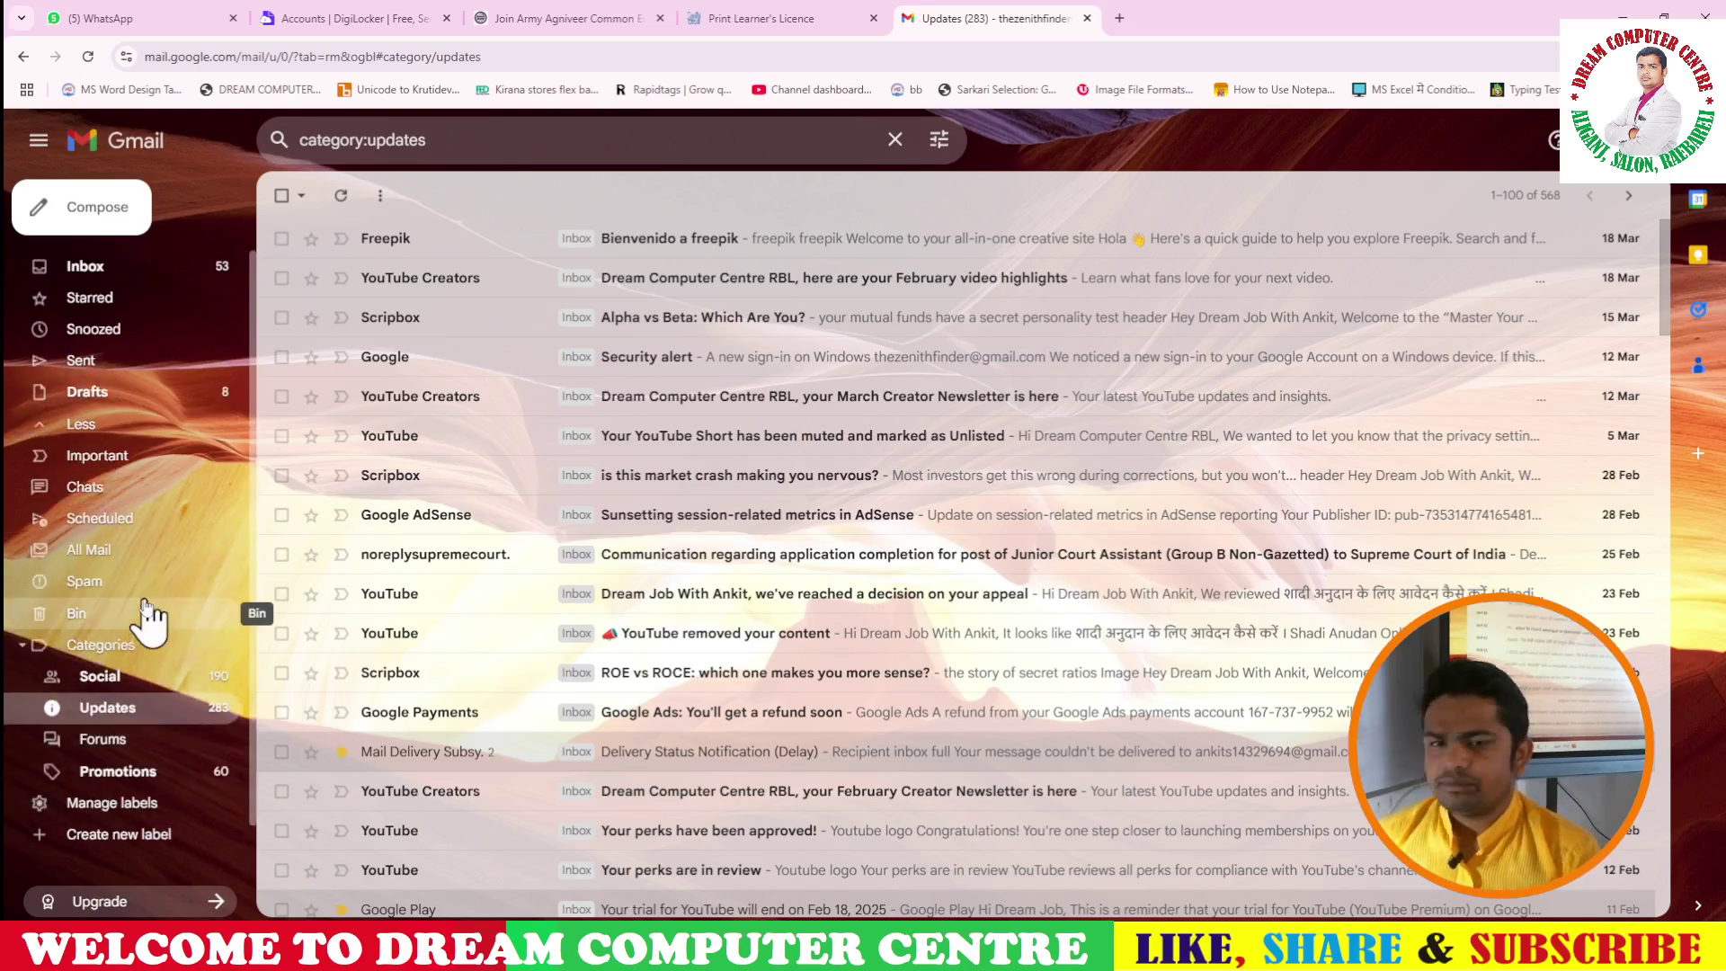